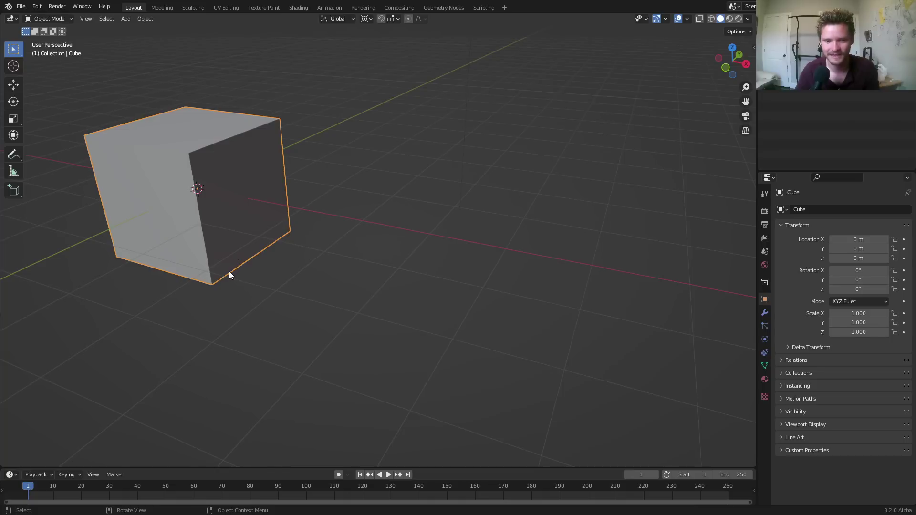
mouse_move(224, 273)
left_mouse_down()
mouse_move(289, 229)
mouse_move(265, 227)
mouse_move(344, 255)
mouse_move(322, 277)
mouse_move(341, 249)
mouse_move(261, 246)
mouse_move(261, 265)
mouse_move(277, 237)
mouse_move(161, 247)
left_mouse_up()
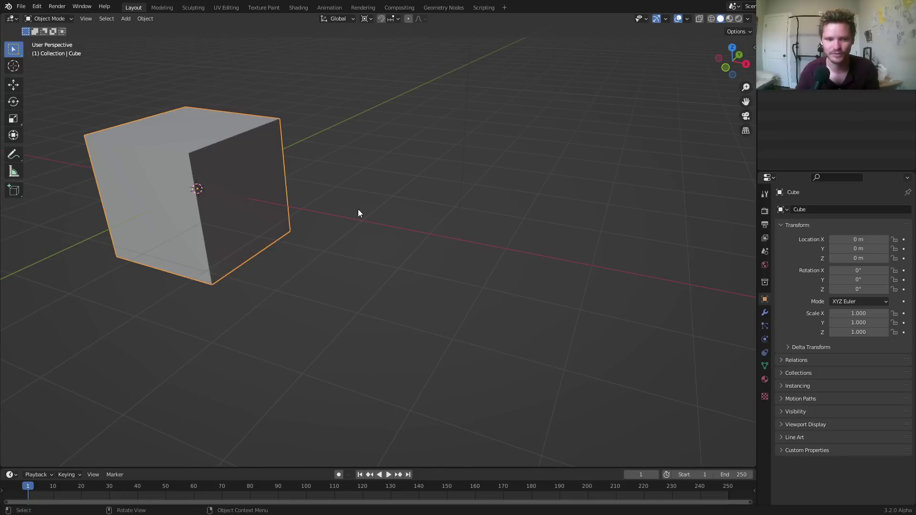
middle_click_drag(359, 213, 368, 198)
key("r")
key("Escape")
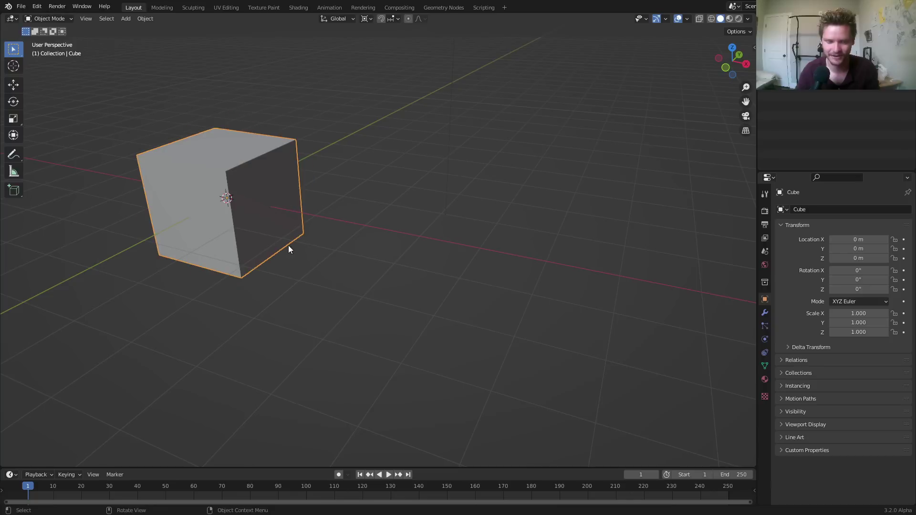
Step: Snap the 3D cursor to the selected bottom edge on the cube's +X side, returning to Object Mode
key("Tab")
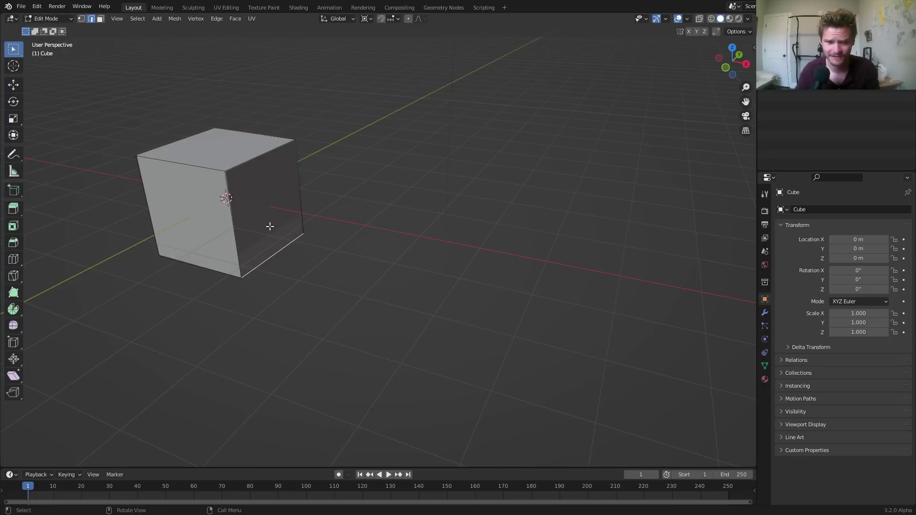
key("shift+s")
left_click(301, 297)
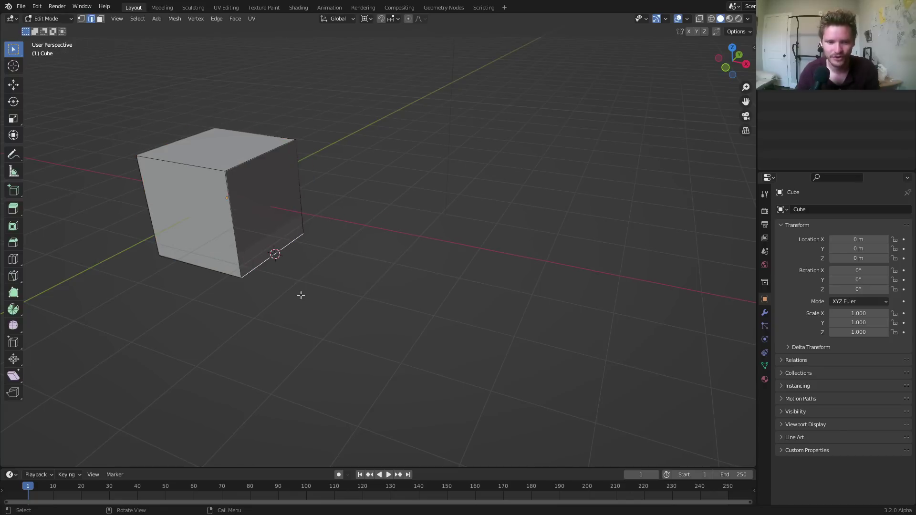
key("Tab")
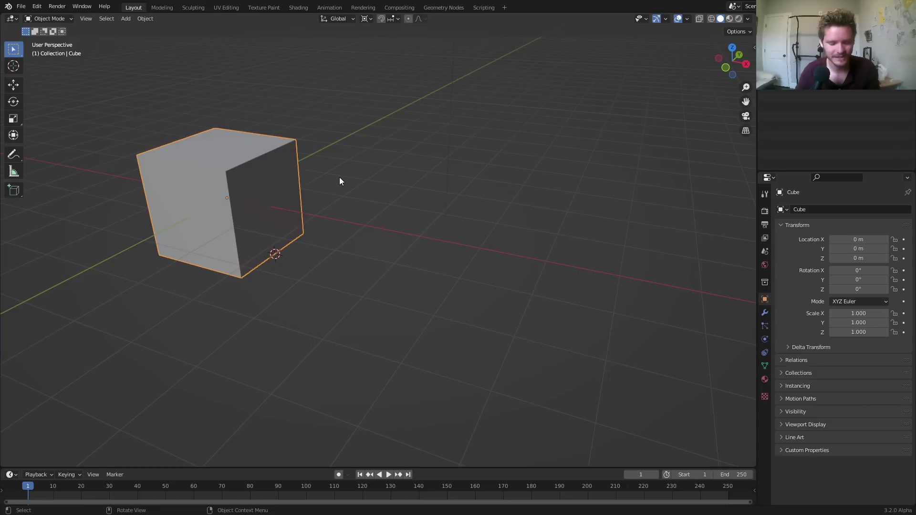
Step: Set the transform pivot point to 3D Cursor and rotate the cube 90° about the global Y axis
left_click(365, 19)
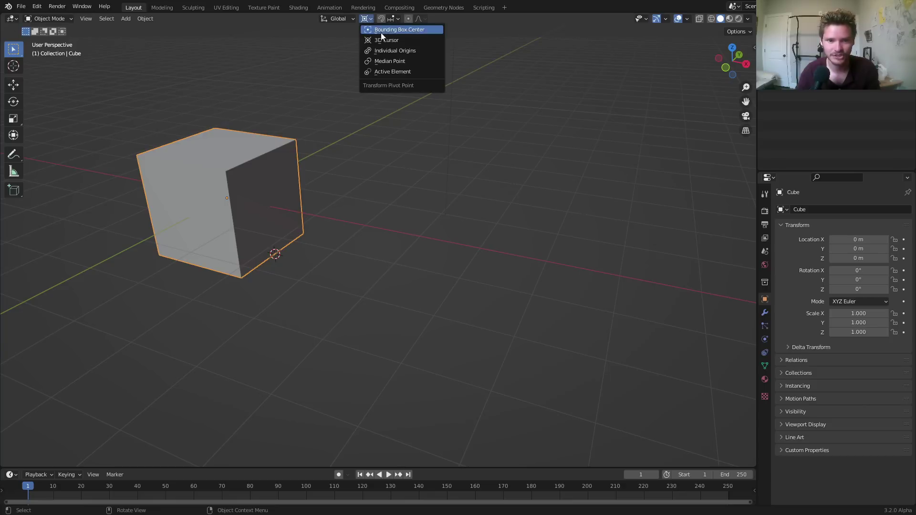
left_click(380, 39)
key("r")
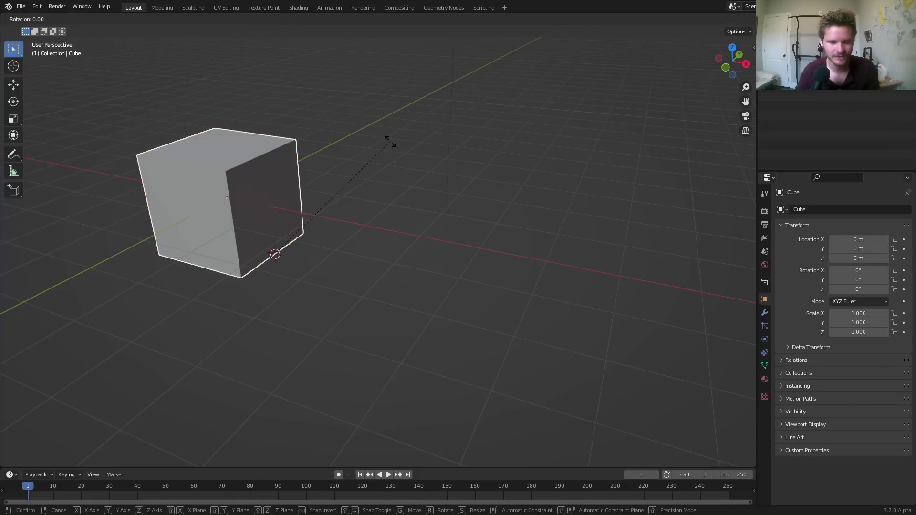
type("y90")
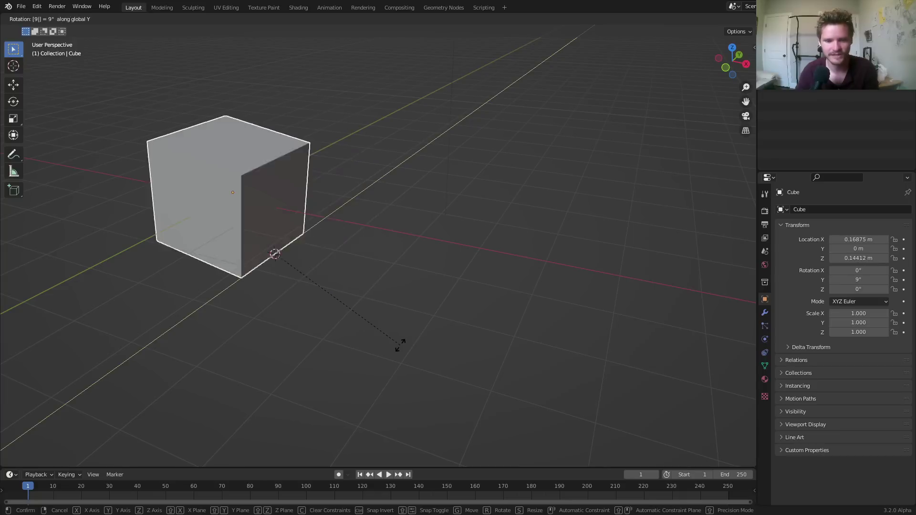
key("Return")
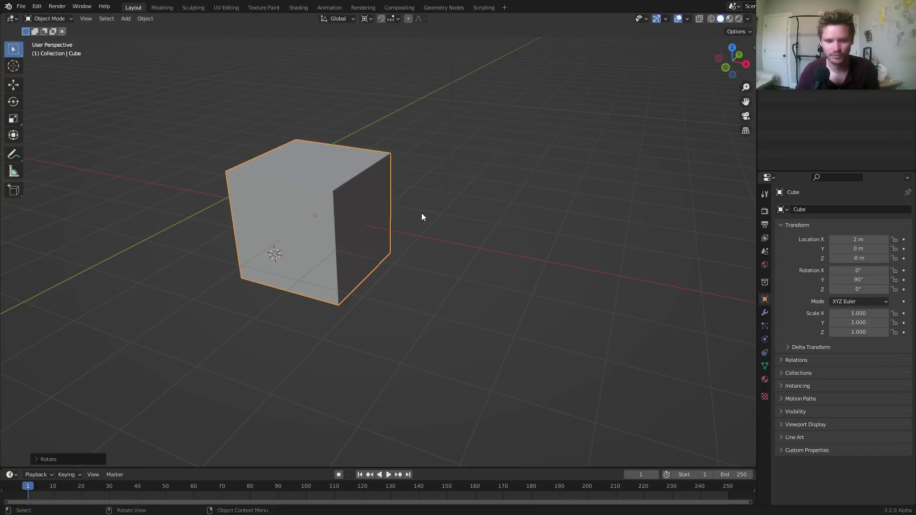
key("r")
key("y")
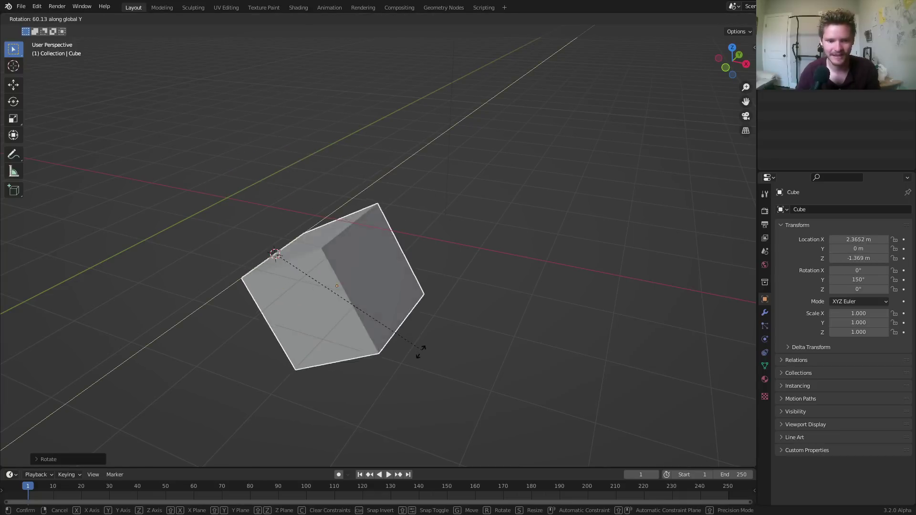
key("Escape")
key("Tab")
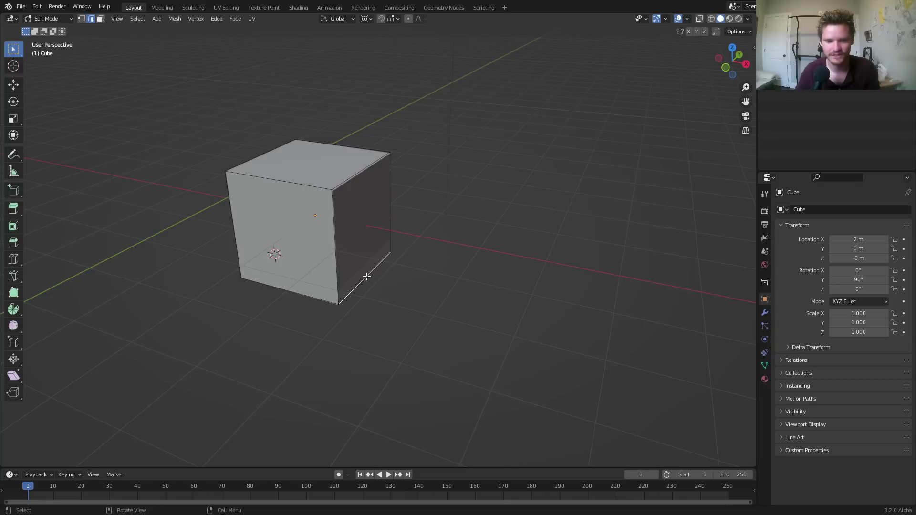
key("Tab")
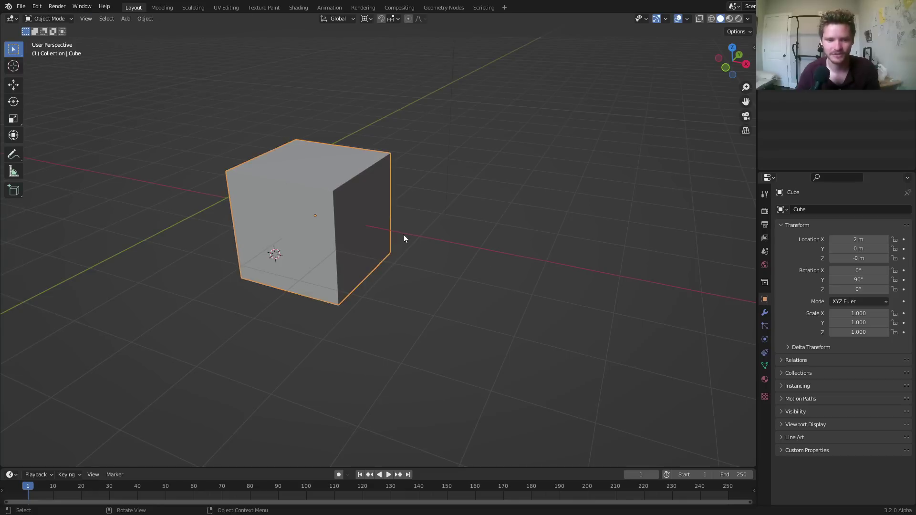
key("Tab")
key("Tab")
Step: Clear the cube's location and rotation and return the 3D cursor to the world origin
key("alt+g")
key("alt+r")
scroll(404, 239, "down", 3)
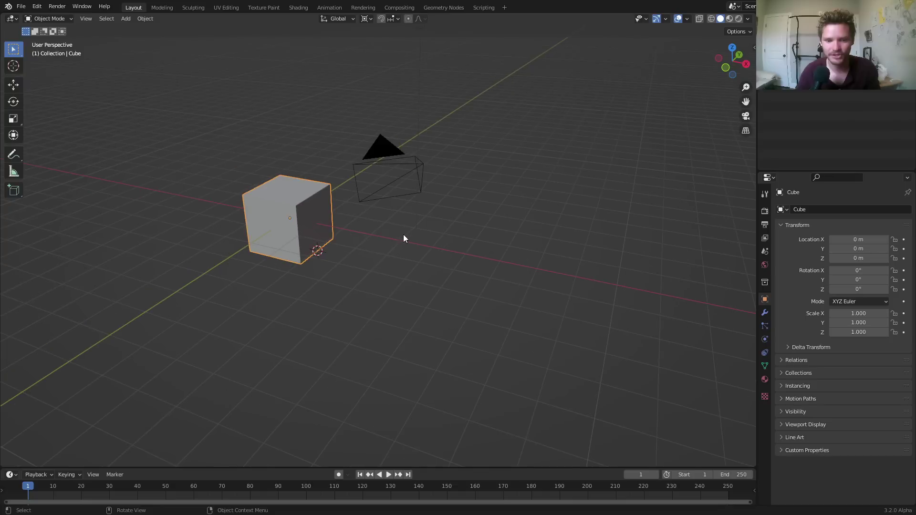
key("grave")
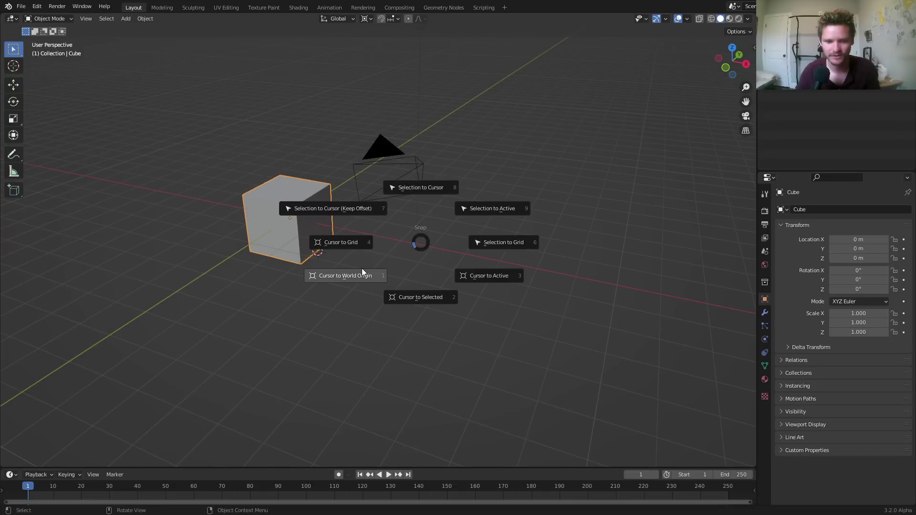
key("Escape")
middle_click_drag(417, 282, 340, 289)
Step: Play the rolling cube animation twice to examine its motion along the X axis, returning to frame 1
key("space")
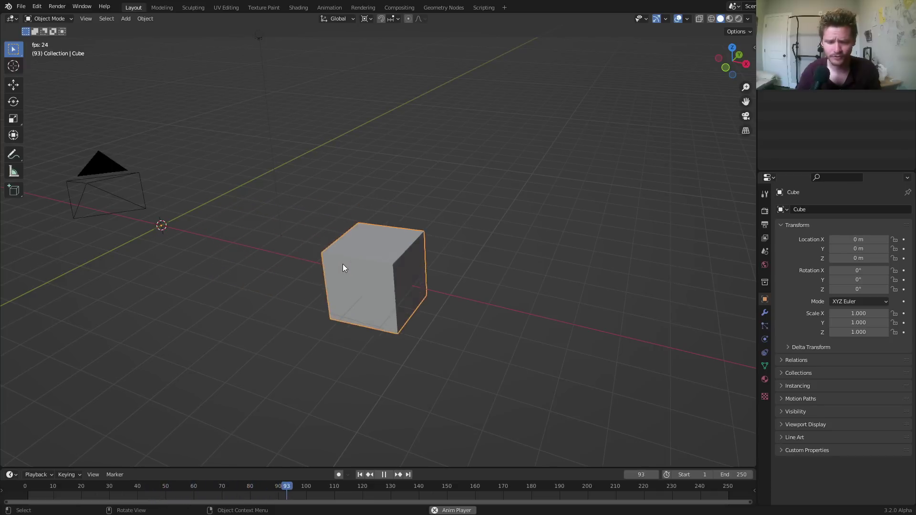
key("space")
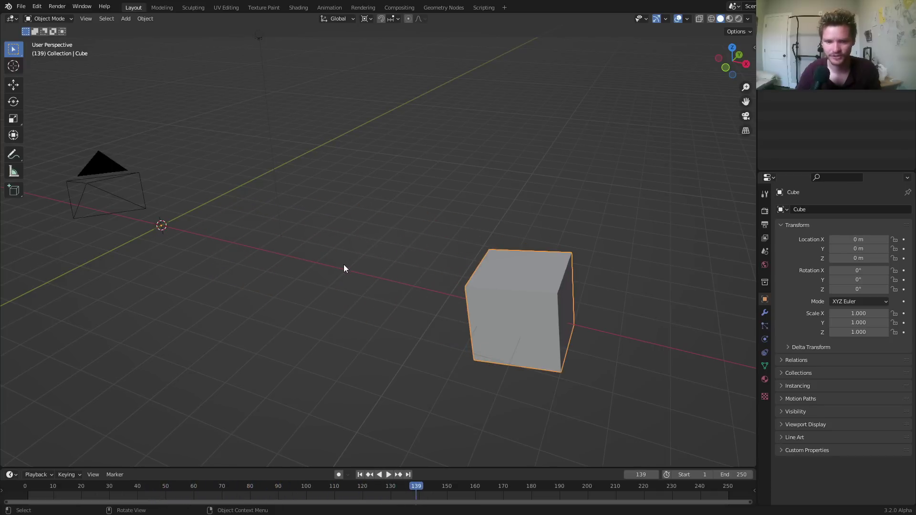
key("shift+Left")
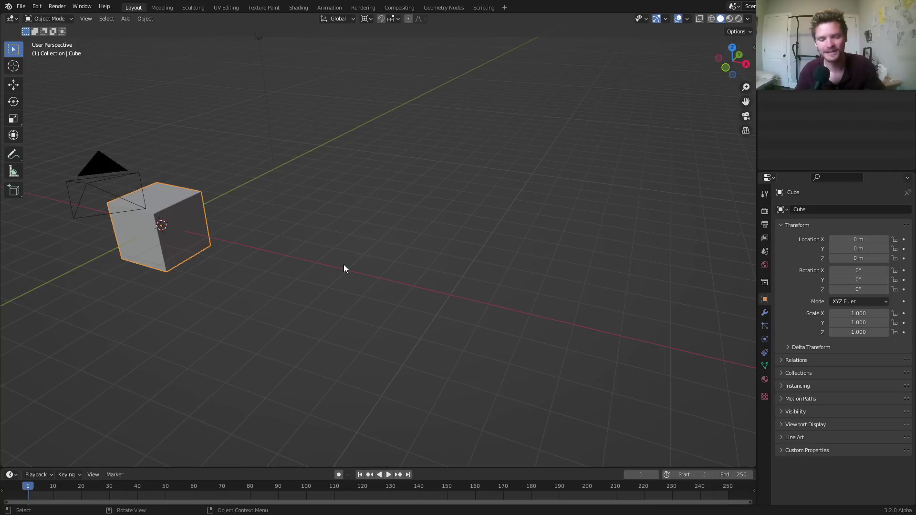
key("space")
middle_click_drag(239, 265, 265, 262)
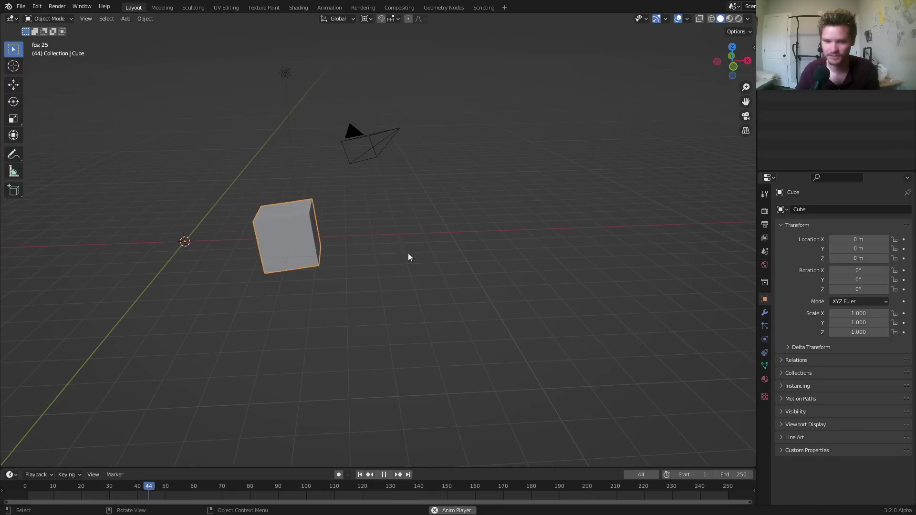
key("space")
key("shift+Left")
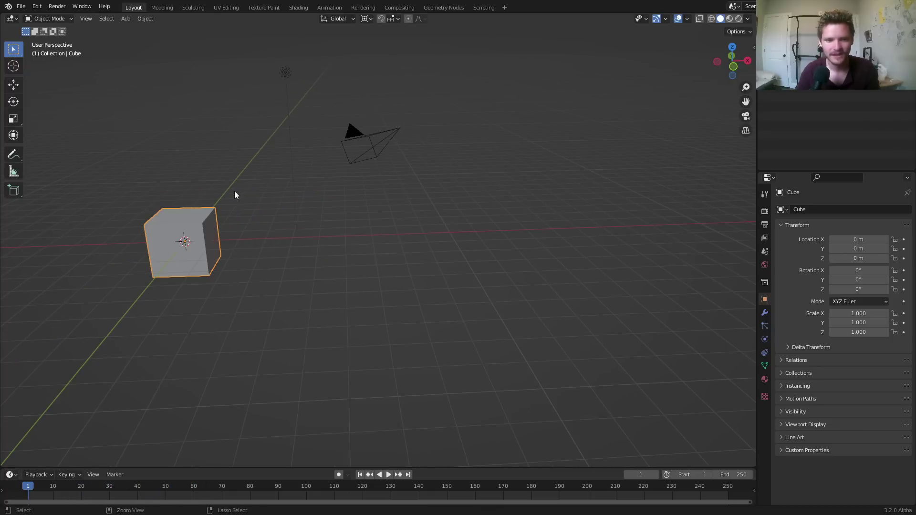
Step: Start a new file with the default scene
key("ctrl+n")
left_click(234, 191)
left_click(486, 273)
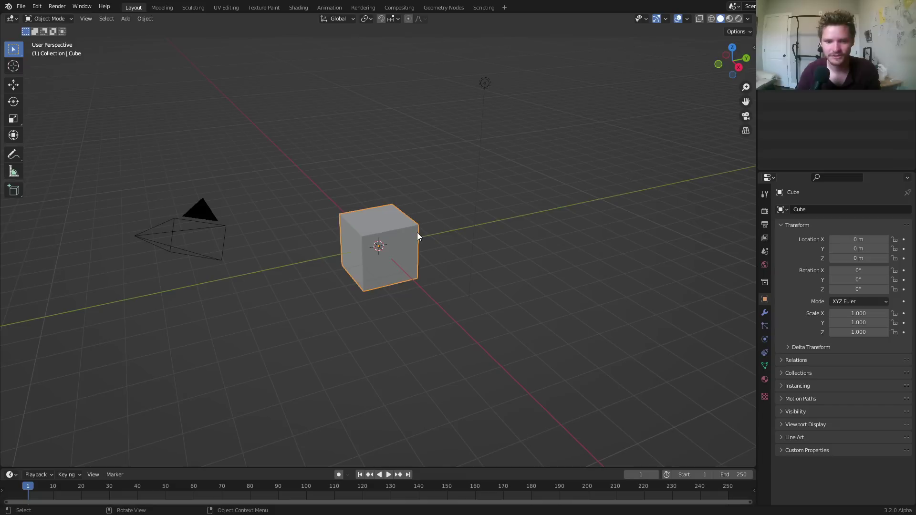
Step: Delete the default cube and add a new mesh cube at the world origin
key("x")
left_click(402, 225)
key("shift+a")
mouse_move(408, 226)
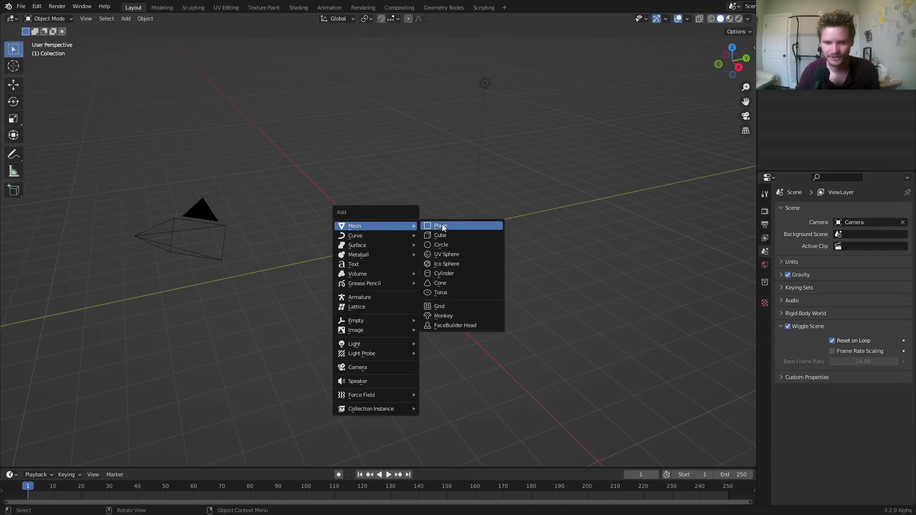
left_click(448, 235)
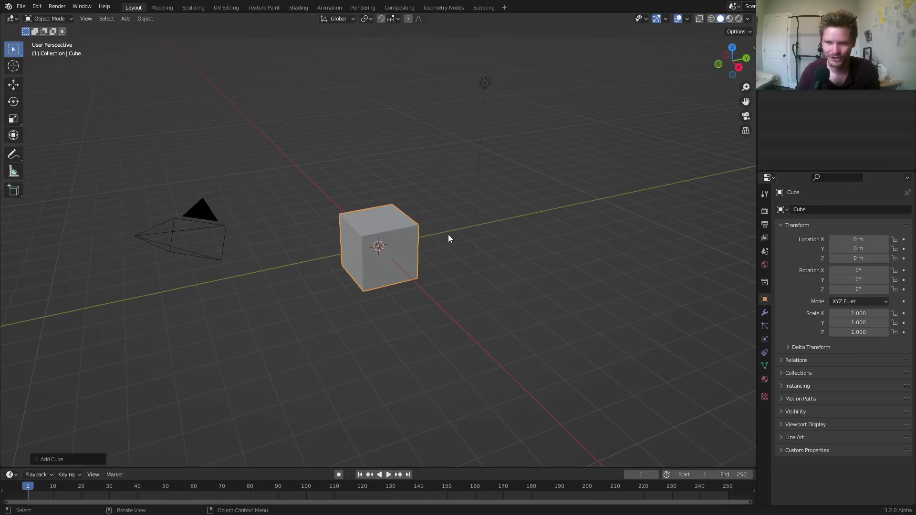
Step: Switch to the Geometry Nodes workspace and create a new node tree on the cube
left_click(439, 8)
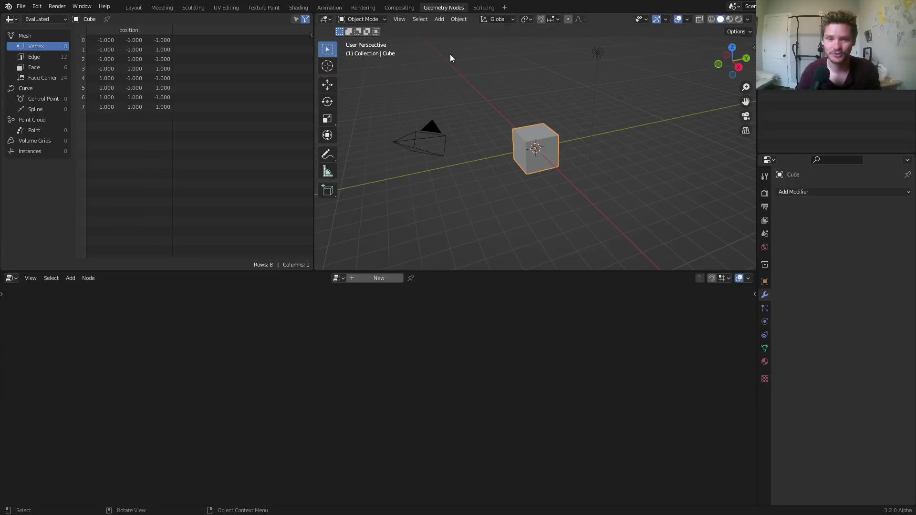
left_click(382, 277)
scroll(534, 161, "up", 4)
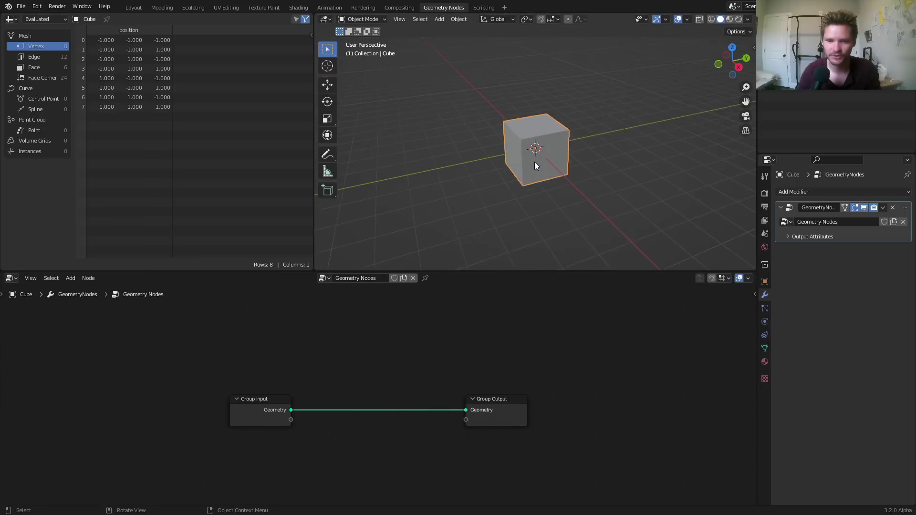
middle_click_drag(505, 191, 556, 180)
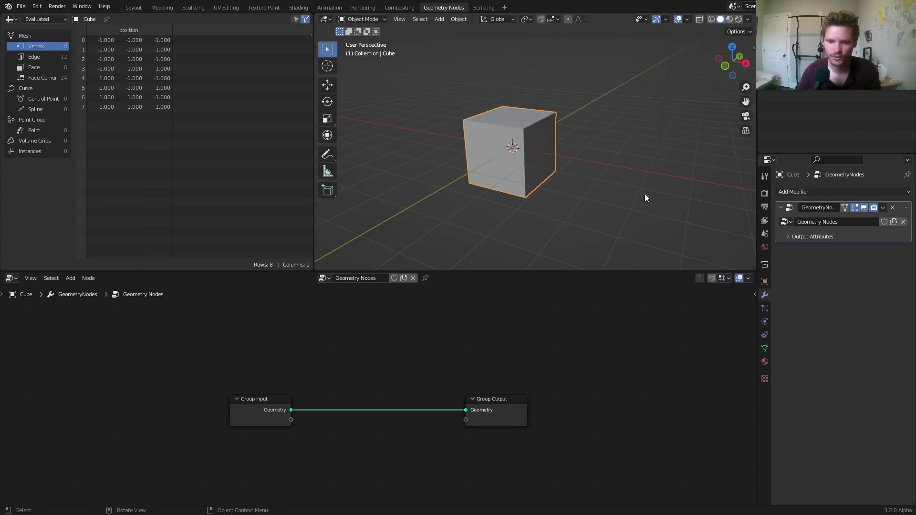
Step: Insert a Set Position node between Group Input and Group Output, and move Group Input farther away to make space
middle_click_drag(646, 194, 555, 173, "shift")
scroll(395, 380, "up", 2)
key("shift+a")
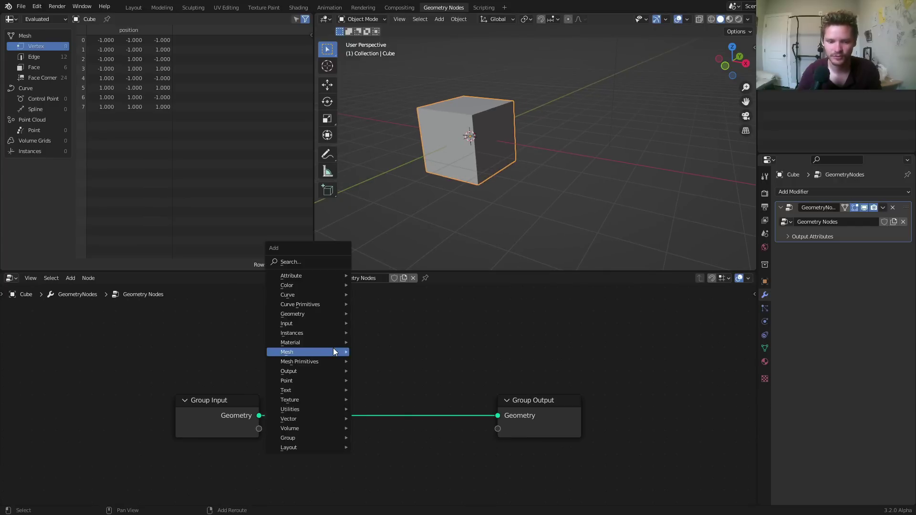
left_click(310, 262)
type("set")
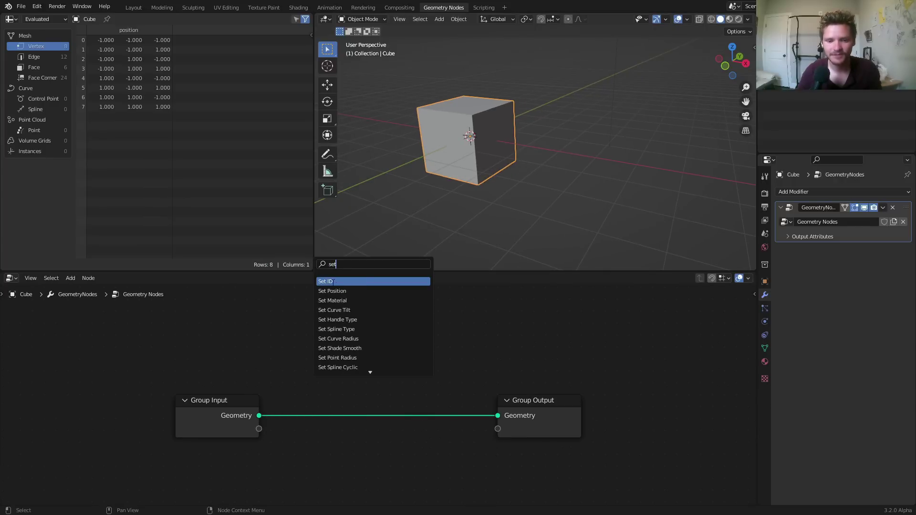
left_click(338, 291)
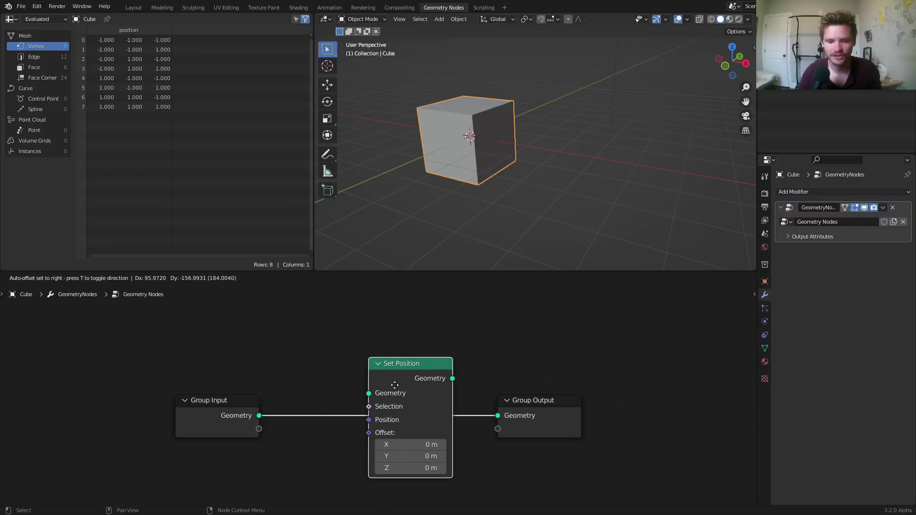
left_click(384, 368)
left_click_drag(252, 417, 175, 385)
Step: Insert a Transform node between Group Input and Set Position, and remove it while keeping the geometry link
key("shift+a")
left_click(239, 316)
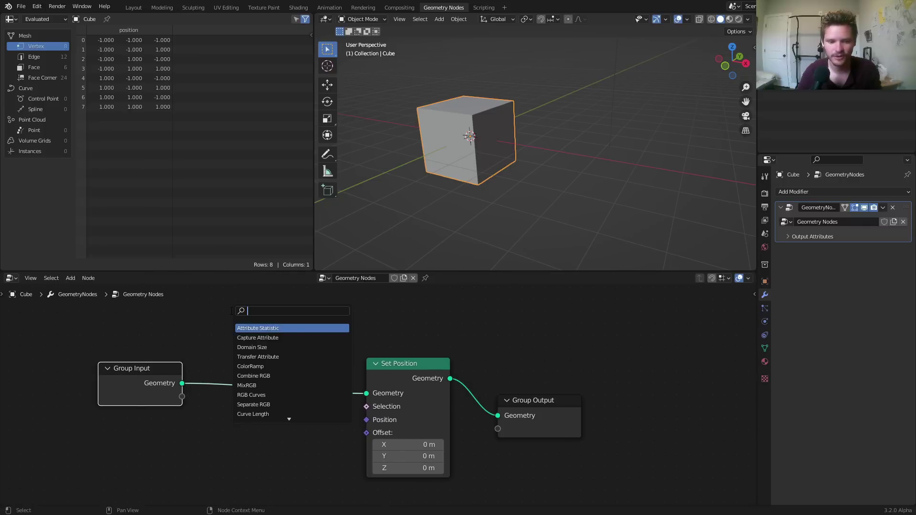
type("tra")
left_click(244, 328)
left_click(246, 340)
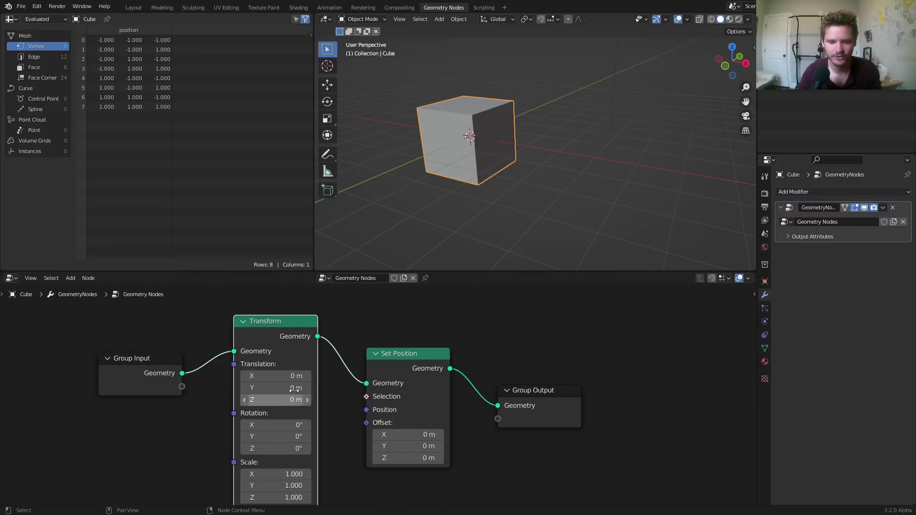
scroll(289, 398, "down", 2, "shift")
left_click_drag(285, 403, 248, 399)
key("ctrl+x")
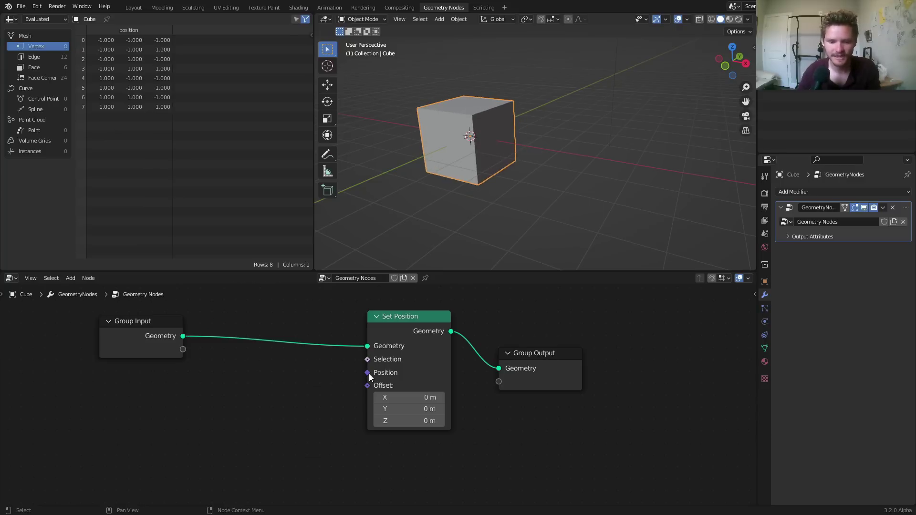
Step: Add a Position node connected to the Position input of the Set Position node
left_click_drag(369, 373, 187, 392)
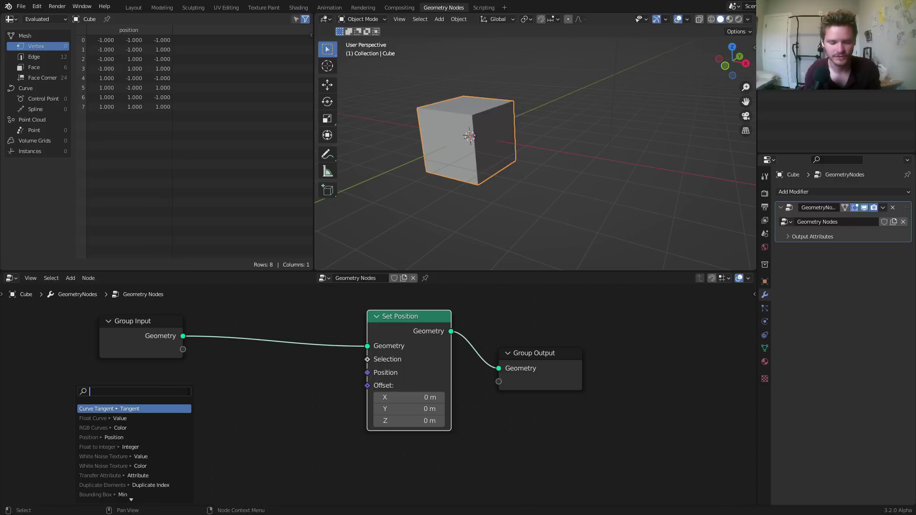
type("pos")
key("Return")
left_click(187, 392)
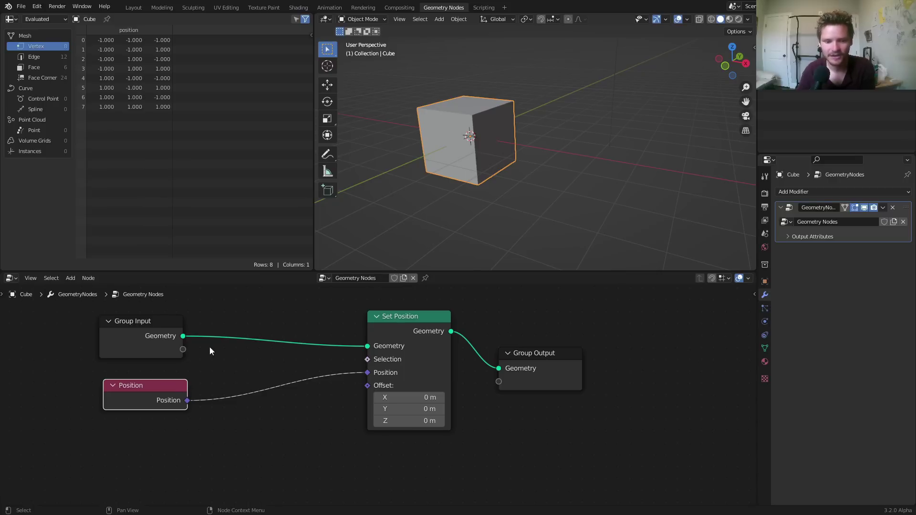
left_click(410, 318)
left_click(160, 400)
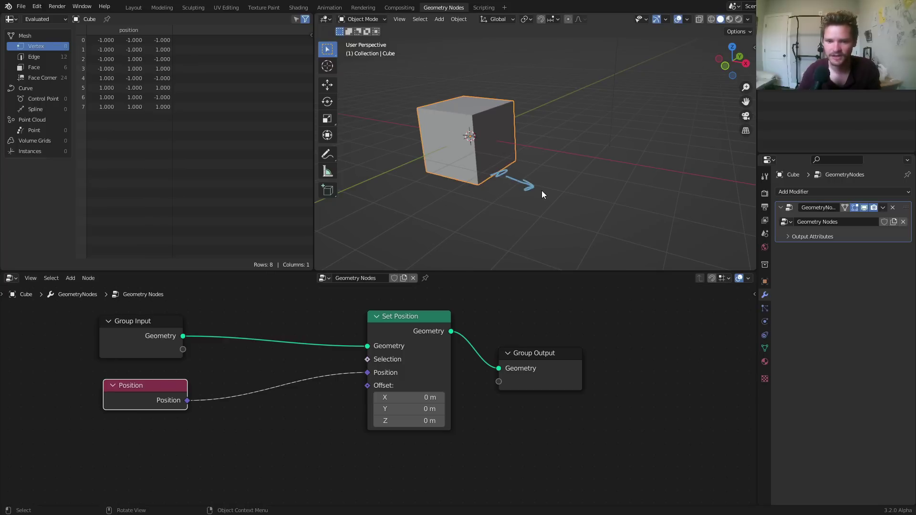
Step: Insert a Vector Rotate node between Position and Set Position, and move the Position node farther away to make space
key("shift+a")
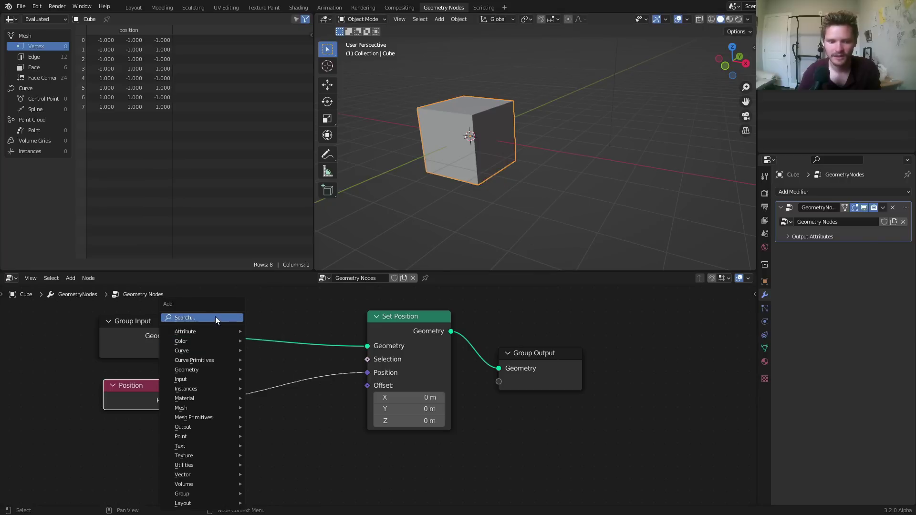
type("vect")
left_click(252, 358)
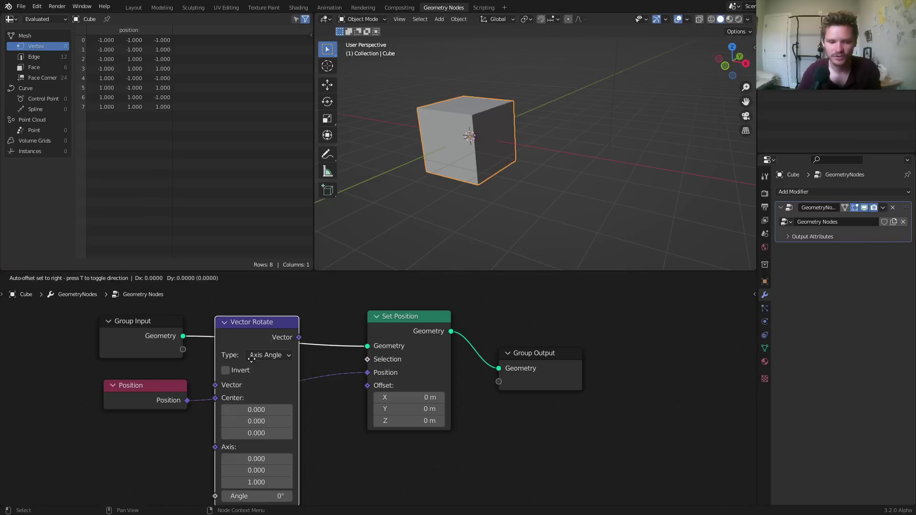
left_click(273, 397)
middle_click_drag(239, 431, 240, 384)
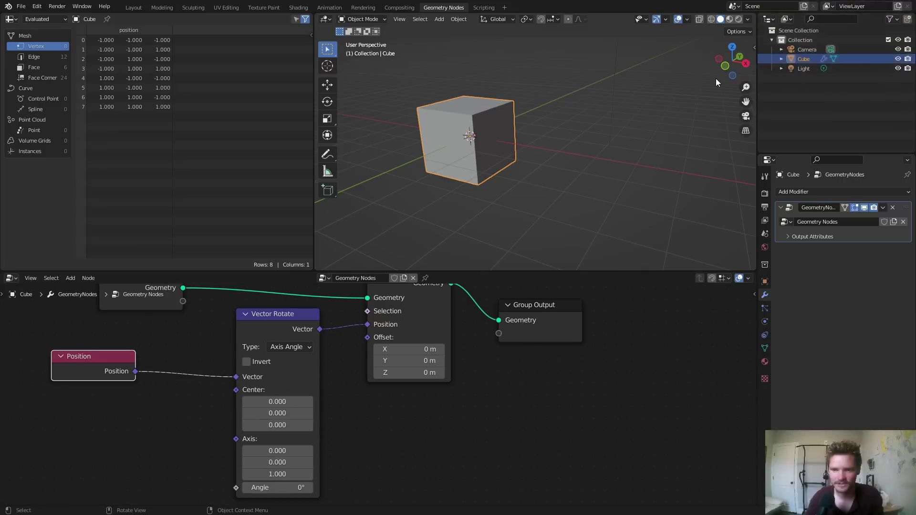
Step: Try rotating the cube by varying the Vector Rotate angle about the Z axis, and cancel the change
left_click(725, 66)
middle_click_drag(686, 70, 465, 148)
left_click_drag(277, 488, 310, 487)
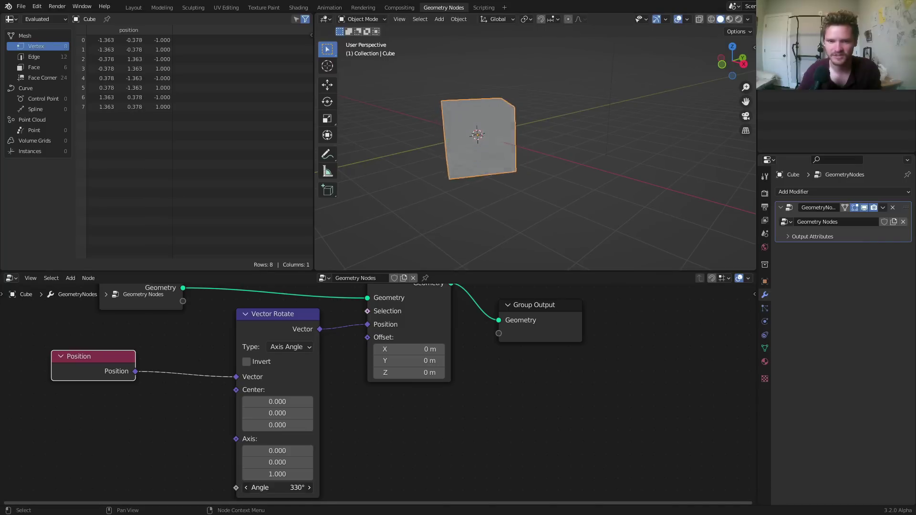
key("Escape")
Step: Set the Vector Rotate axis to the Y direction, with Y at 1 and Z at 0
middle_click_drag(296, 449, 353, 397)
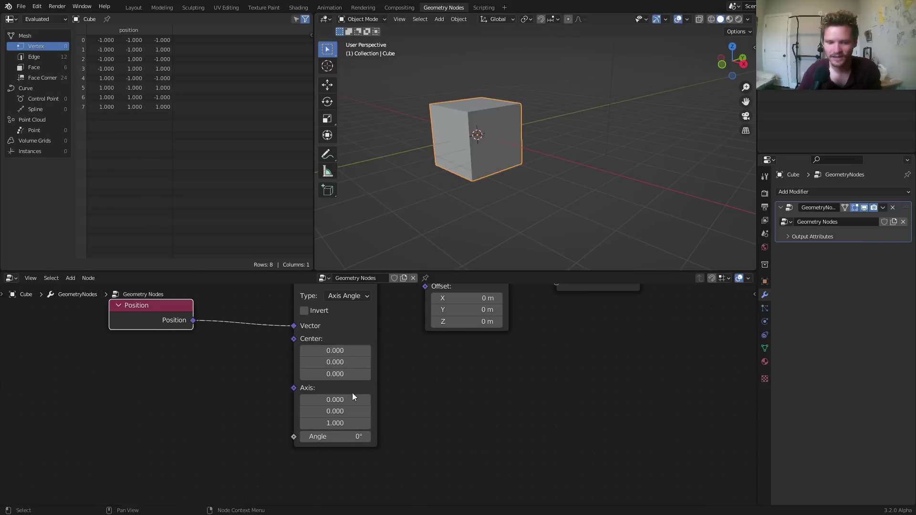
scroll(353, 397, "up", 1)
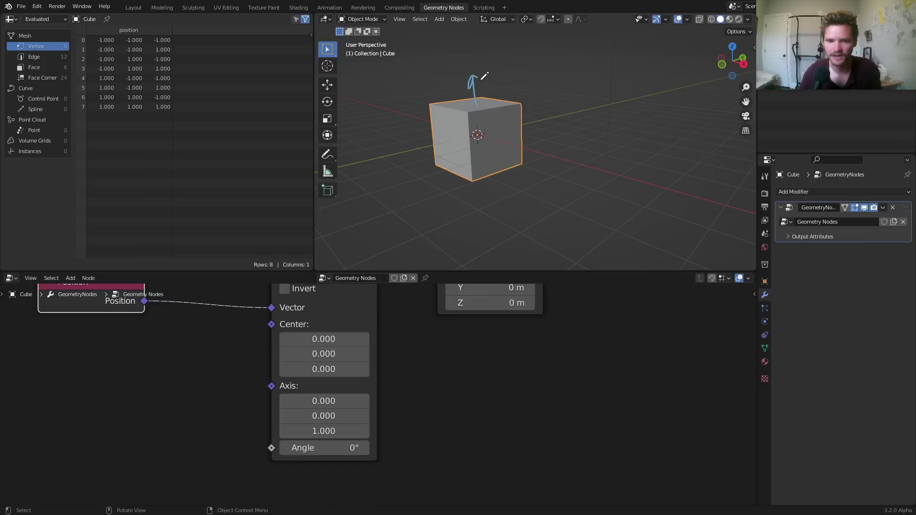
left_click(722, 65)
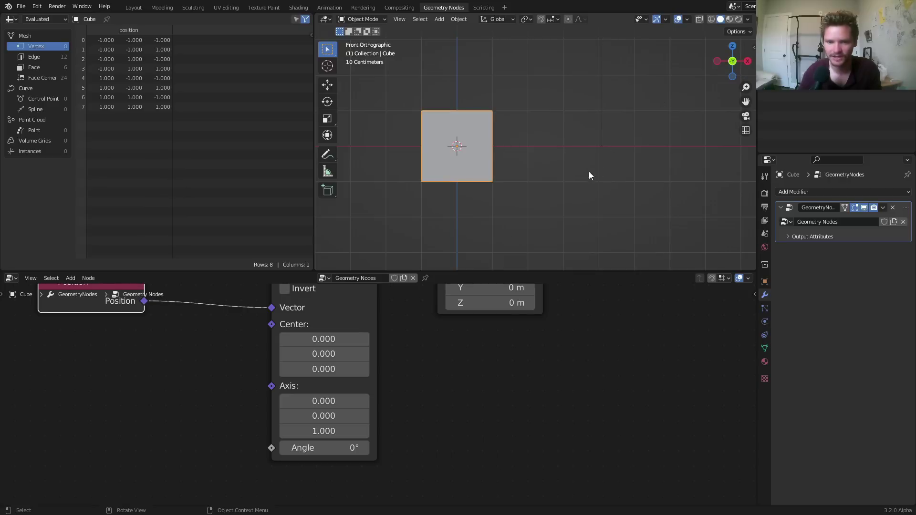
left_click(325, 431)
type("0")
key("Return")
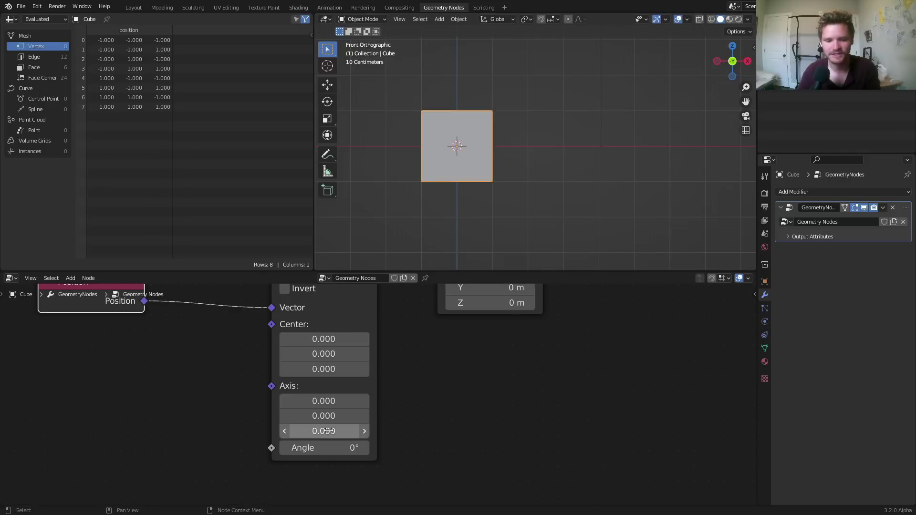
left_click(322, 417)
type("1")
key("Return")
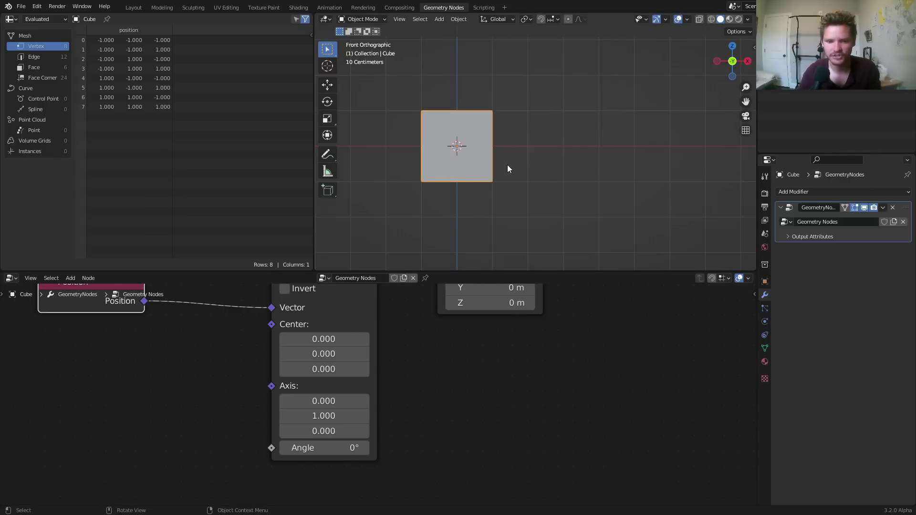
Step: Try varying the Vector Rotate angle about the Y axis, and undo the change
middle_click_drag(508, 164, 403, 156)
left_click_drag(400, 156, 525, 127)
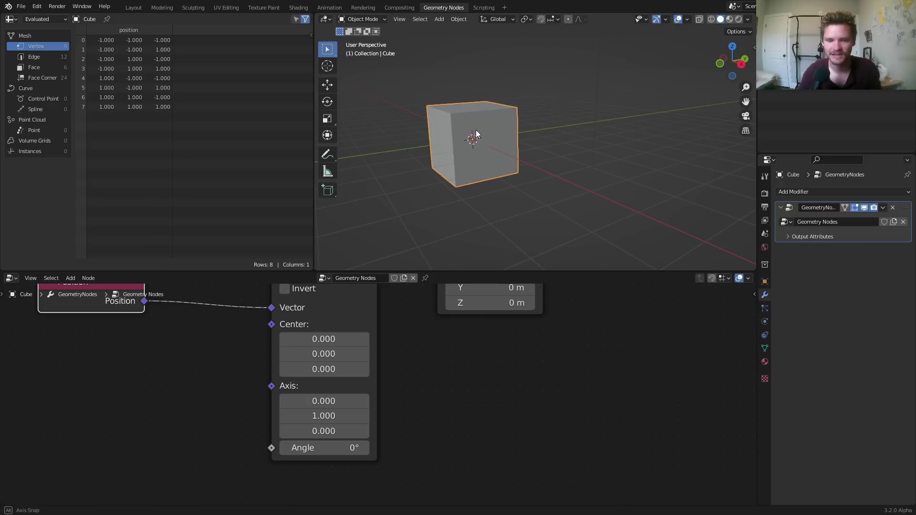
middle_click_drag(476, 135, 527, 138)
mouse_move(347, 449)
left_mouse_down()
mouse_move(400, 449)
mouse_move(343, 440)
left_mouse_up()
key("ctrl+z")
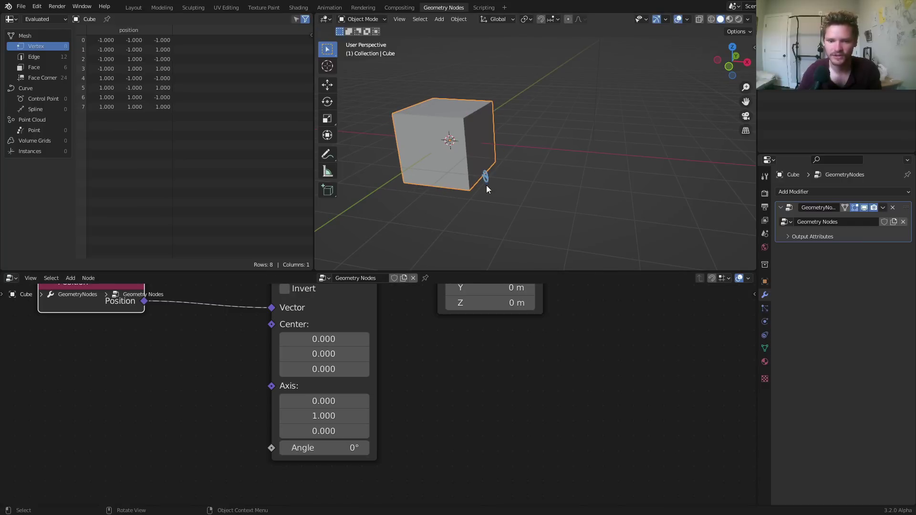
Step: Set the Vector Rotate center to the cube's lower edge, with X at 1 and Z at -1
left_click(729, 66)
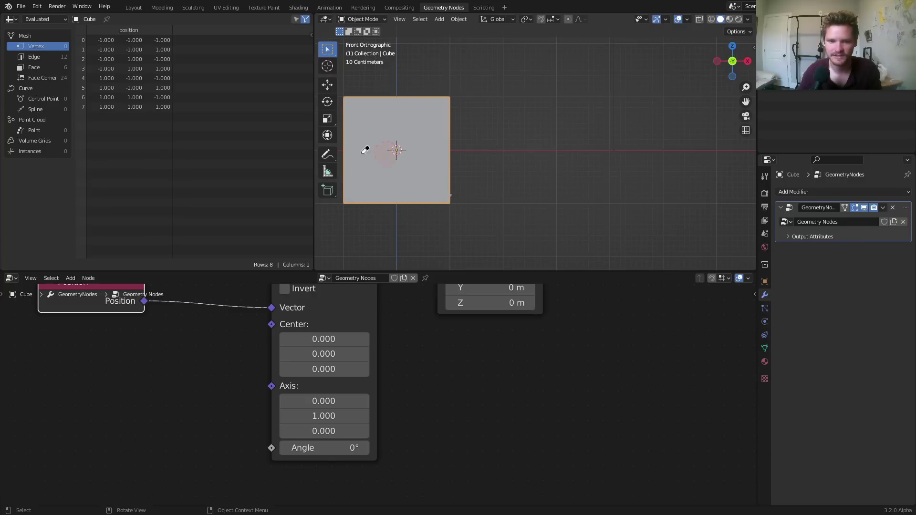
left_click(334, 339)
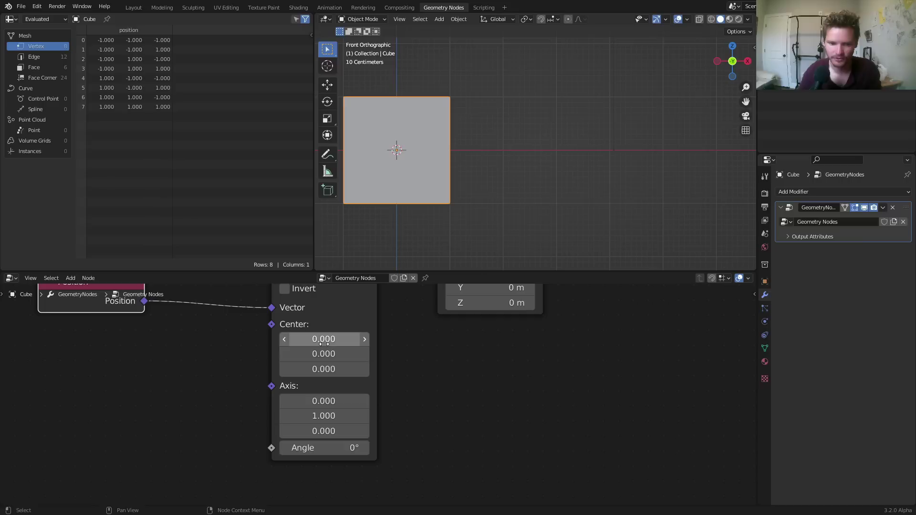
type("1")
key("Return")
left_click(335, 368)
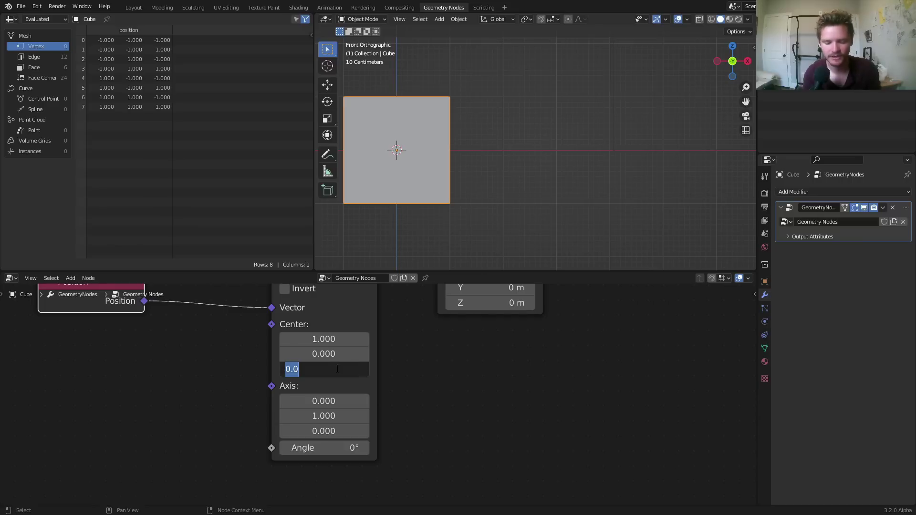
type("-1")
key("Return")
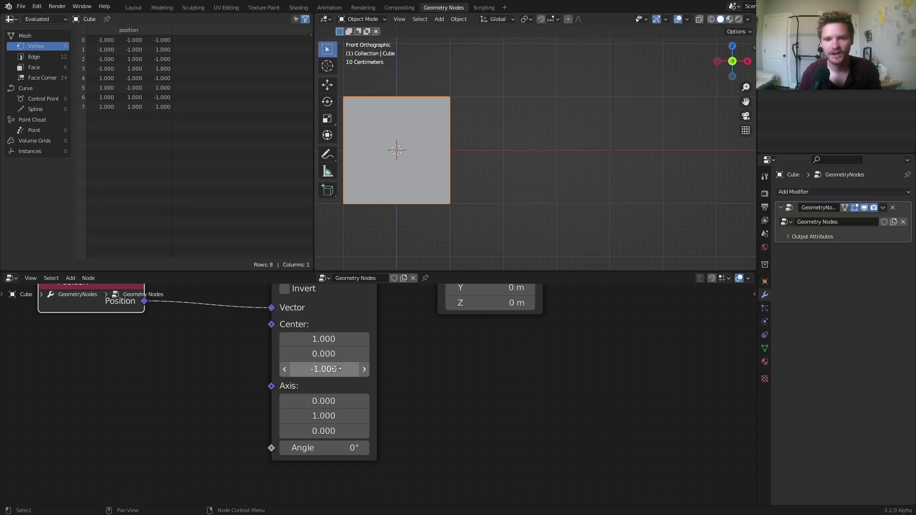
Step: Tip the cube over its lower edge by setting the Vector Rotate angle to 90°
scroll(483, 148, "down", 1)
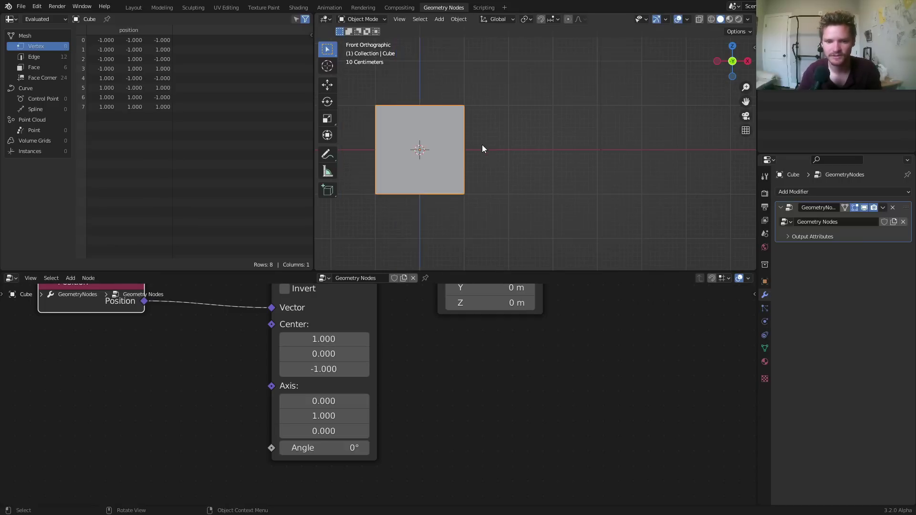
middle_click_drag(482, 144, 477, 165)
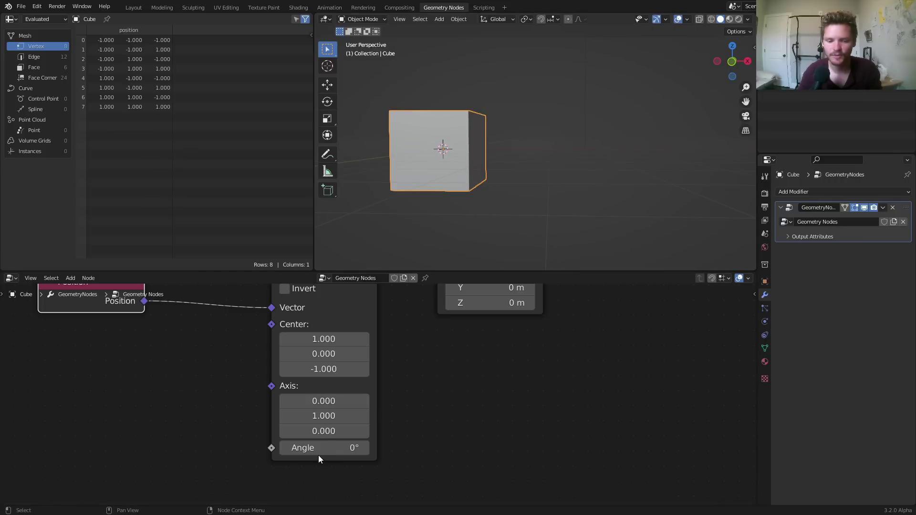
left_click_drag(319, 454, 379, 455)
left_click(319, 451)
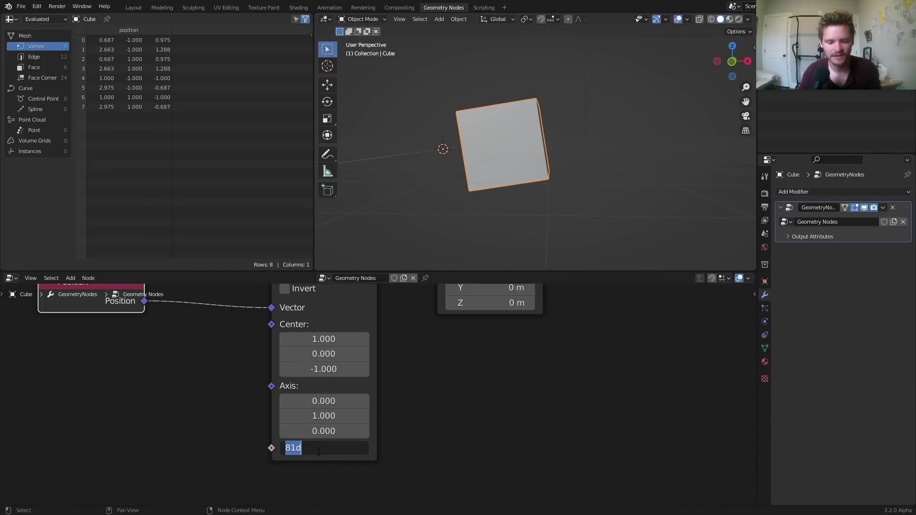
type("90")
key("Return")
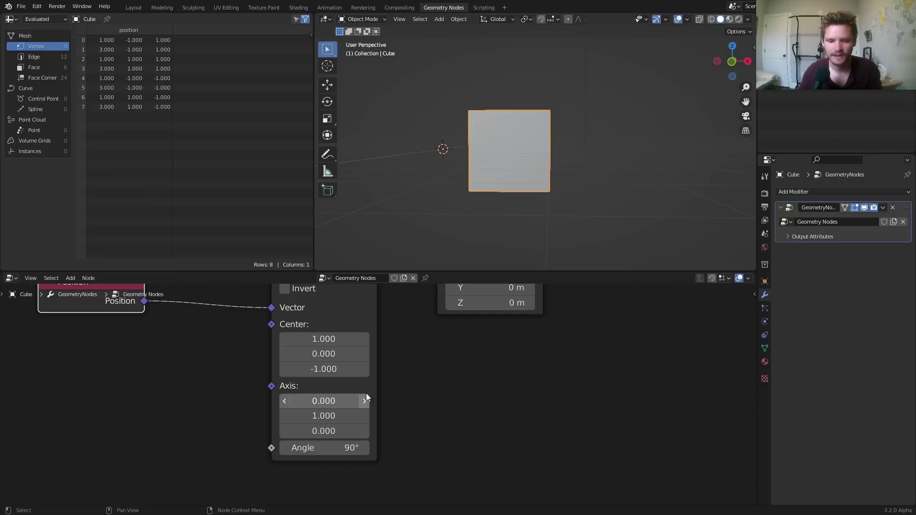
Step: Move the Set Position and Group Output nodes farther from Vector Rotate to make space for another node
scroll(511, 351, "down", 6)
left_click_drag(475, 403, 327, 328)
left_click_drag(327, 330, 504, 329)
scroll(276, 401, "up", 4)
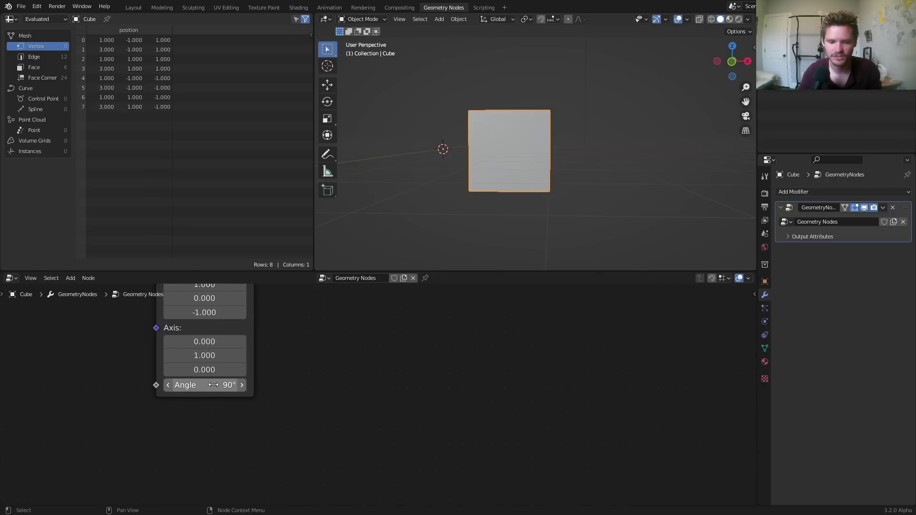
left_click_drag(214, 385, 255, 386)
key("Escape")
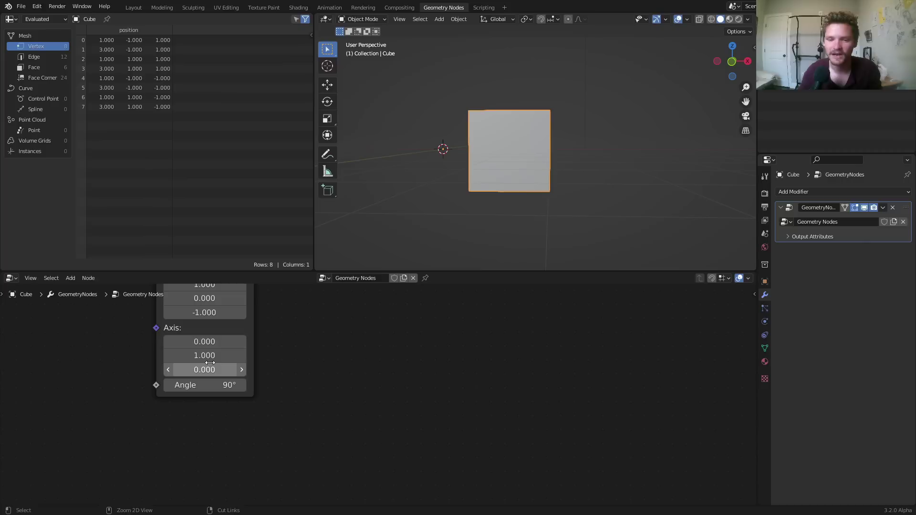
Step: Duplicate the Vector Rotate node and insert the copy into the link between the original and Set Position
scroll(272, 339, "up", 5, "shift")
scroll(239, 388, "down", 1)
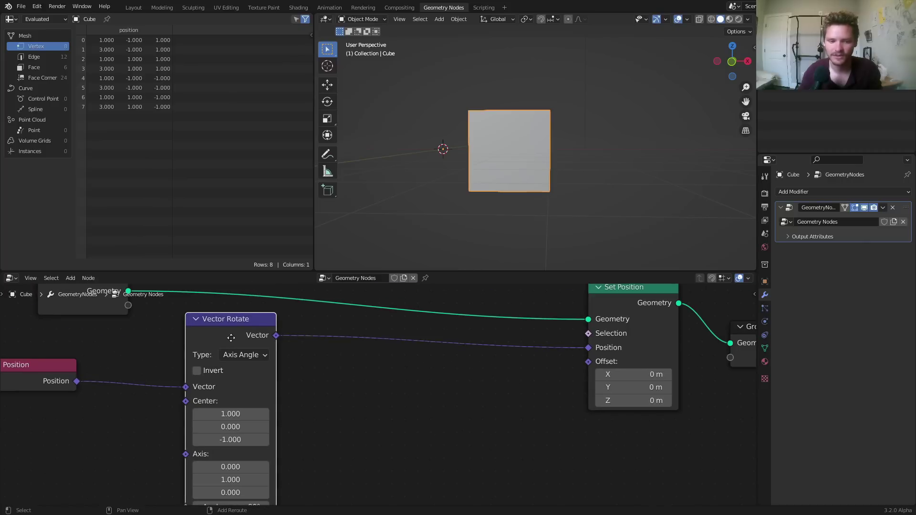
key("shift+d")
left_click(417, 337)
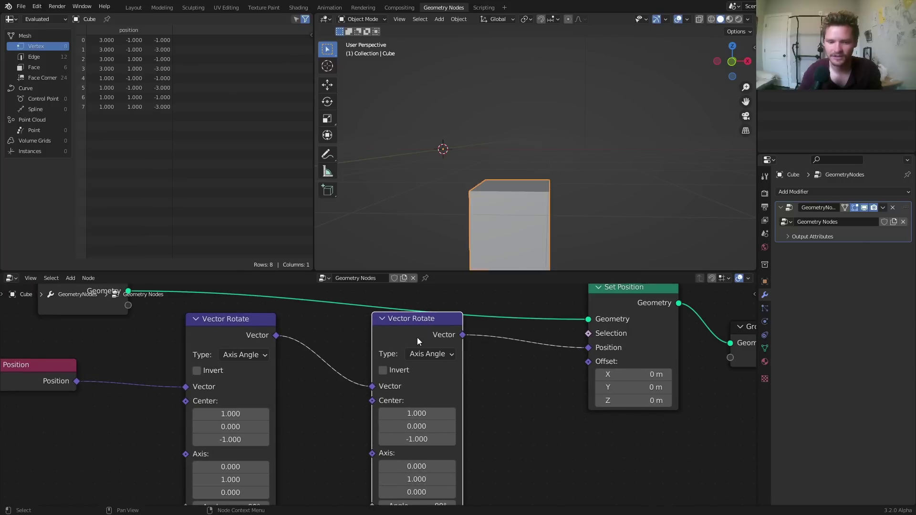
Step: Set the second Vector Rotate node's angle to 0° while viewing the cube from the front
left_click(738, 62)
scroll(477, 399, "down", 4, "shift")
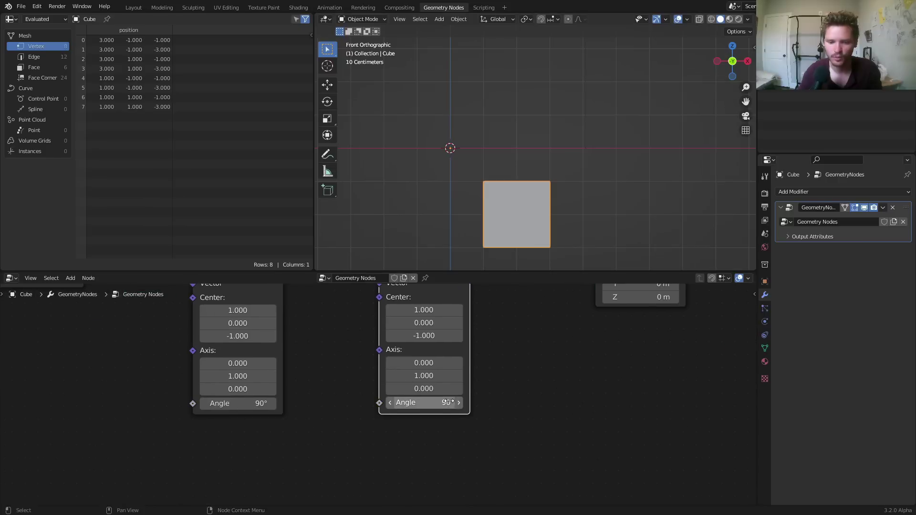
left_click(449, 402)
type("0")
key("Return")
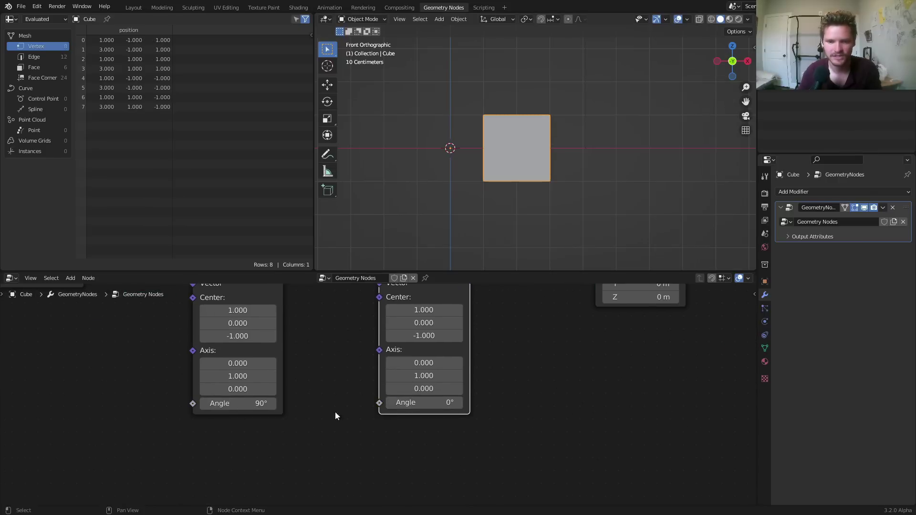
mouse_move(253, 403)
left_mouse_down()
mouse_move(214, 403)
mouse_move(253, 403)
left_mouse_up()
mouse_move(430, 403)
left_mouse_down()
mouse_move(453, 402)
mouse_move(429, 403)
left_mouse_up()
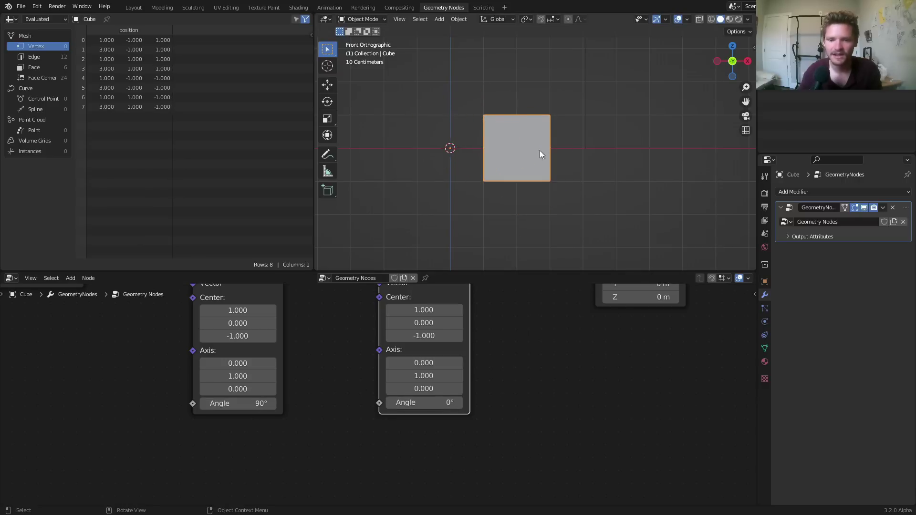
Step: Set the Center X of the second Vector Rotate node to 3
scroll(540, 151, "up", 3)
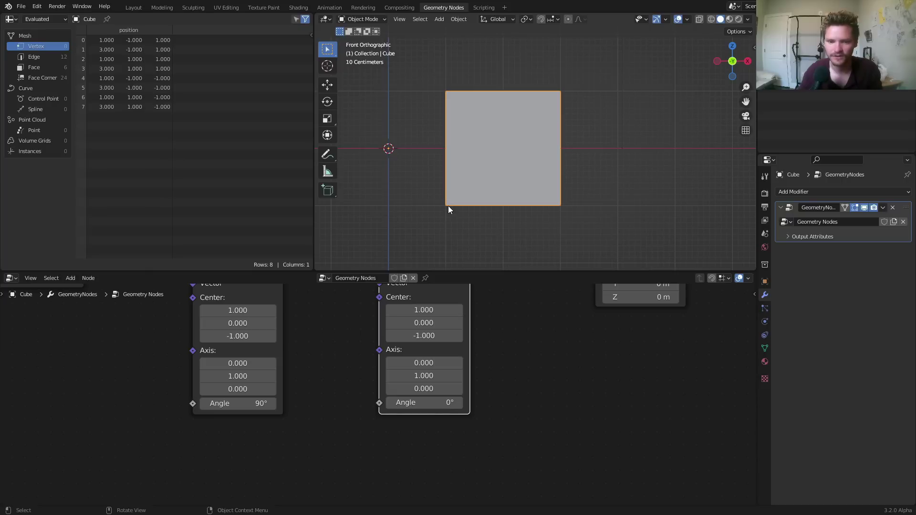
left_click_drag(453, 203, 455, 201)
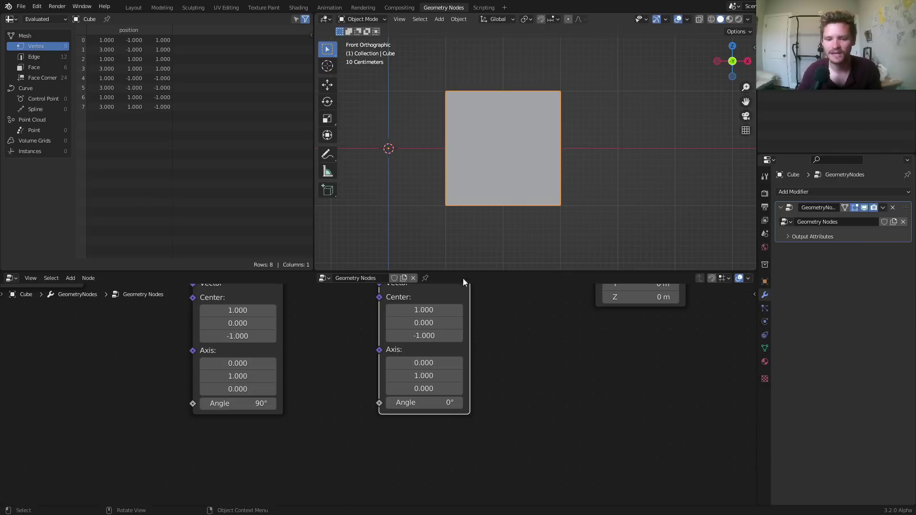
left_click(433, 310)
type("3")
key("Return")
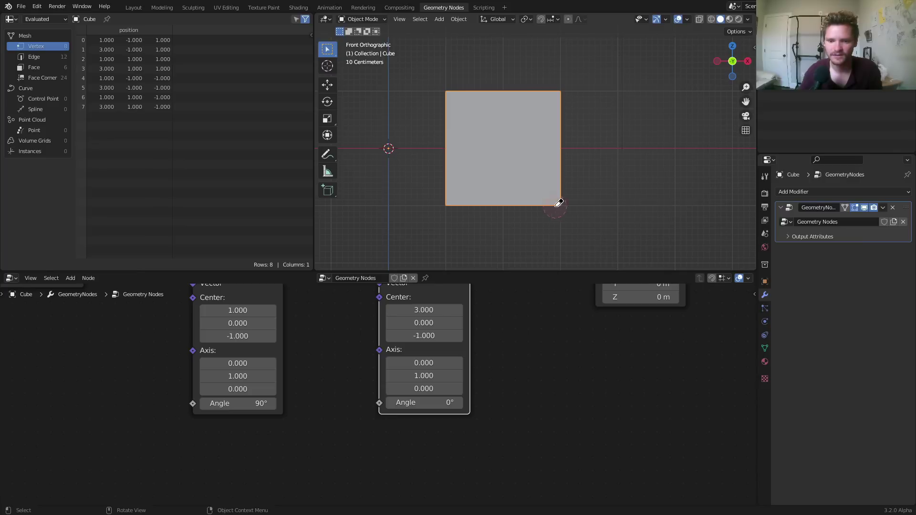
Step: Try rolling the cube with the second Vector Rotate node's angle, and reset that angle to its default
left_click_drag(430, 403, 451, 416)
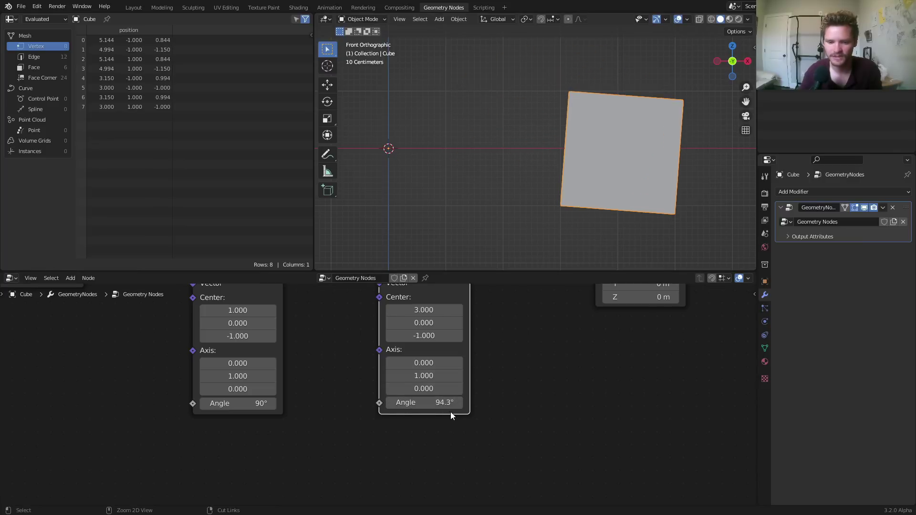
key("BackSpace")
left_click(224, 404)
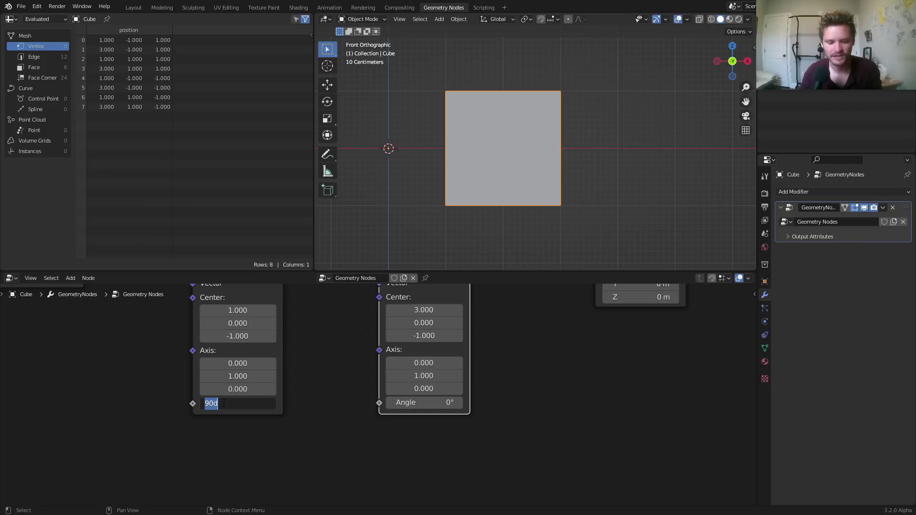
key("Return")
Step: Roll the cube through two turns by setting the angle of the first and then the second Vector Rotate node to 90°
mouse_move(224, 403)
left_mouse_down()
mouse_move(213, 403)
mouse_move(223, 403)
left_mouse_up()
left_click(224, 403)
type("9")
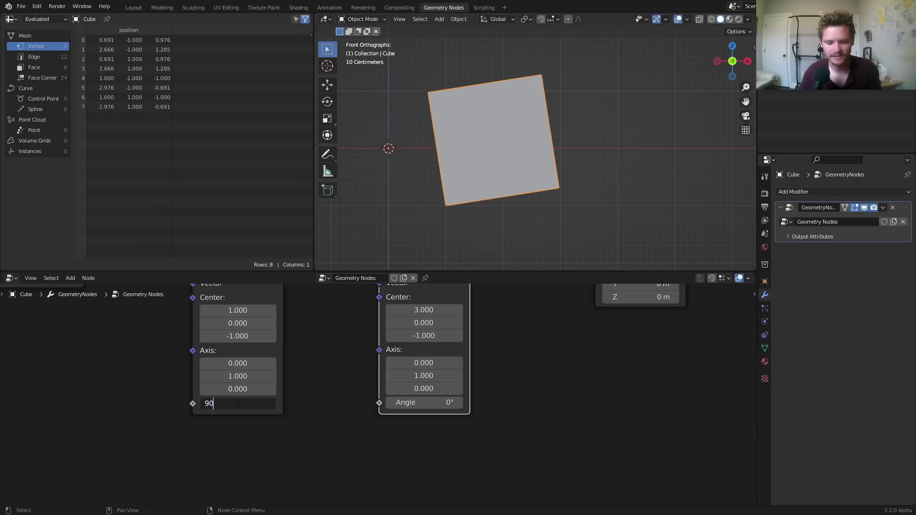
type("0")
key("Return")
left_click_drag(420, 403, 462, 403)
left_click(423, 403)
type("90")
key("Return")
Step: Move Set Position and Group Output farther away, and insert a duplicate of the second Vector Rotate node before Set Position
scroll(526, 409, "down", 3)
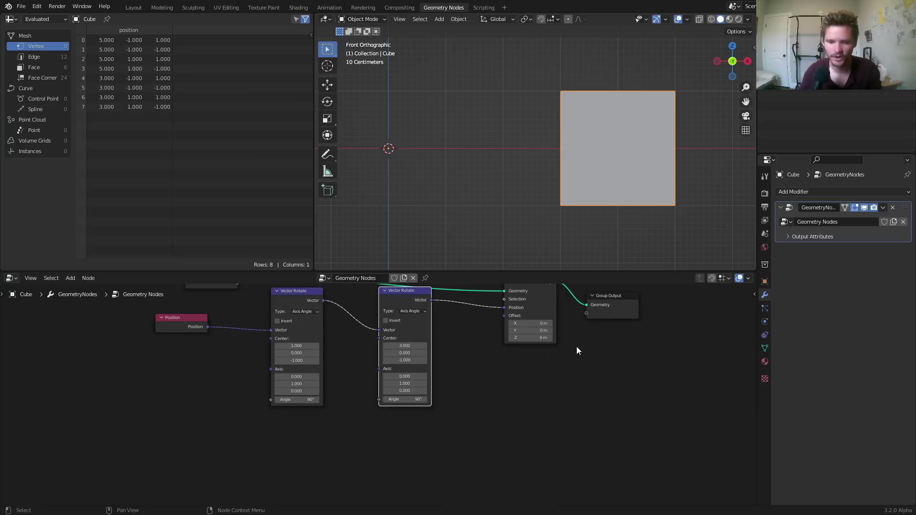
middle_click_drag(576, 351, 509, 407)
left_click_drag(508, 405, 479, 324)
scroll(391, 363, "up", 2)
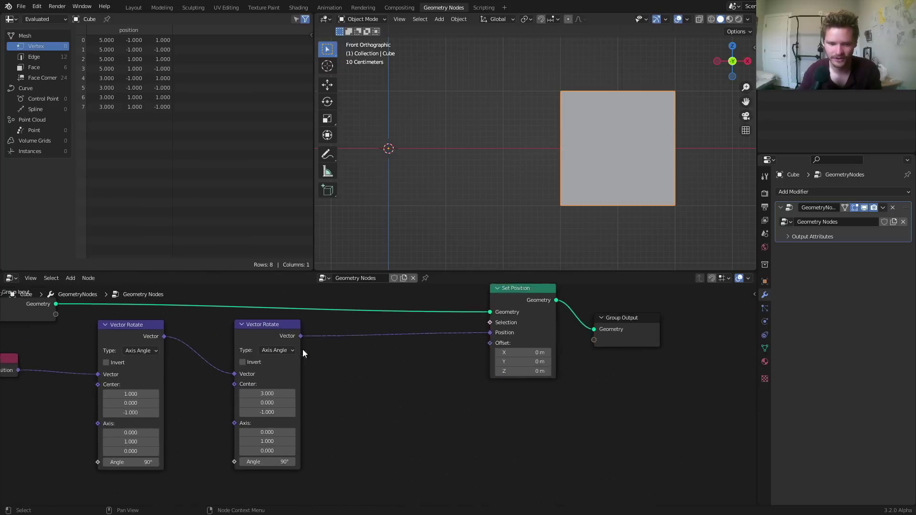
left_click(257, 326)
key("shift+d")
left_click(390, 329)
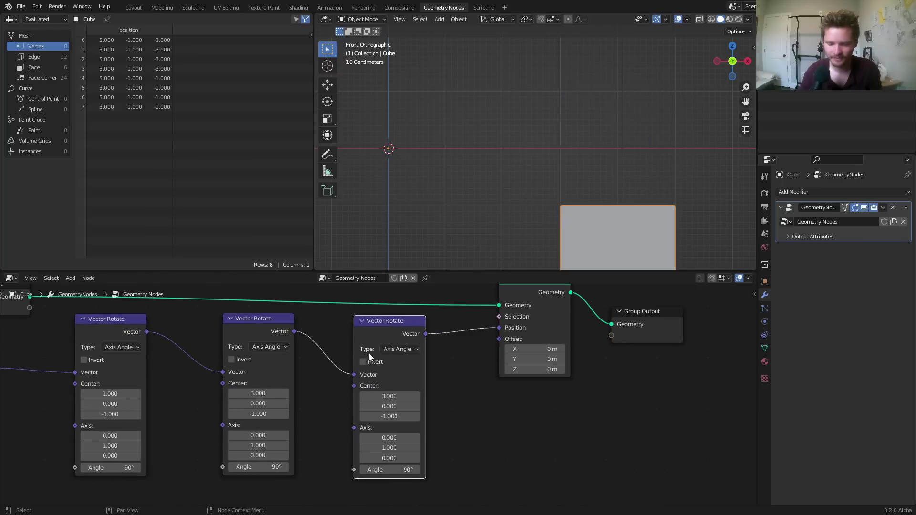
Step: Set the third Vector Rotate node's angle to 0° and its Center X to 5
scroll(408, 400, "up", 2)
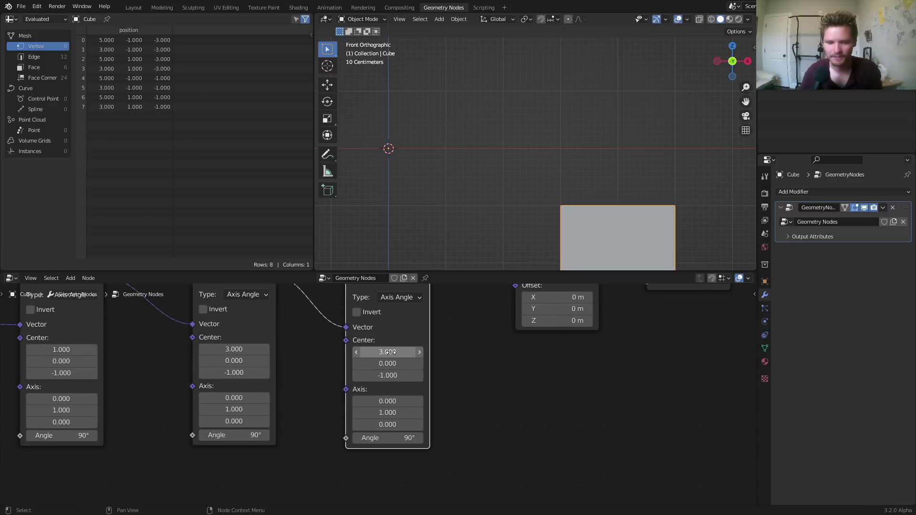
left_click(387, 438)
type("0")
key("Return")
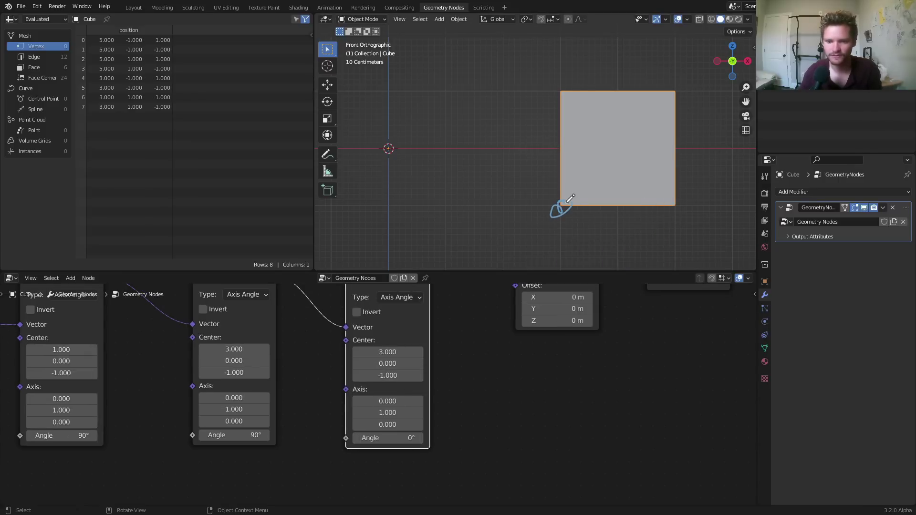
mouse_move(686, 195)
right_mouse_down()
mouse_move(587, 217)
mouse_move(560, 204)
right_mouse_up()
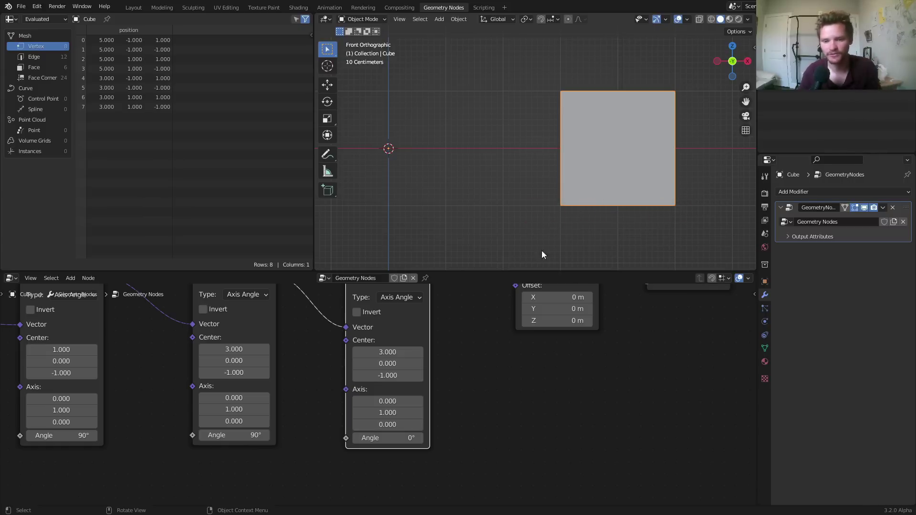
left_click(385, 355)
type("5")
key("Return")
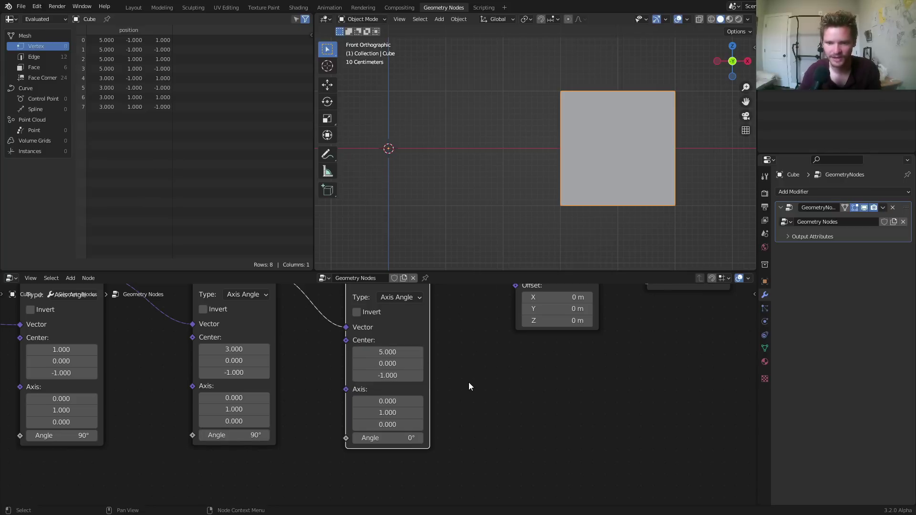
Step: Try rolling the cube with the third Vector Rotate node's angle up to about 88°, and reset that angle to 0°
left_click_drag(387, 438, 411, 438)
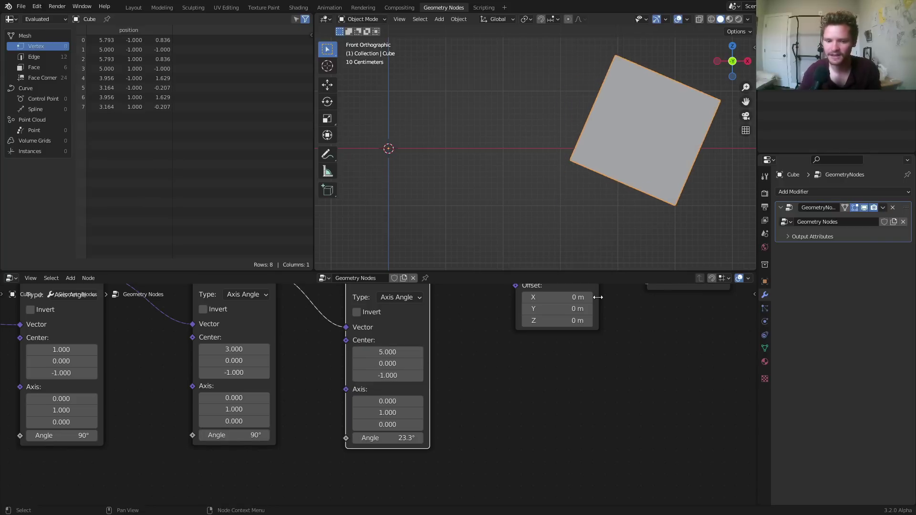
key("ctrl+z")
scroll(559, 174, "down", 1)
middle_click_drag(559, 174, 407, 179, "shift")
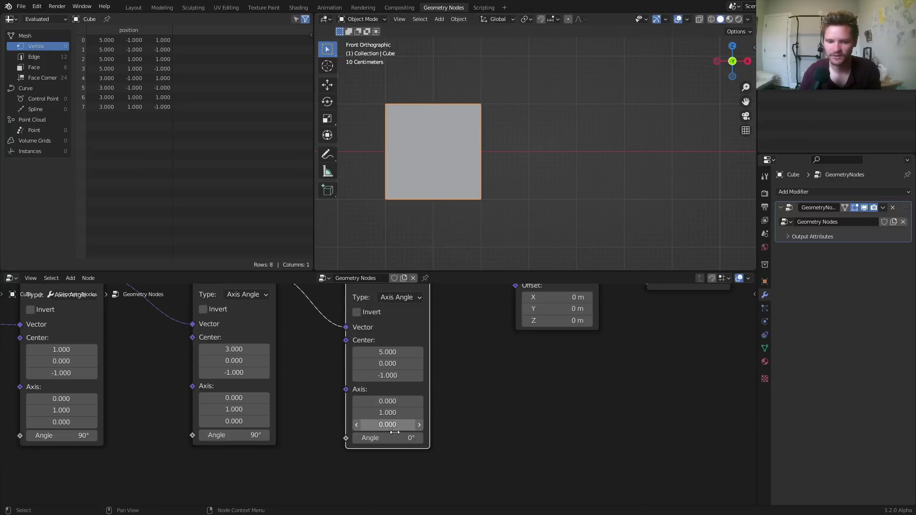
left_click_drag(387, 438, 482, 438)
scroll(496, 185, "down", 4)
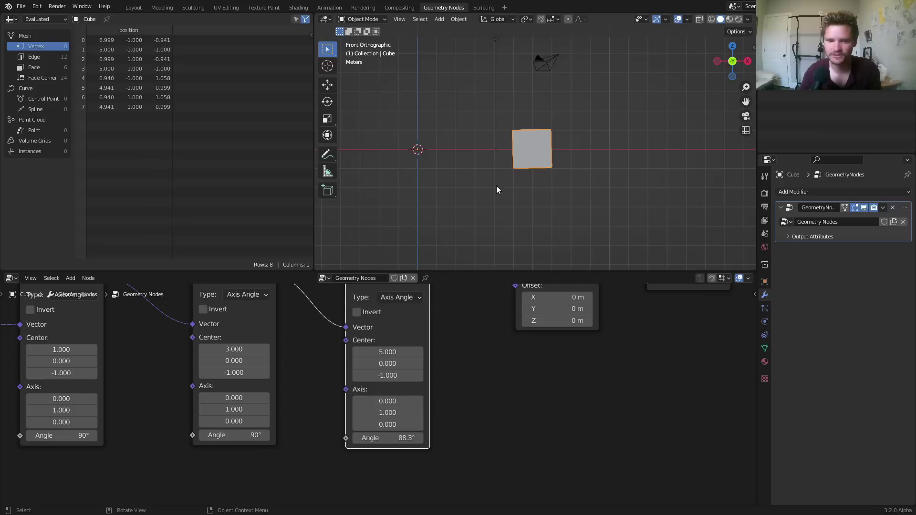
middle_click_drag(496, 186, 450, 258)
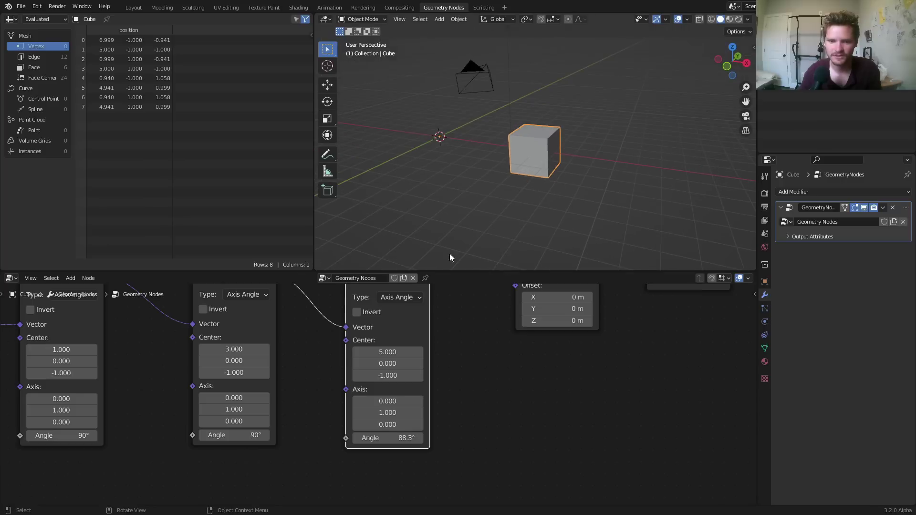
left_click(388, 438)
type("0")
key("Return")
Step: Return the cube to its start by setting the angles of the second and first Vector Rotate nodes to 0°
middle_click_drag(205, 427, 378, 397)
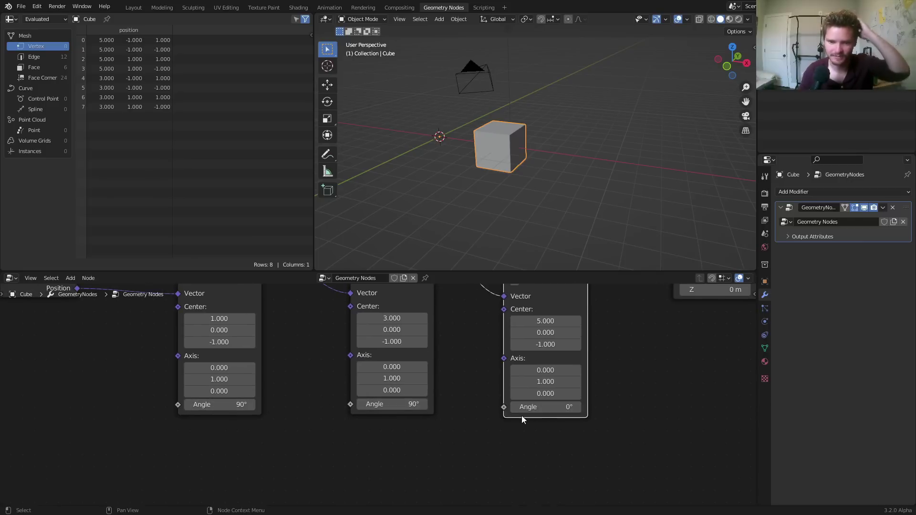
left_click(392, 404)
type("0")
key("Return")
left_click(222, 404)
type("0")
key("Return")
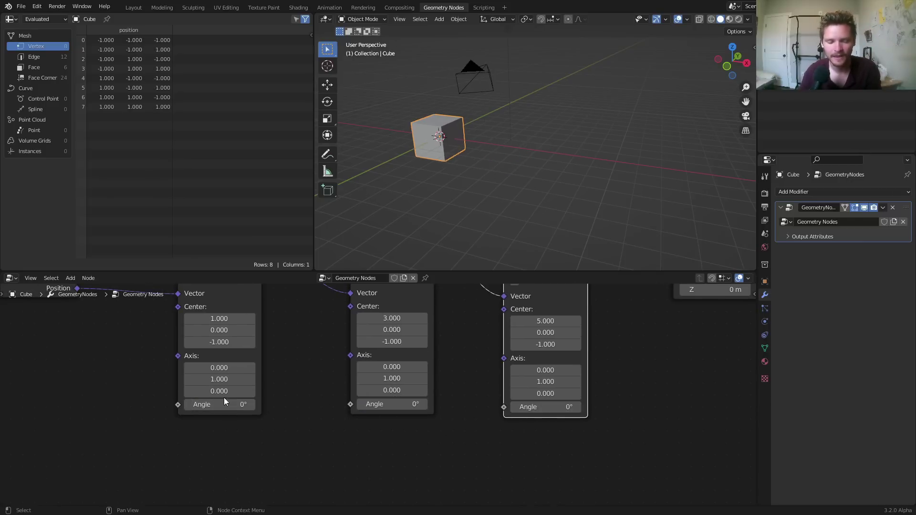
Step: Add a Scene Time node in the empty space before the first Vector Rotate node
middle_click_drag(224, 397, 306, 317)
key("shift+a")
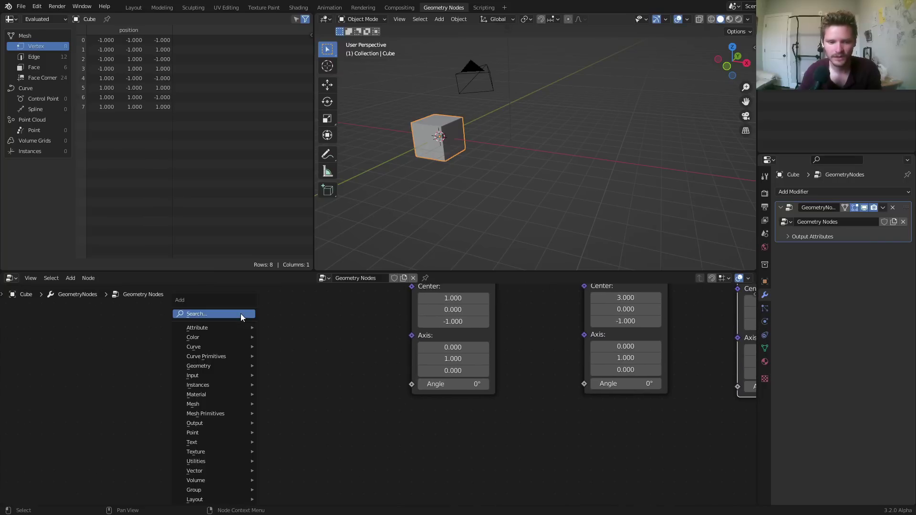
left_click(241, 314)
type("scene time")
key("Return")
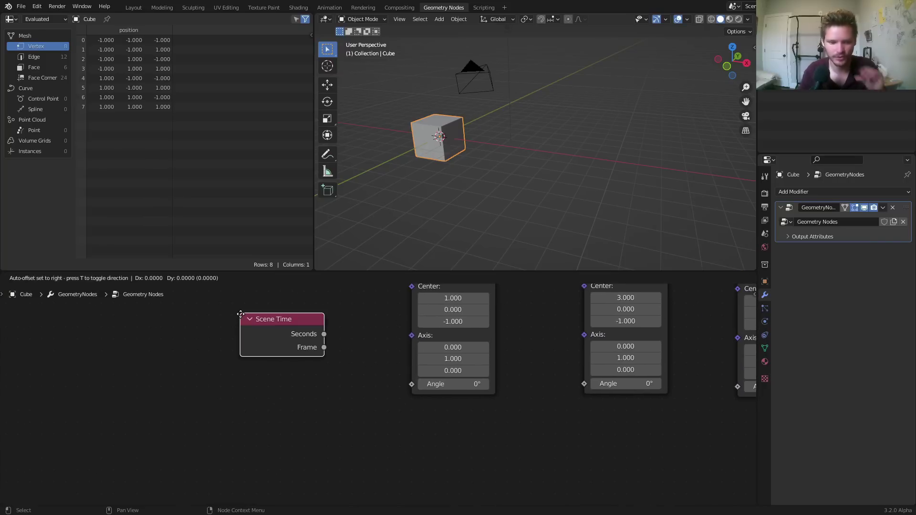
left_click(193, 380)
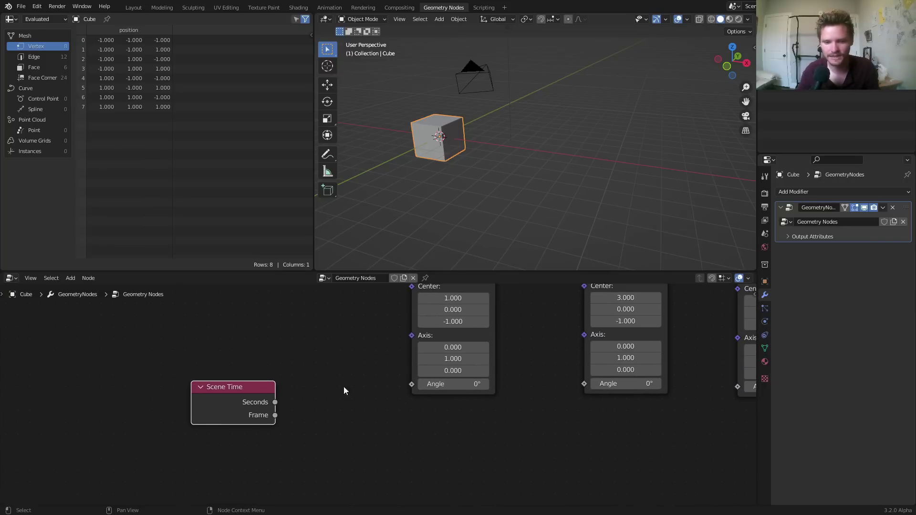
scroll(344, 386, "down", 2)
middle_click_drag(512, 365, 405, 402)
left_click(313, 324)
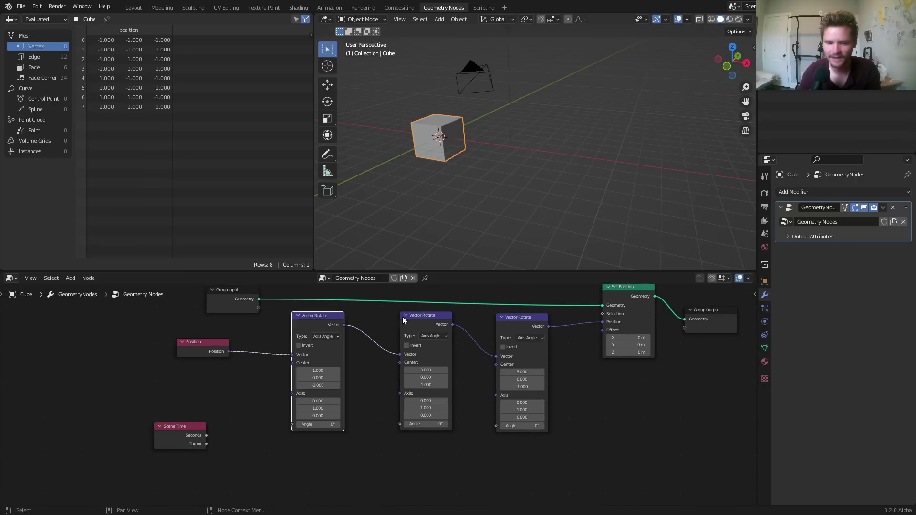
left_click(403, 317)
left_click(518, 329)
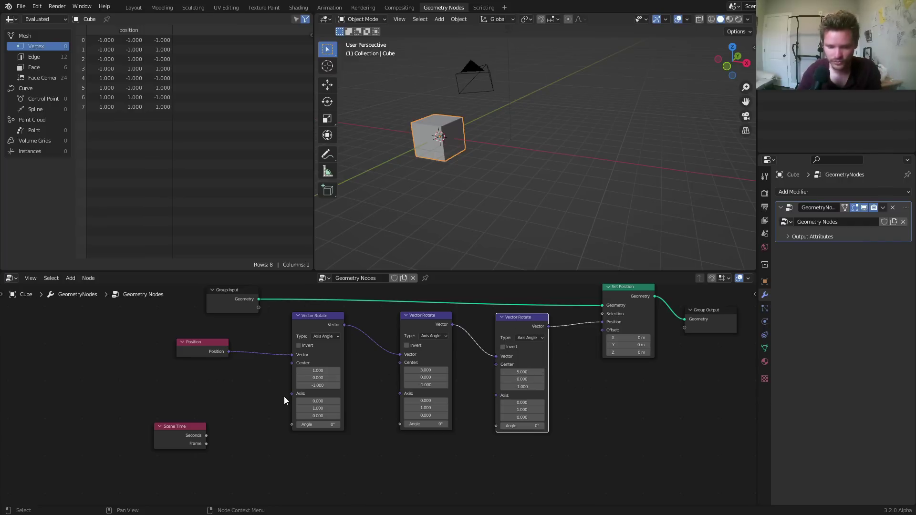
Step: Add a Map Range node fed by Scene Time's Seconds output, and move Scene Time farther away to make room
scroll(285, 396, "up", 2)
middle_click_drag(277, 436, 280, 407)
left_click(201, 412)
left_click_drag(201, 414, 166, 440)
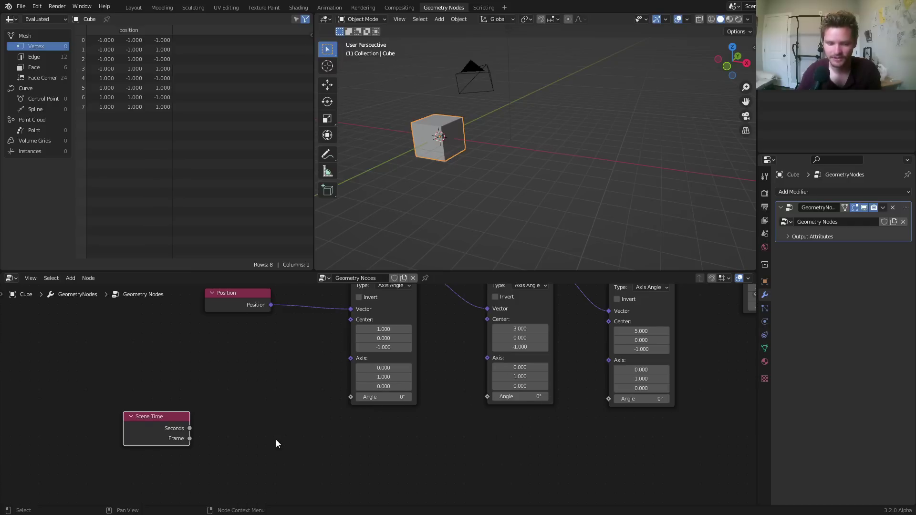
scroll(322, 374, "up", 3)
left_click_drag(257, 377, 334, 382)
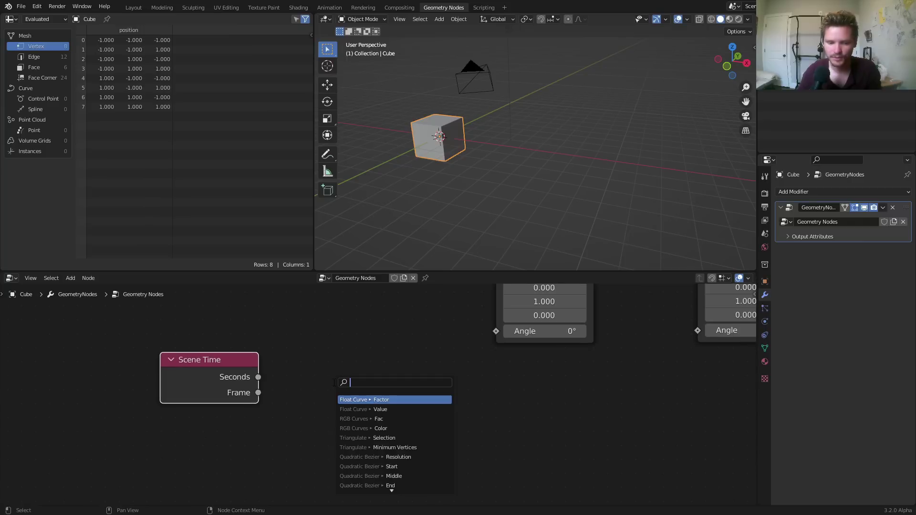
type("map ra")
key("Return")
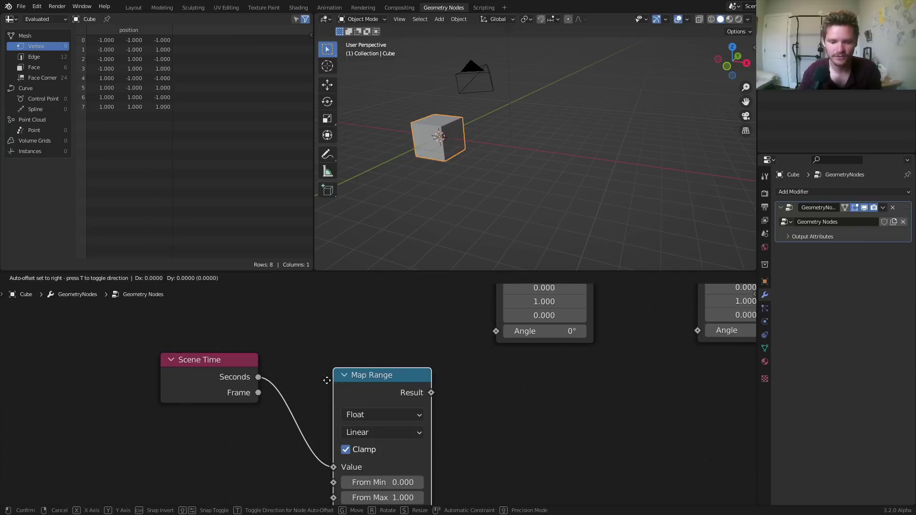
left_click(300, 322)
left_click(249, 379)
left_click_drag(258, 377, 143, 378)
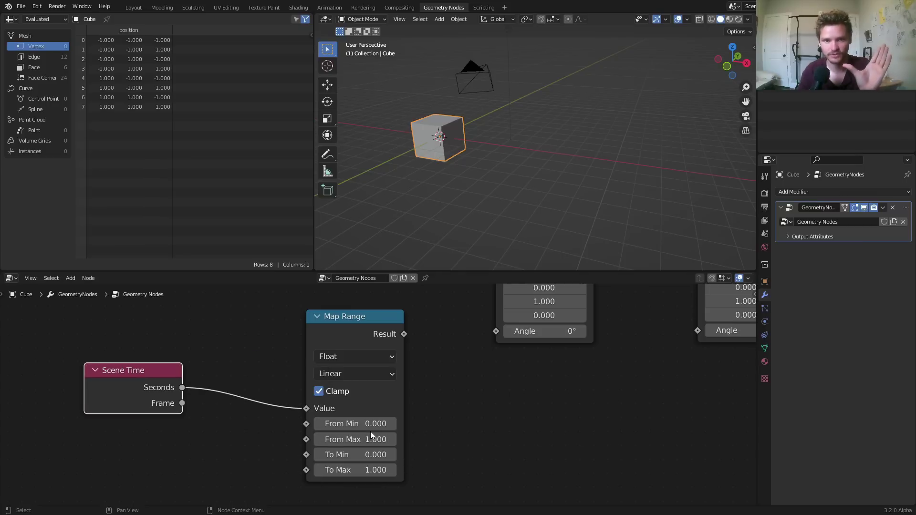
Step: Try driving the first Vector Rotate node's angle from Map Range with To Max at 90, and disconnect that link
left_click(364, 470)
type("90")
key("Return")
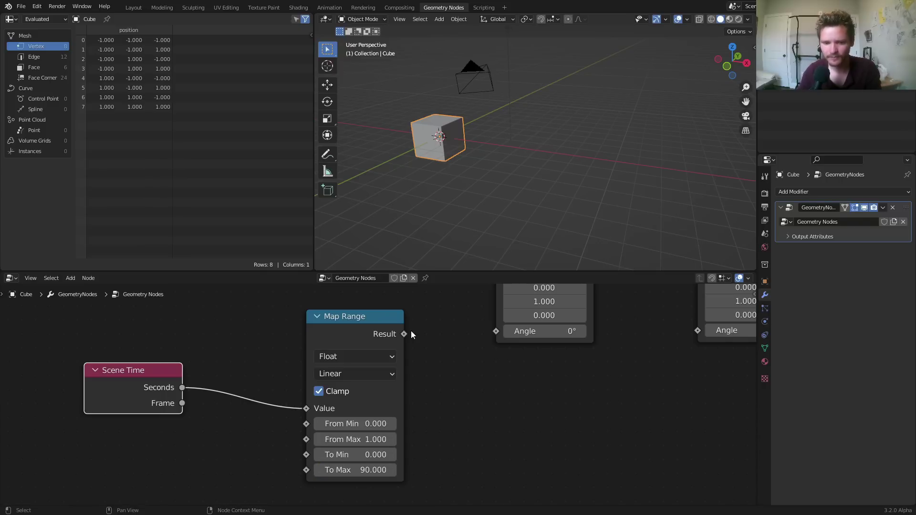
left_click_drag(404, 334, 506, 337)
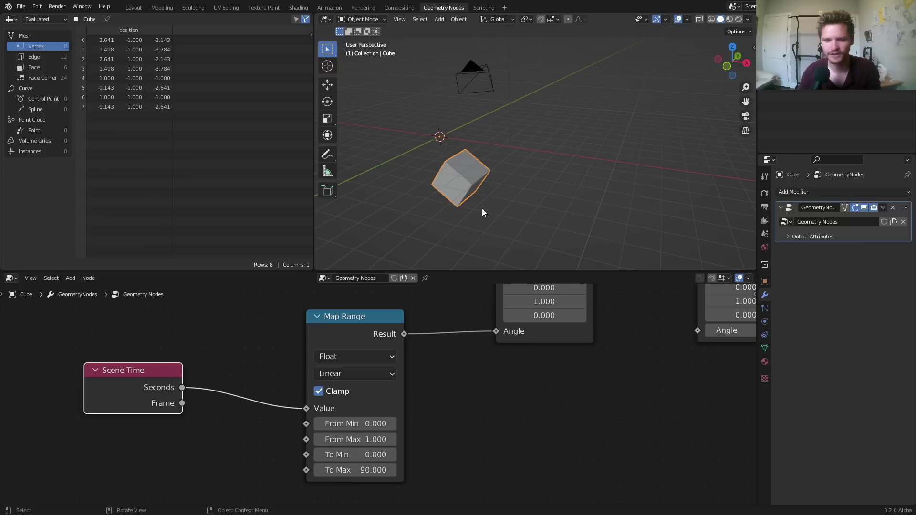
key("space")
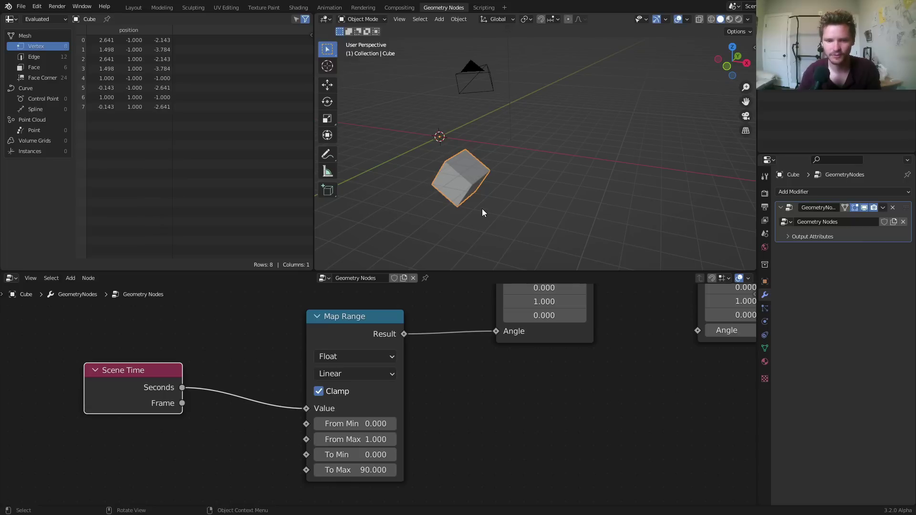
key("space")
key("shift+Left")
left_click_drag(497, 331, 492, 346)
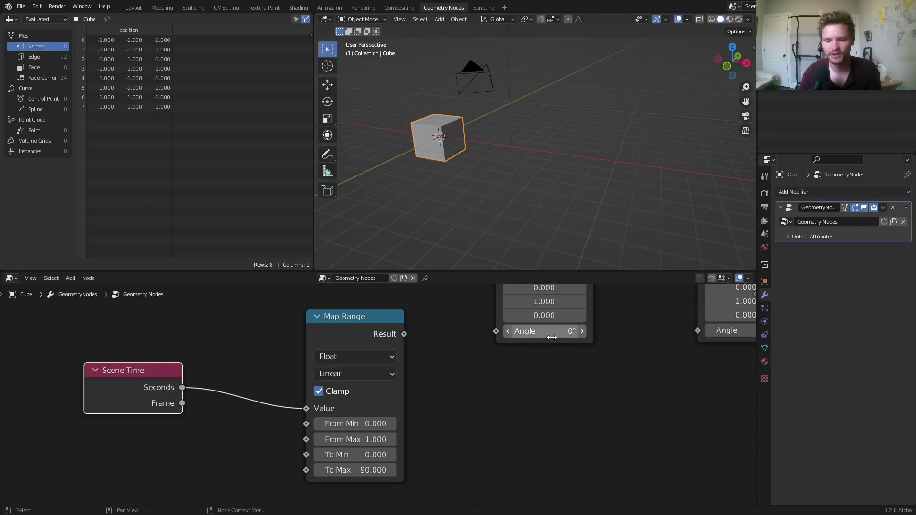
left_click_drag(557, 334, 607, 334)
key("Escape")
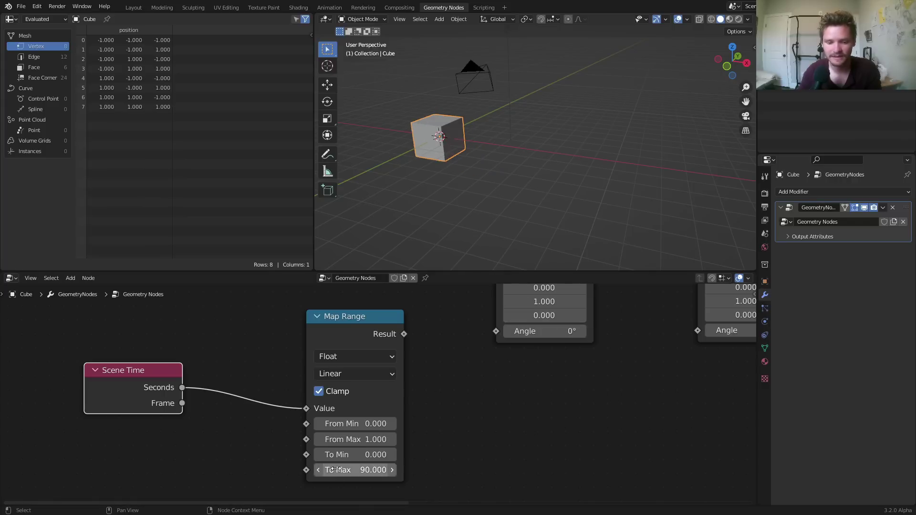
Step: Set Map Range's To Max to pi/2, connect its Result to the first Vector Rotate node's Angle, and play the animation
left_click(356, 470)
type("pi")
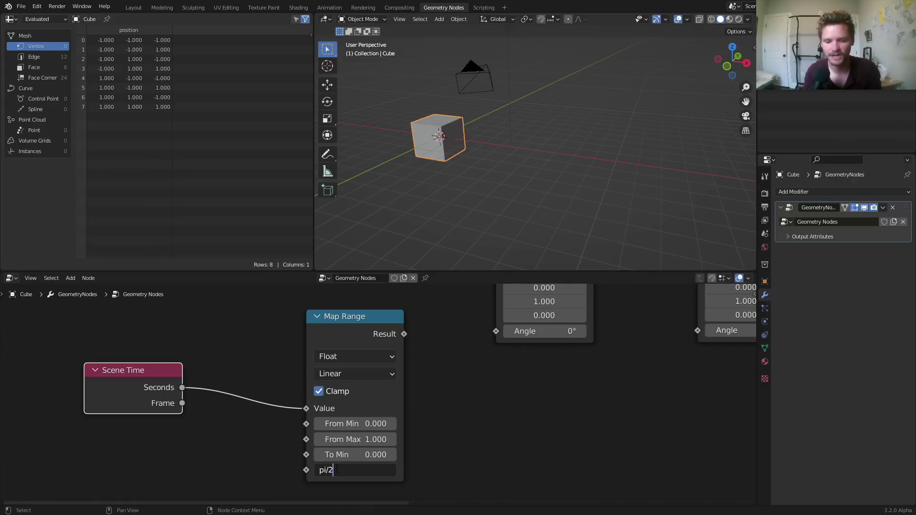
type("/2")
key("Return")
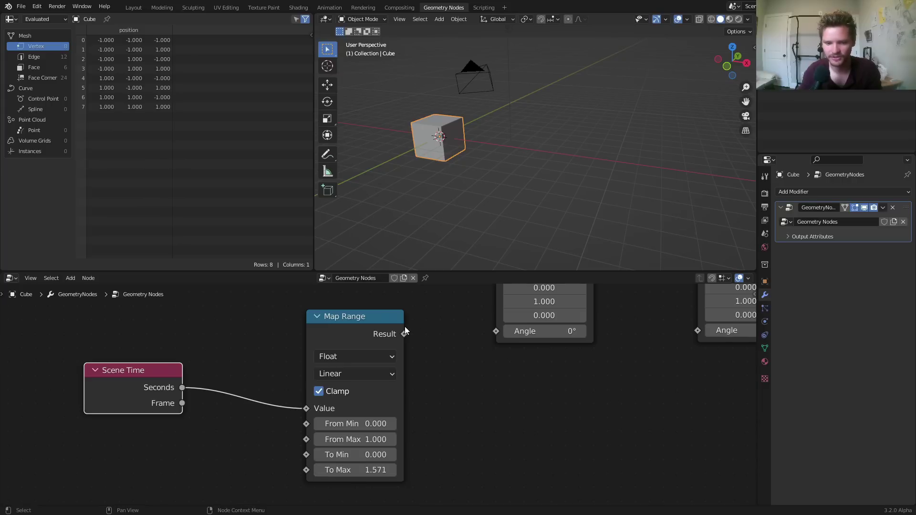
left_click_drag(402, 335, 496, 331)
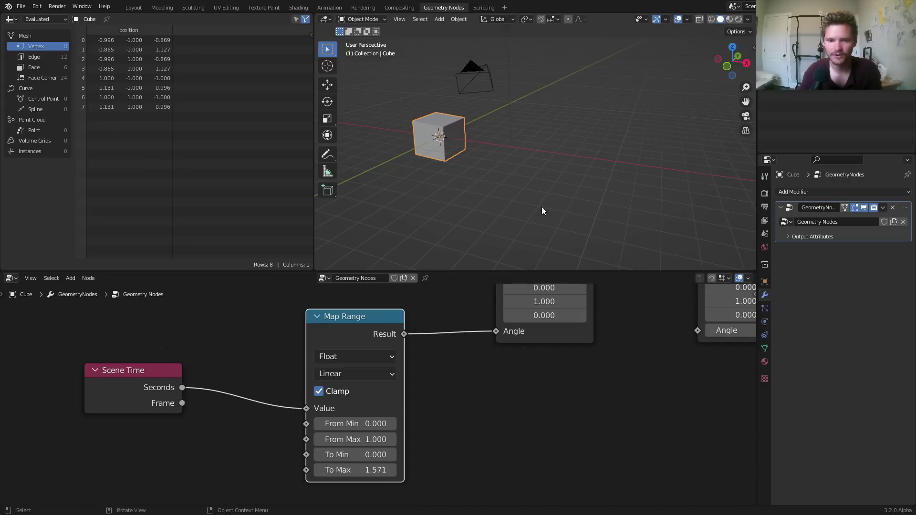
key("space")
key("space")
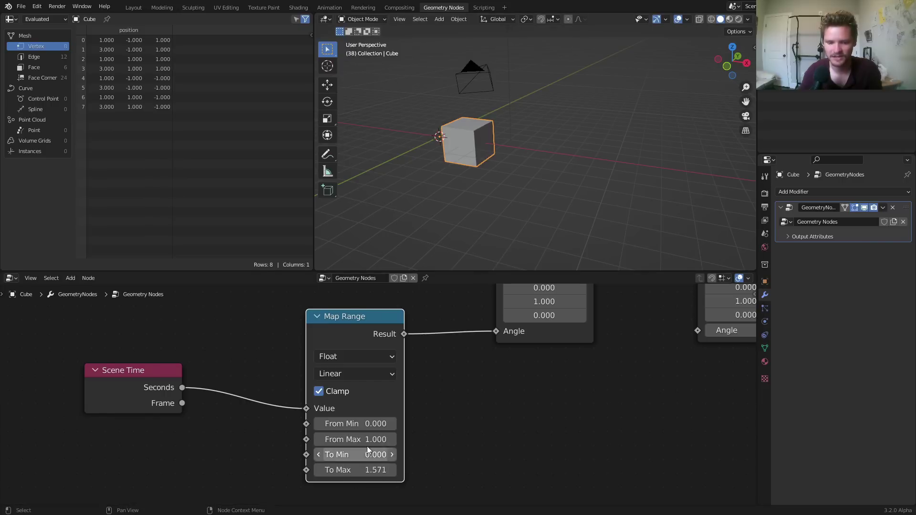
Step: Duplicate the Map Range node, feed the copy from Scene Time's Seconds, and set its From Min to 1 and From Max to 2
scroll(411, 399, "down", 2)
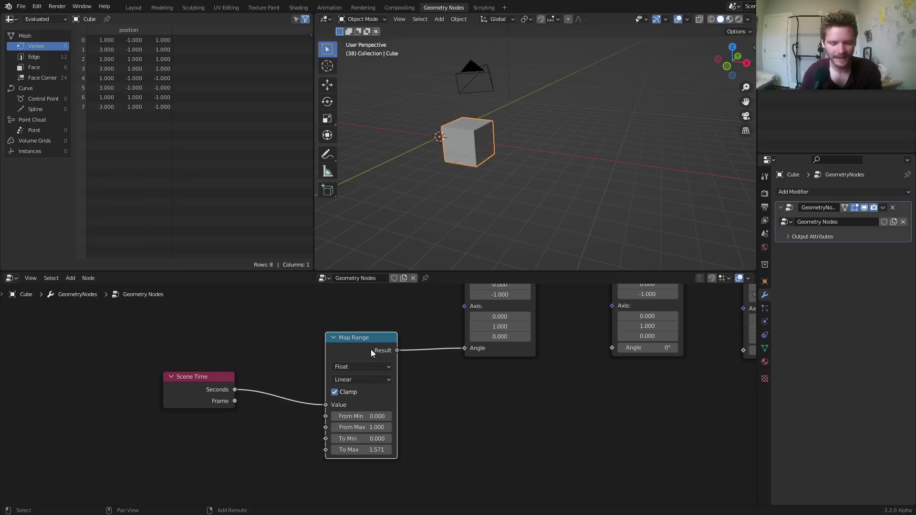
key("shift+d")
left_click(483, 380)
left_click_drag(234, 390, 464, 411)
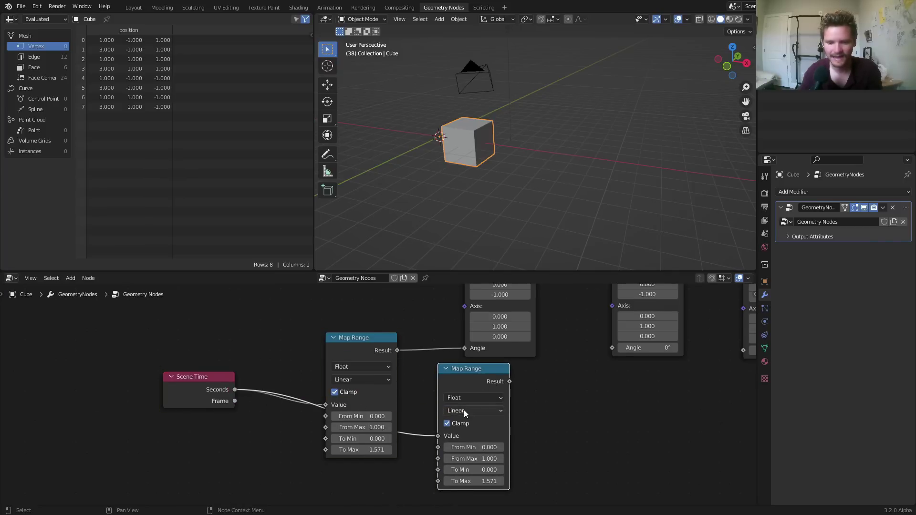
middle_click_drag(464, 410, 391, 376)
left_click_drag(406, 411, 467, 433)
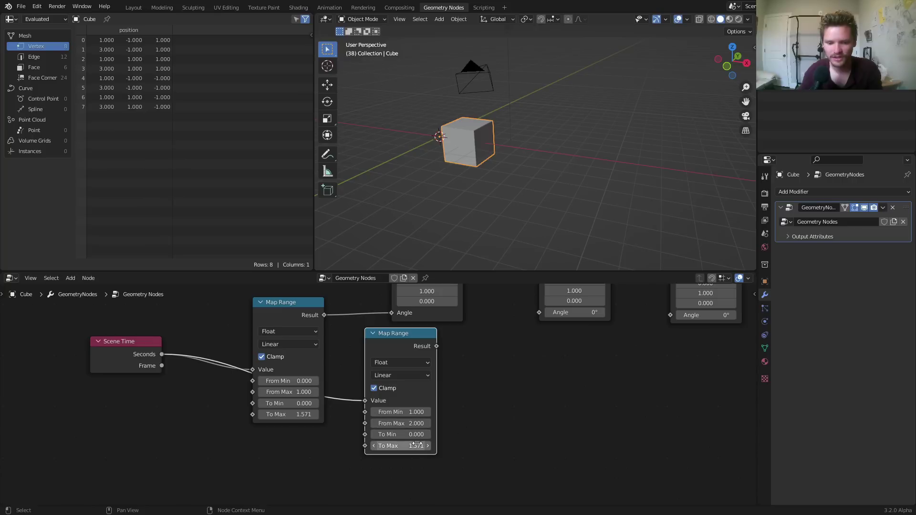
Step: Connect the second Map Range's Result to the second Vector Rotate node's Angle, and play the animation
left_click_drag(437, 346, 534, 318)
key("space")
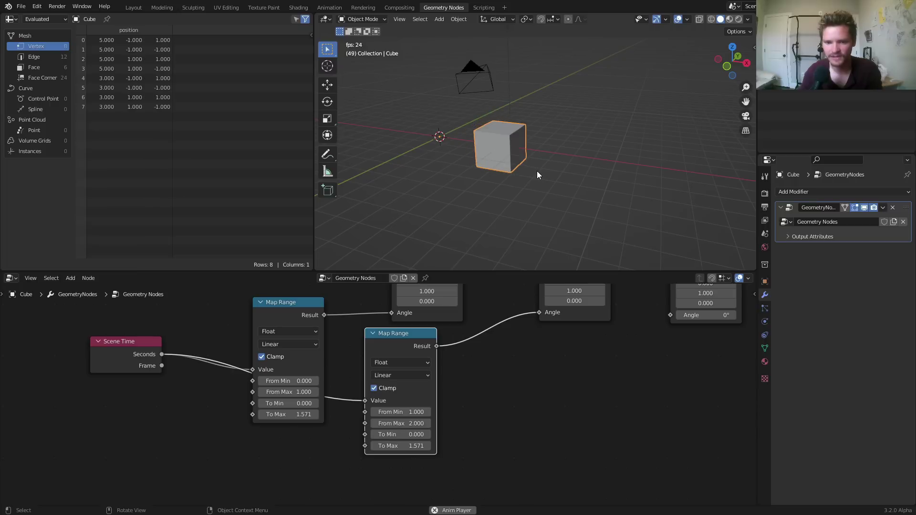
key("space")
Step: Duplicate the second Map Range node, feed the copy from Scene Time's Seconds, and set From Min to 2 and From Max to 3
key("shift+d")
left_click(546, 358)
right_click_drag(184, 366, 509, 396, "alt")
left_click_drag(547, 435, 640, 405)
middle_click_drag(641, 405, 550, 435)
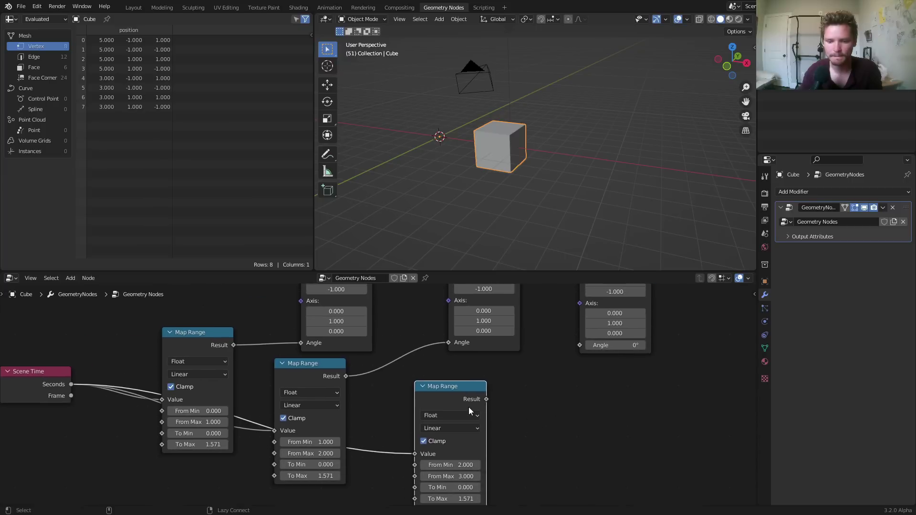
Step: Connect the third Map Range's Result to the third Vector Rotate node's Angle, play the animation, and return to the first frame
left_click_drag(486, 399, 618, 357)
key("space")
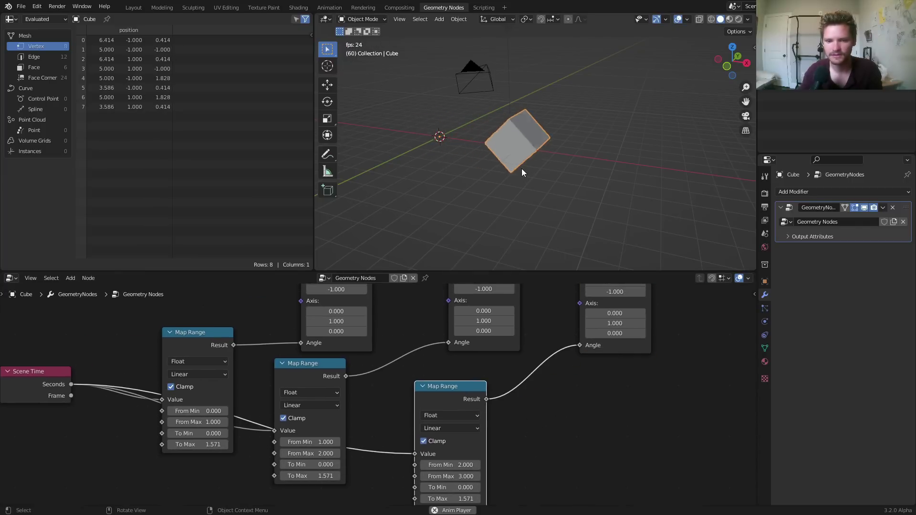
key("space")
key("shift+Left")
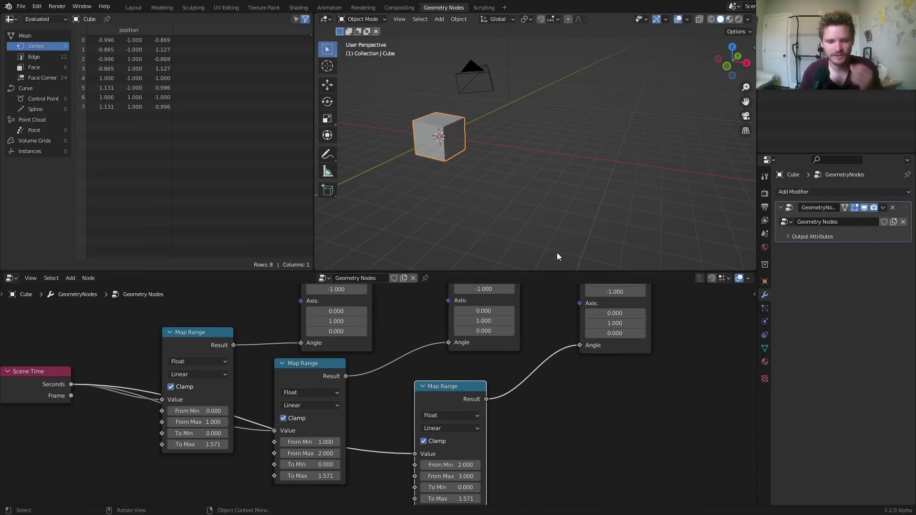
Step: Insert a duplicate of the third Vector Rotate node before Set Position and set its Center X to 7
scroll(580, 420, "down", 3)
key("Home")
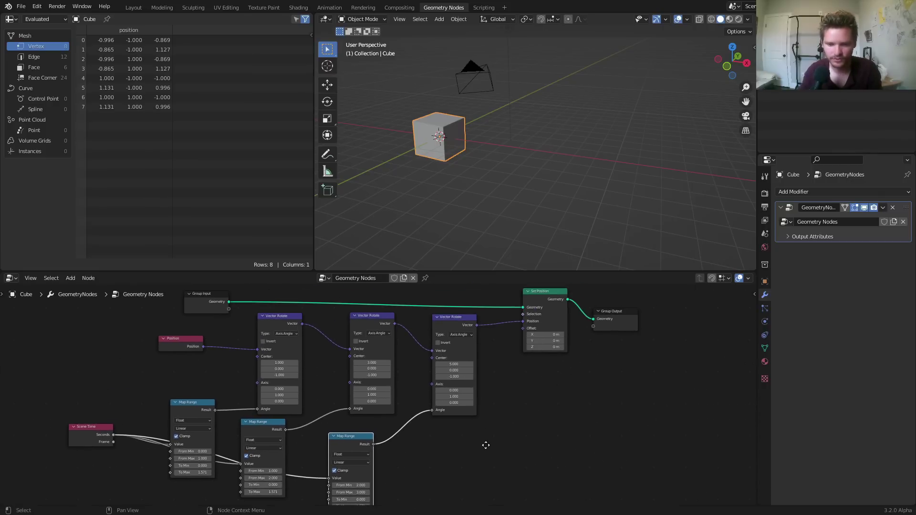
left_click(451, 323)
scroll(477, 336, "up", 2)
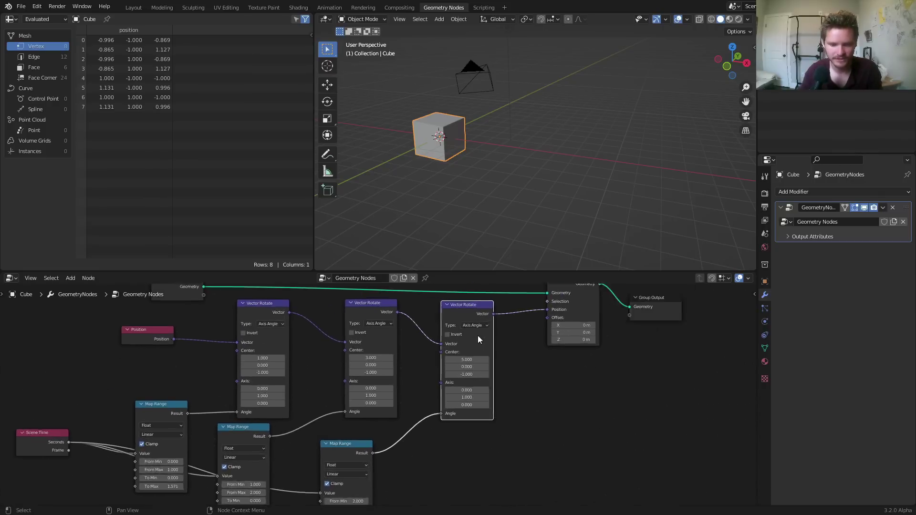
key("shift+d")
left_click(485, 365)
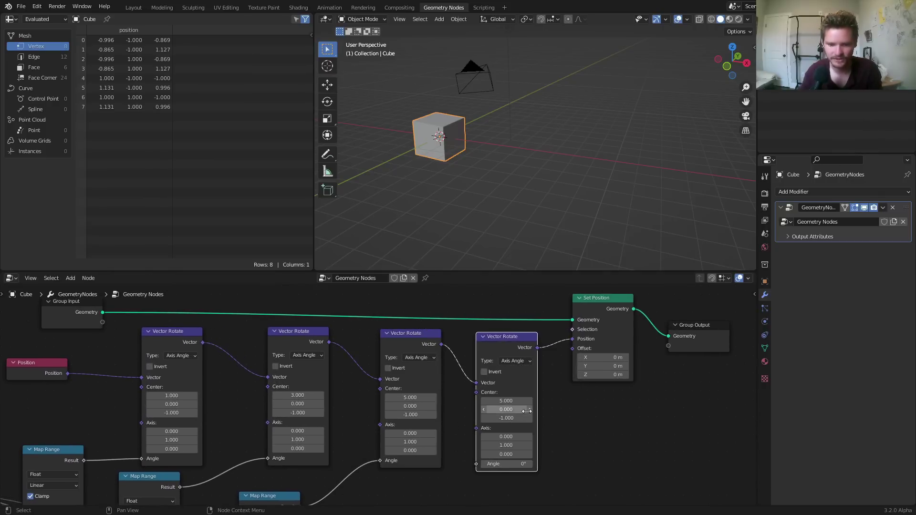
scroll(477, 391, "up", 1)
left_click(536, 402)
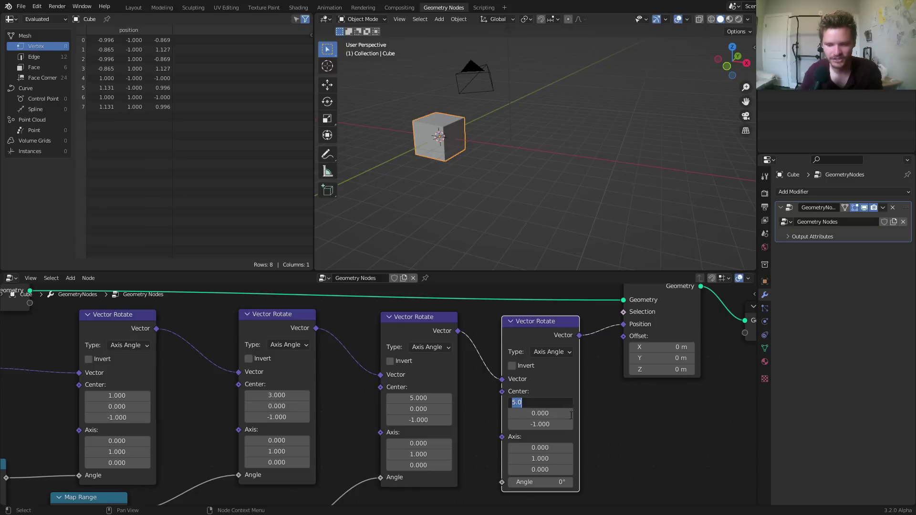
type("7")
key("Return")
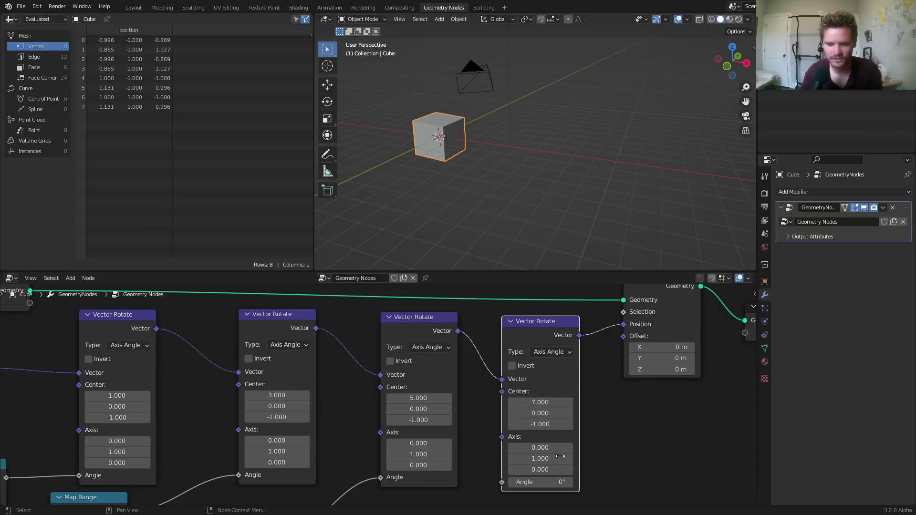
Step: Duplicate the third Map Range node, feed the copy from Scene Time's Seconds, and set From Min to 3 and From Max to 4
scroll(388, 408, "down", 5, "shift")
key("shift+d")
left_click(385, 425)
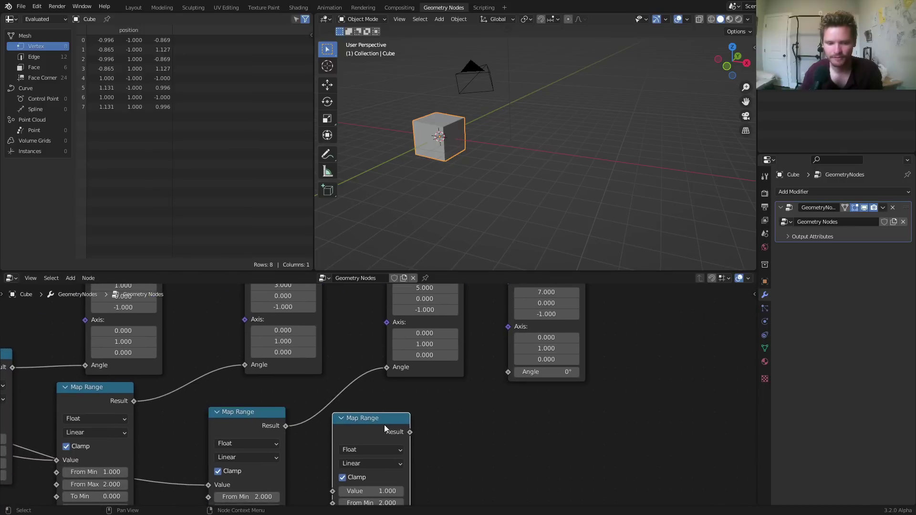
scroll(382, 415, "down", 3)
right_click_drag(64, 399, 380, 436, "alt")
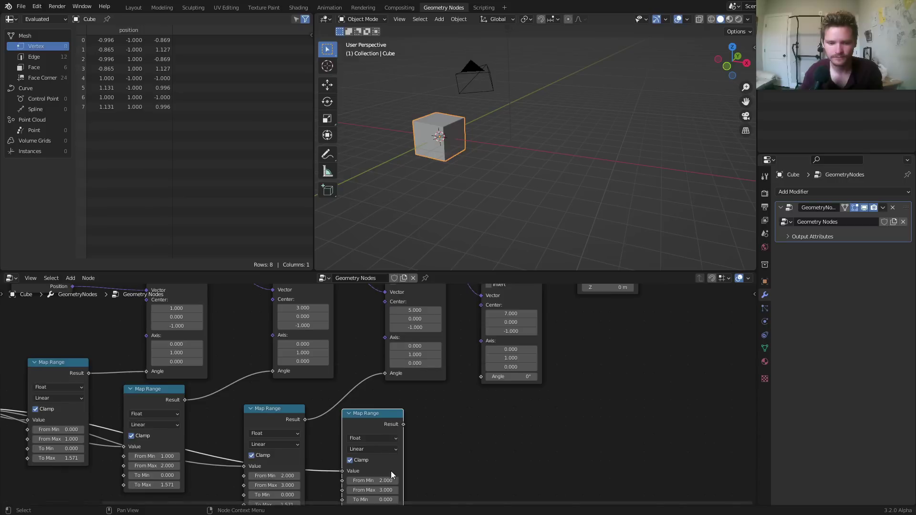
scroll(391, 471, "up", 1)
double_click(377, 459)
type("3")
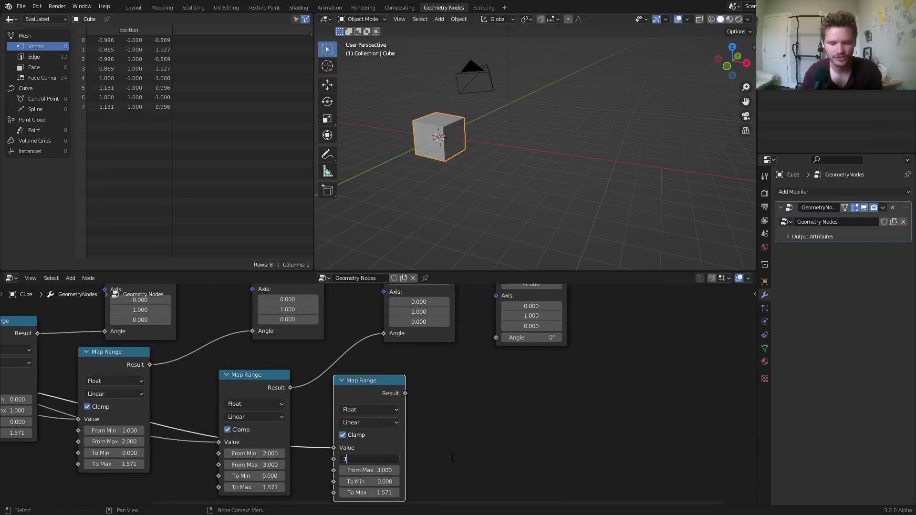
key("Tab")
type("4")
key("Return")
Step: Connect the fourth Map Range's Result to the fourth Vector Rotate node's Angle, play the animation, and return to the first frame
left_click_drag(405, 393, 495, 339)
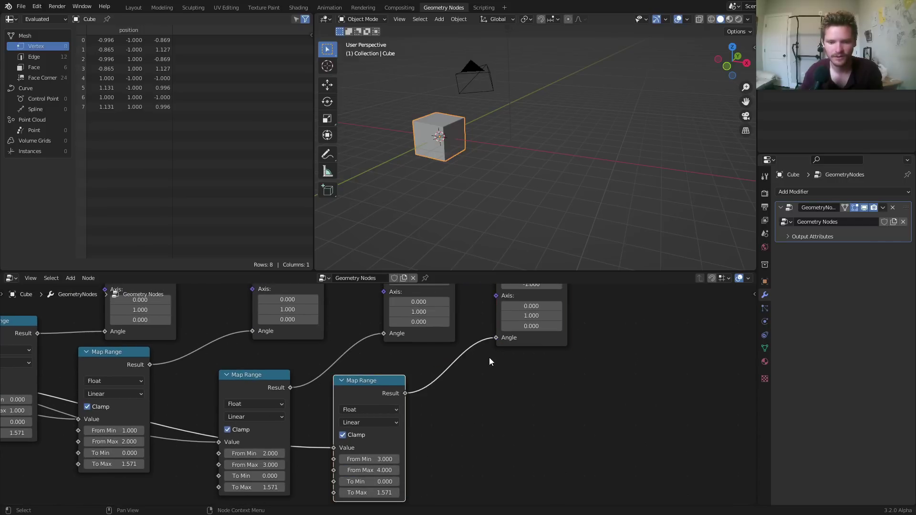
key("space")
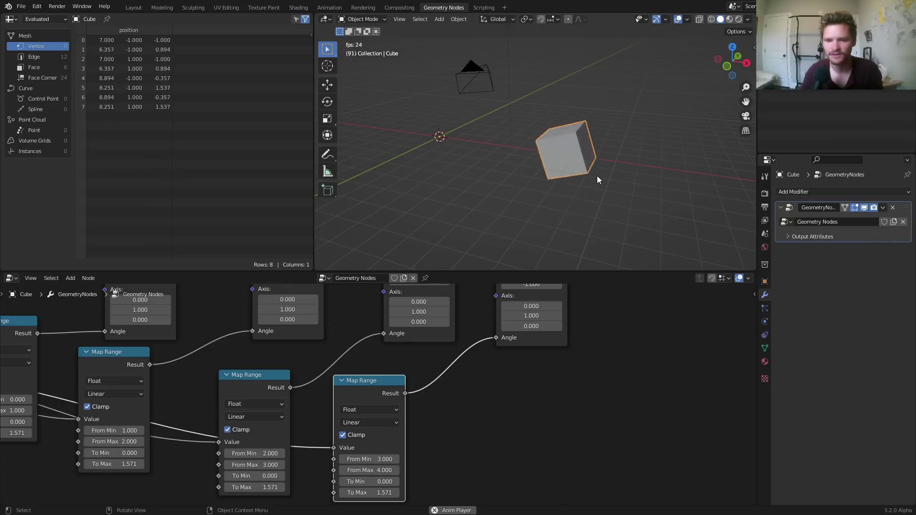
key("space")
key("shift+Left")
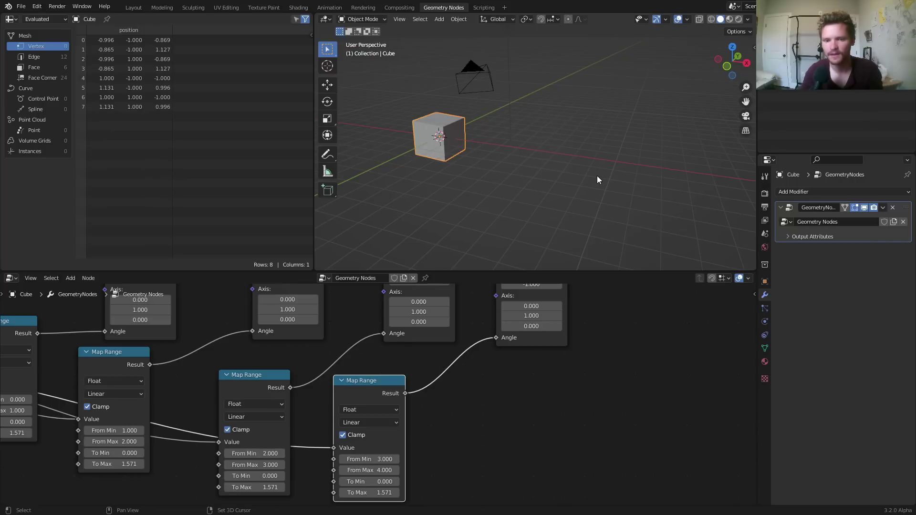
Step: Delete all Vector Rotate, Map Range and Scene Time nodes, and link the Position node directly to Set Position's Position input
key("Home")
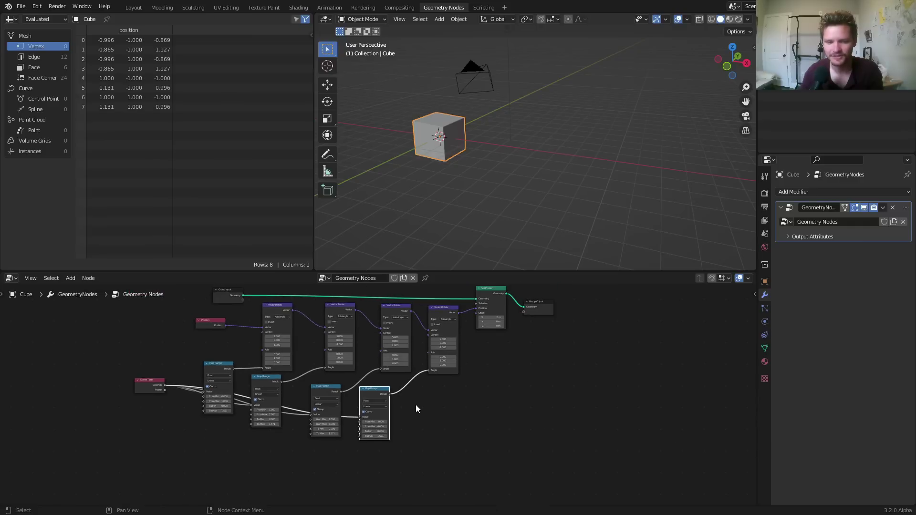
left_click_drag(449, 440, 292, 330)
key("x")
key("Home")
right_click_drag(234, 385, 539, 350, "alt")
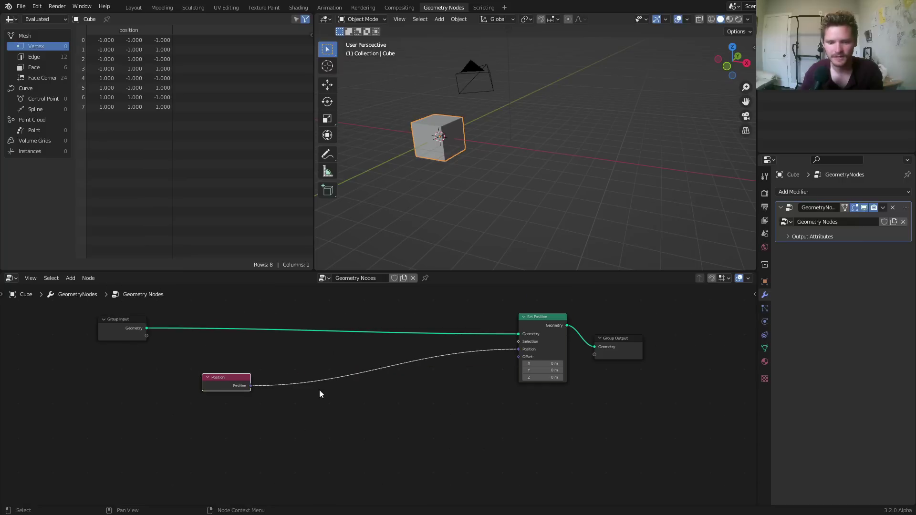
left_click_drag(235, 383, 367, 383)
scroll(396, 380, "up", 2)
scroll(507, 347, "up", 3)
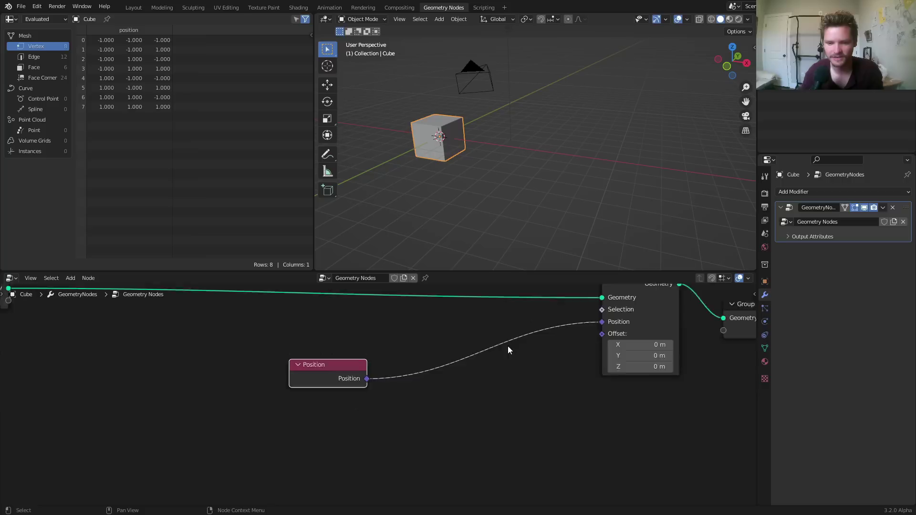
left_click_drag(273, 424, 143, 435)
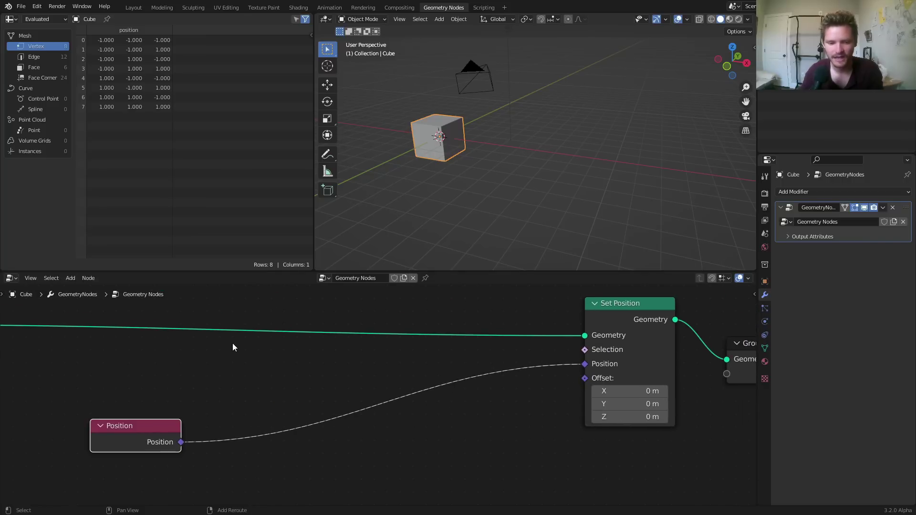
Step: Add a single Vector Rotate node on the link between the Position node and Set Position
key("shift+a")
left_click(210, 317)
type("ve")
key("Down")
key("Down")
key("Down")
key("Down")
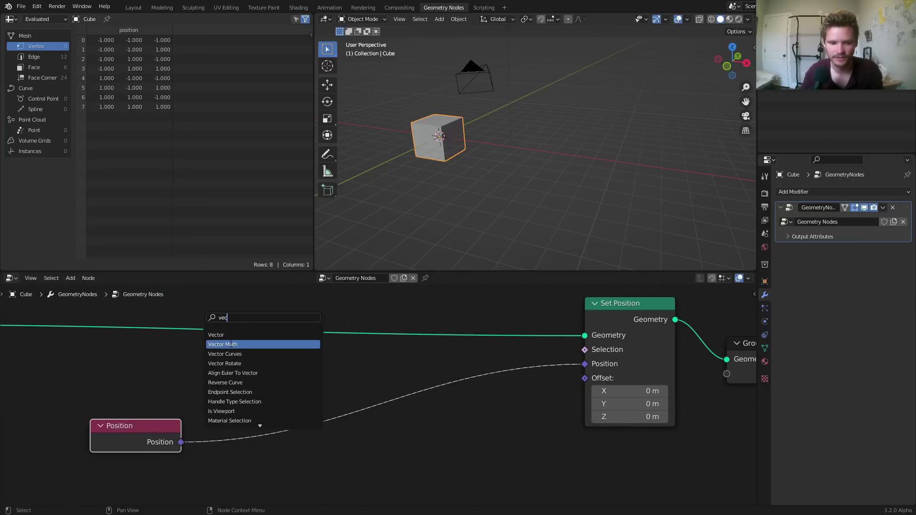
key("Return")
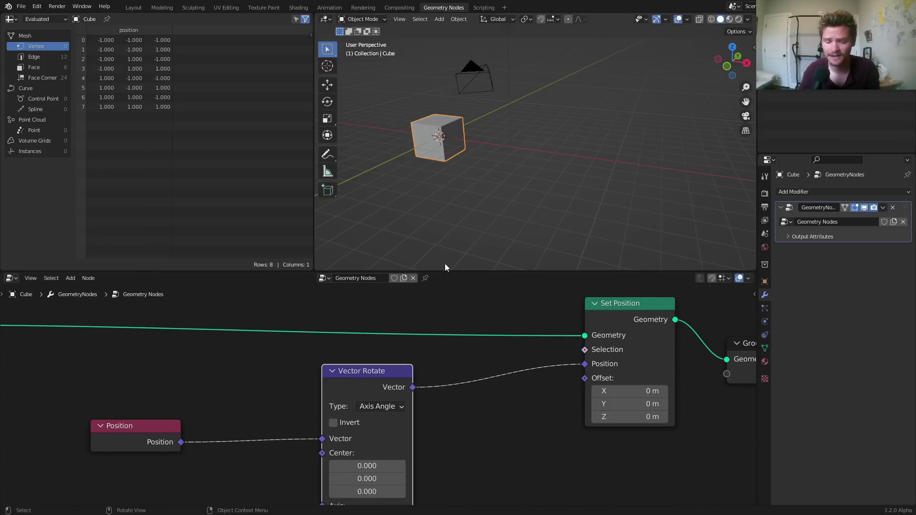
scroll(420, 401, "down", 1)
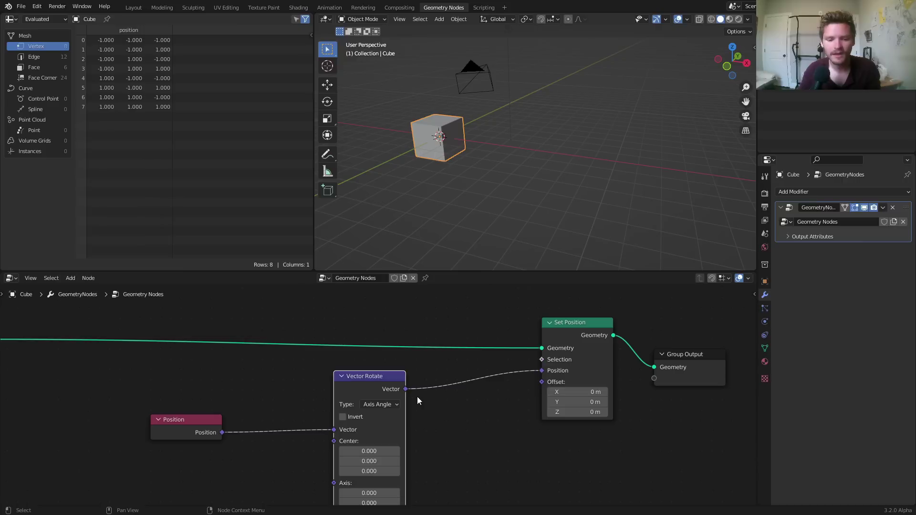
middle_click_drag(415, 399, 434, 340)
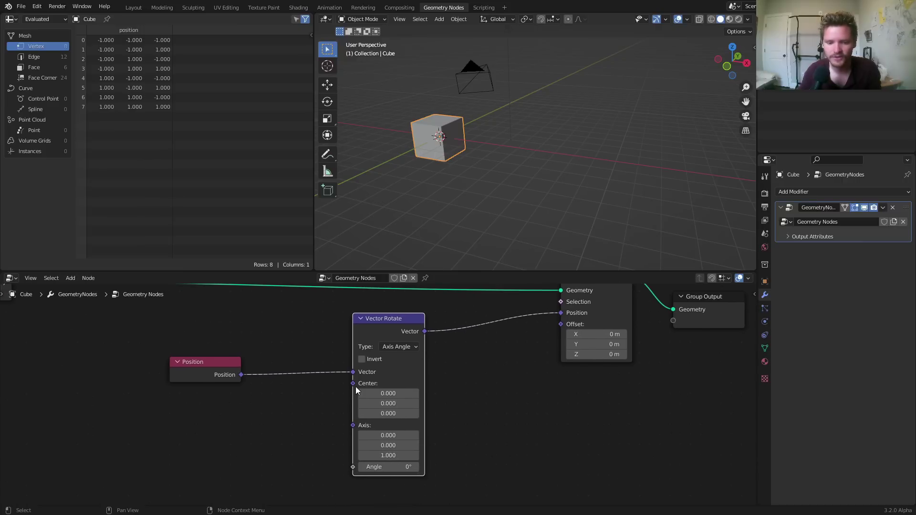
Step: Feed the Vector Rotate node's Center from a new Combine XYZ node and set its Z to -1
left_click_drag(356, 387, 292, 398)
type("combine")
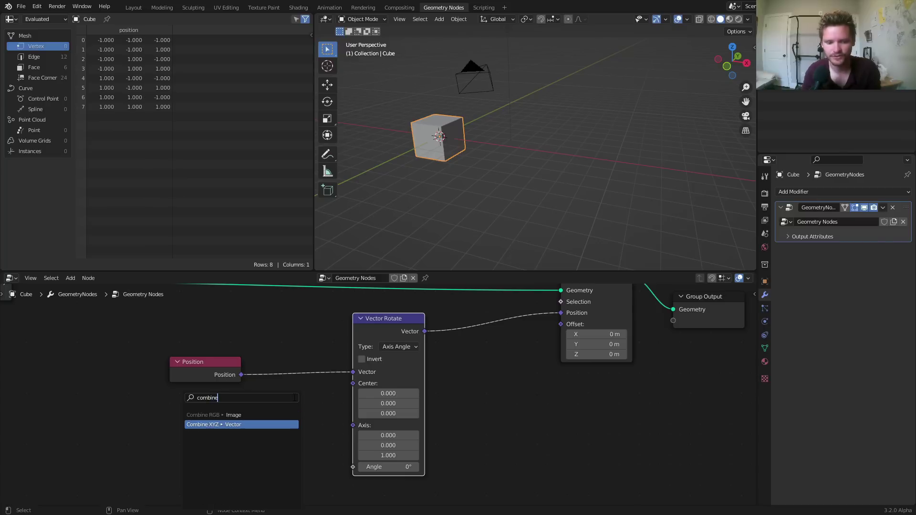
left_click(215, 424)
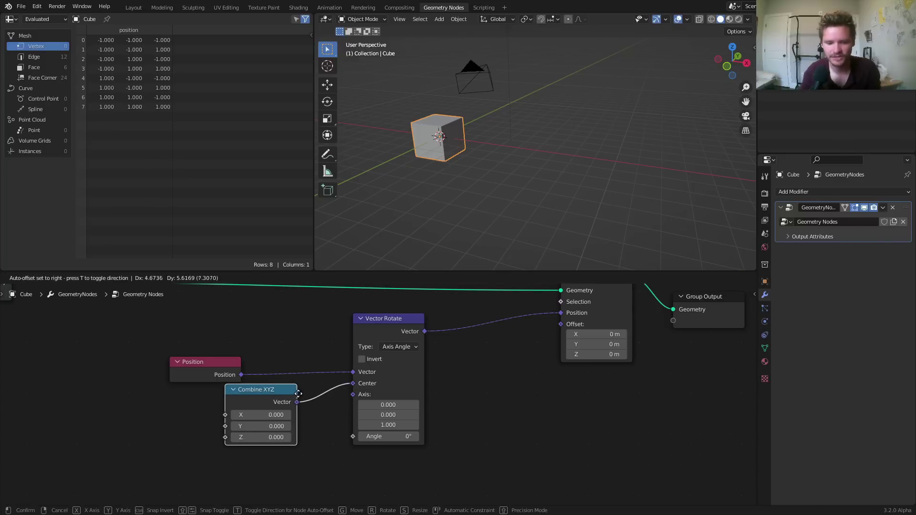
left_click(316, 406)
left_click(299, 445)
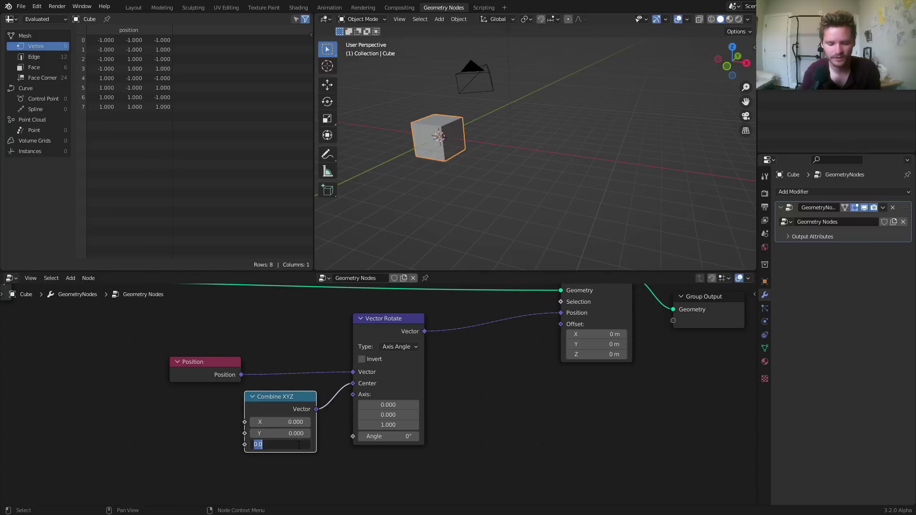
type("-1")
key("Return")
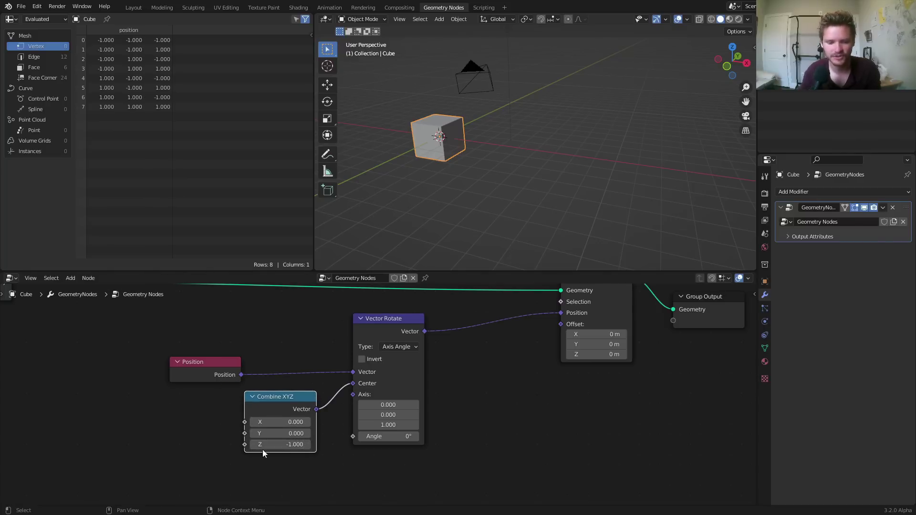
left_click(280, 420)
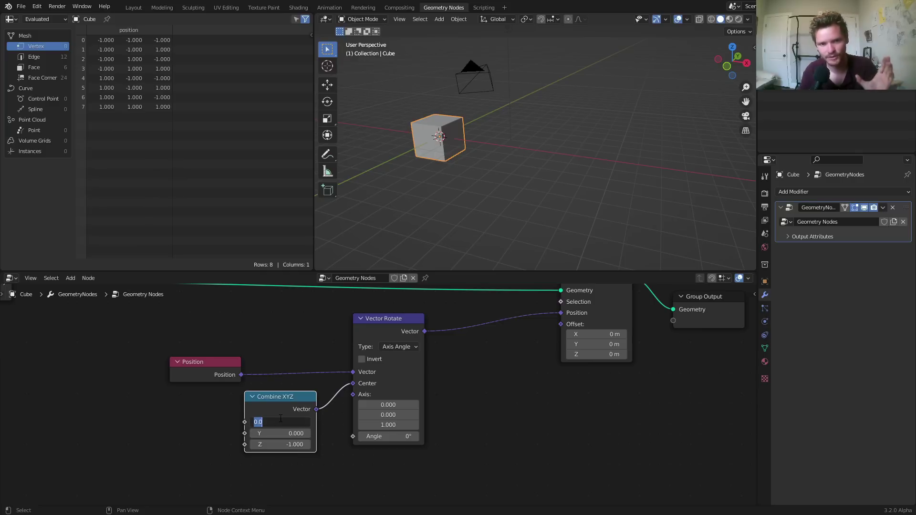
key("Return")
Step: Move the Position node clear of Combine XYZ and drive Combine XYZ's X from the Seconds output of a new Scene Time node
middle_click_drag(265, 442, 291, 442)
left_click_drag(222, 377, 206, 365)
middle_click_drag(301, 442, 383, 427)
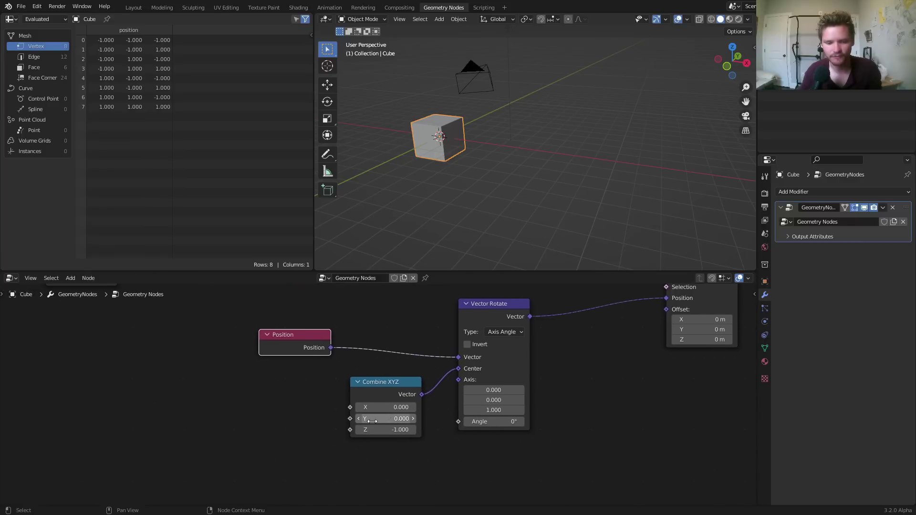
left_click_drag(352, 407, 228, 395)
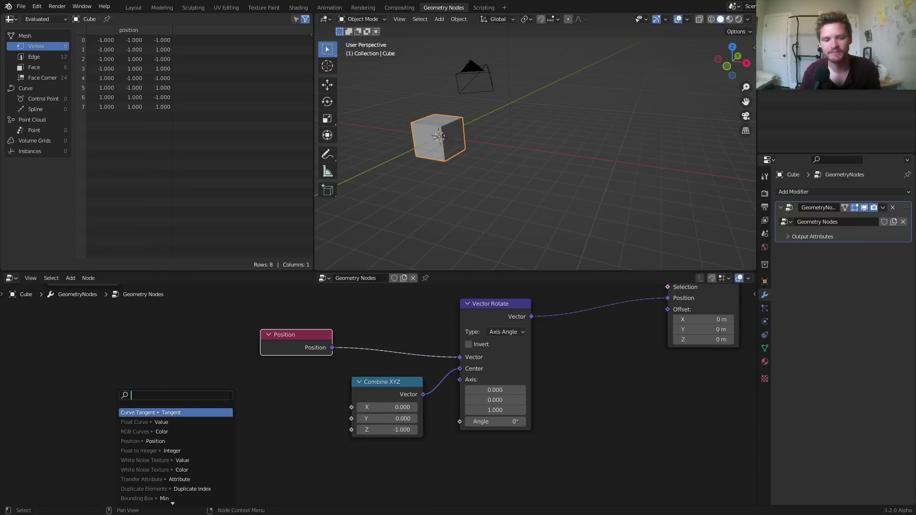
type("seconds")
key("Return")
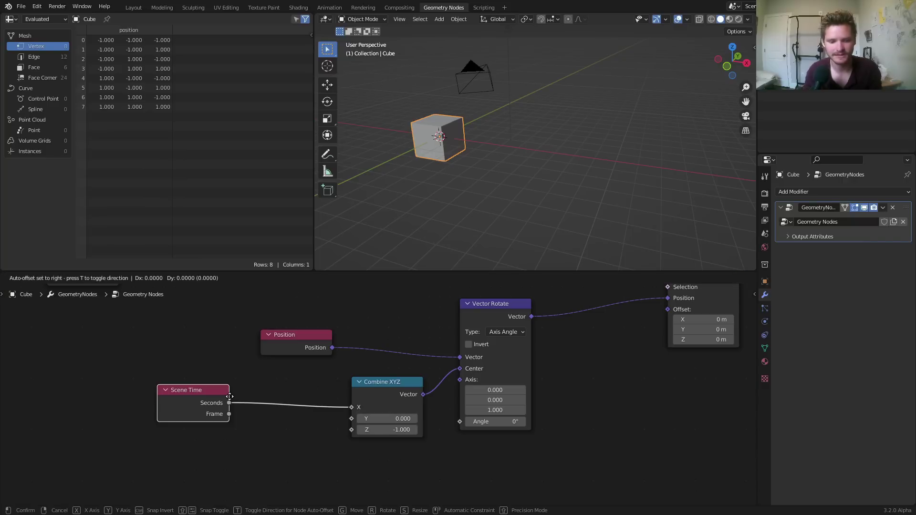
left_click(126, 395)
middle_click_drag(163, 384, 215, 366)
key("shift+a")
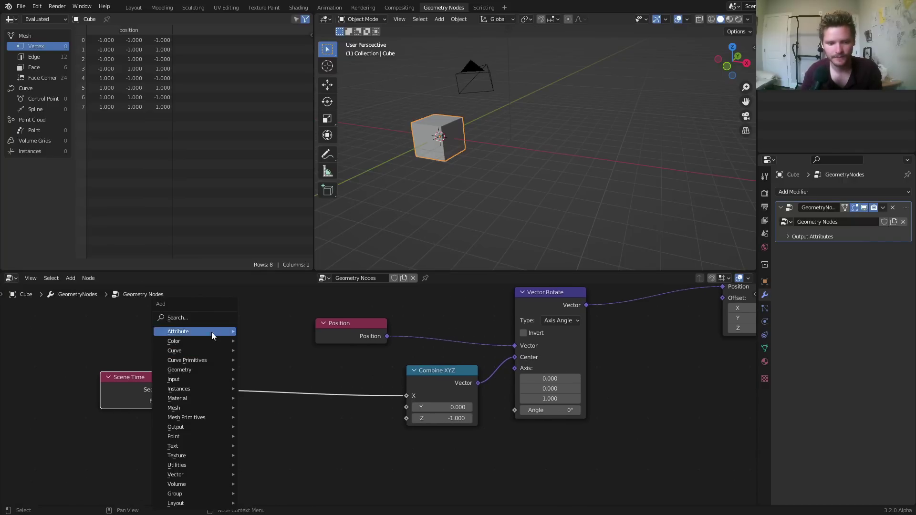
key("Escape")
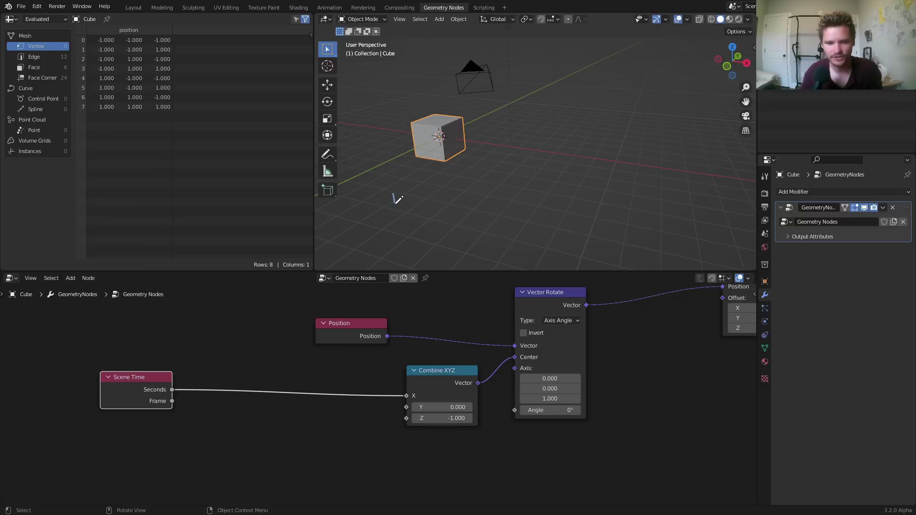
mouse_move(422, 204)
left_mouse_down()
mouse_move(416, 186)
mouse_move(437, 206)
mouse_move(451, 189)
left_mouse_up()
key("ctrl+z")
key("ctrl+z")
key("ctrl+z")
key("ctrl+z")
Step: Insert a Math node between Scene Time's Seconds and Combine XYZ's X, and set its operation to Floor
scroll(256, 376, "up", 2)
key("shift+a")
left_click(175, 317)
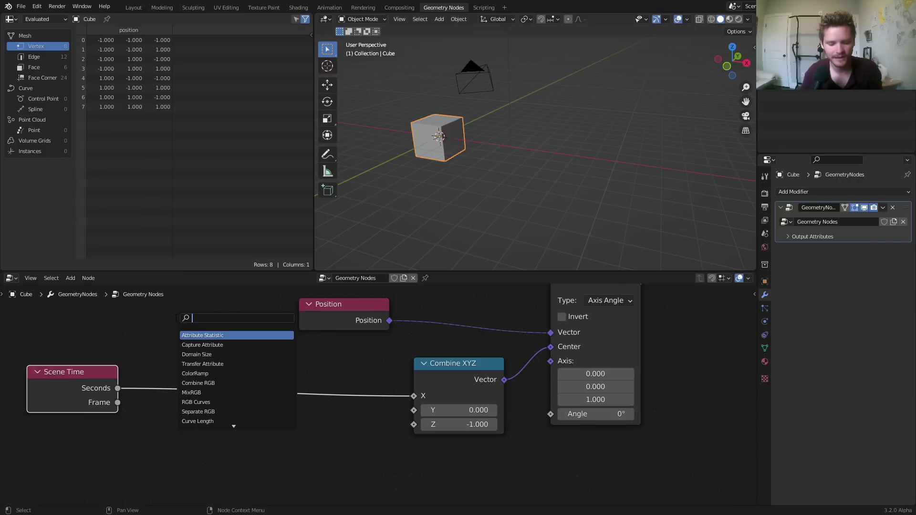
type("math")
key("Return")
left_click(201, 382)
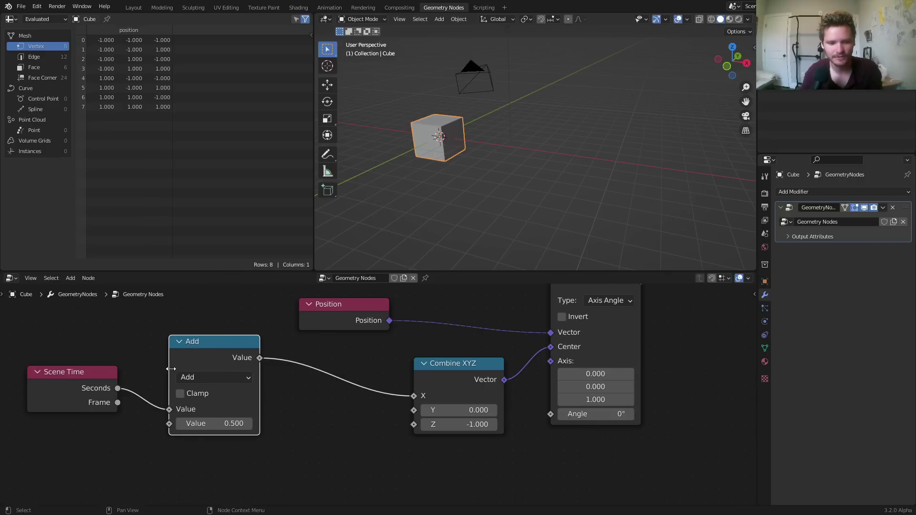
left_click(201, 378)
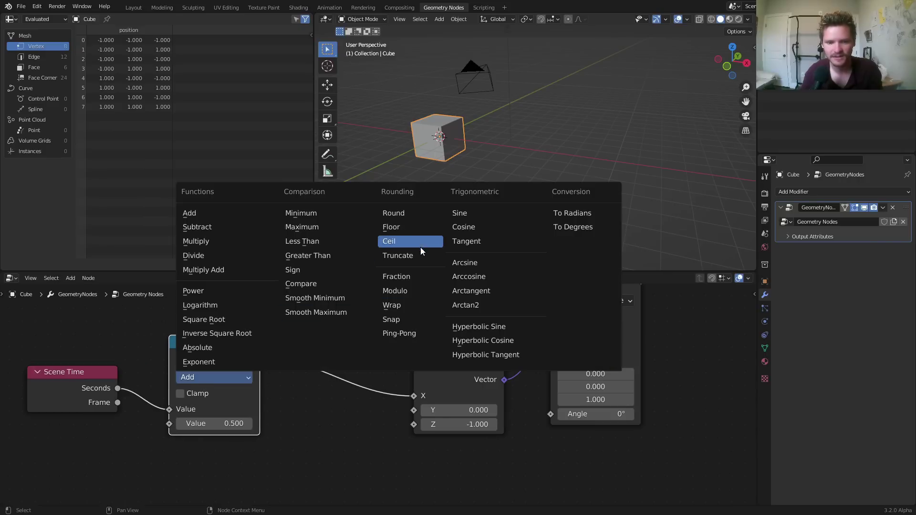
left_click(397, 229)
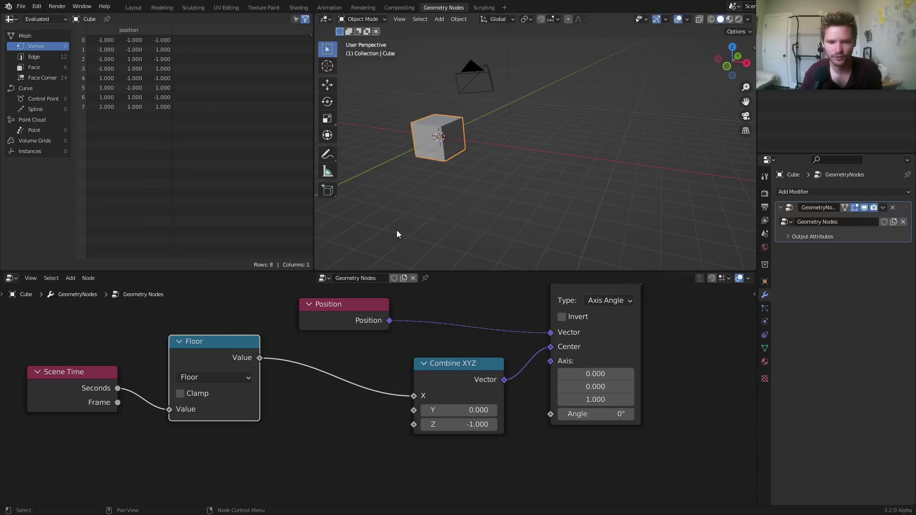
Step: Shift the Floor node toward Scene Time and insert a Multiply node with value 2 between Floor and Combine XYZ's X
middle_click_drag(150, 413, 248, 418)
left_click(170, 377, "shift")
left_click_drag(306, 348, 161, 360)
left_click(269, 422)
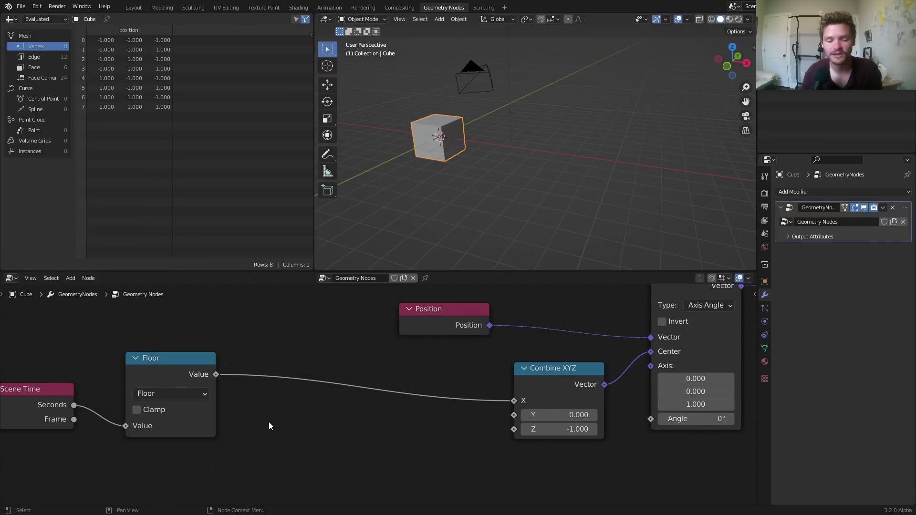
left_click(183, 365)
key("shift+d")
left_click(301, 388)
left_click(301, 388)
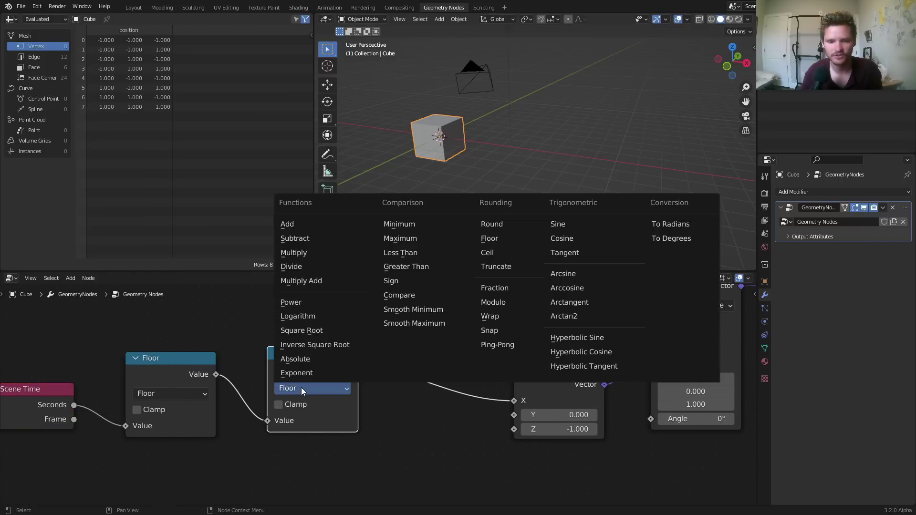
left_click(292, 256)
double_click(323, 439)
type("2")
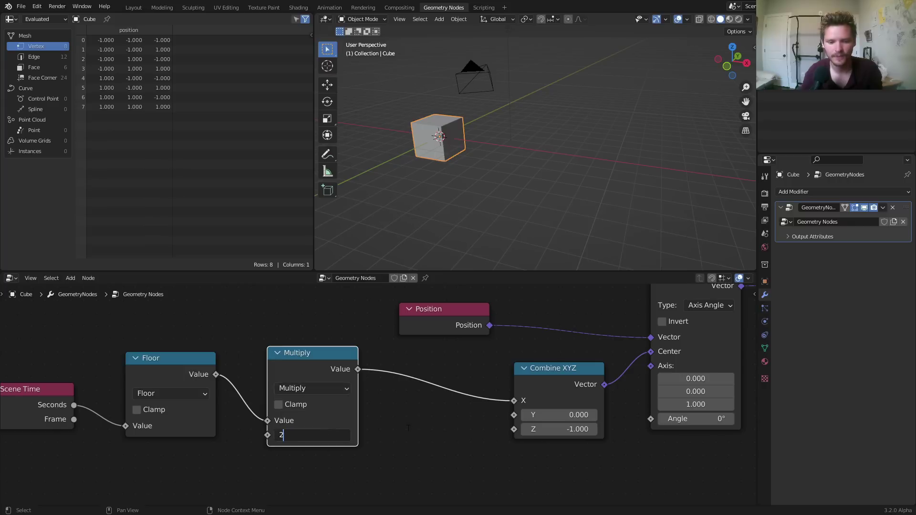
key("Return")
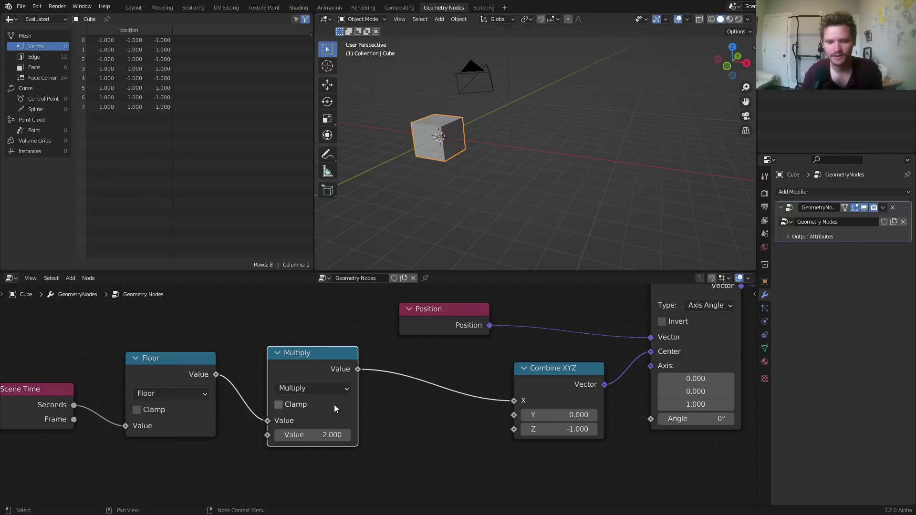
Step: Sketch temporary annotation strokes in the empty space below the cube in the viewport
left_click_drag(379, 217, 376, 228)
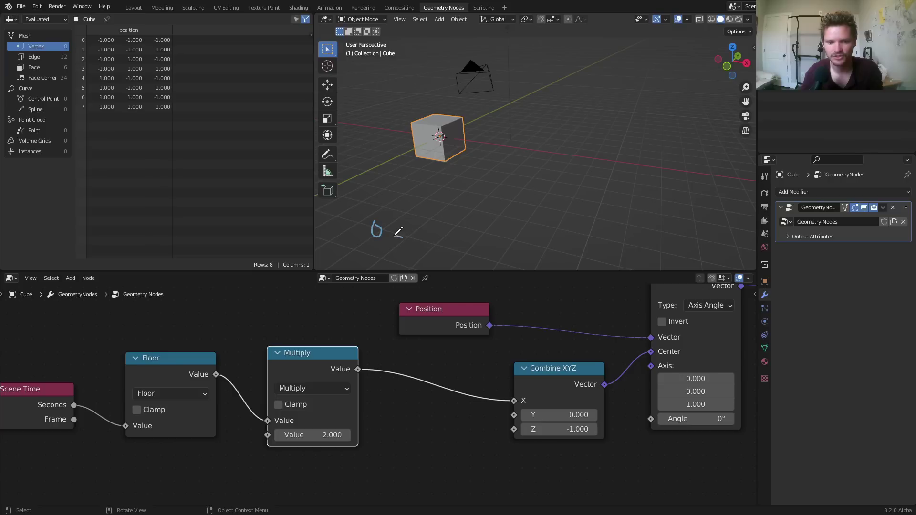
mouse_move(396, 227)
left_mouse_down()
mouse_move(405, 236)
mouse_move(420, 229)
mouse_move(392, 226)
mouse_move(355, 238)
left_mouse_up()
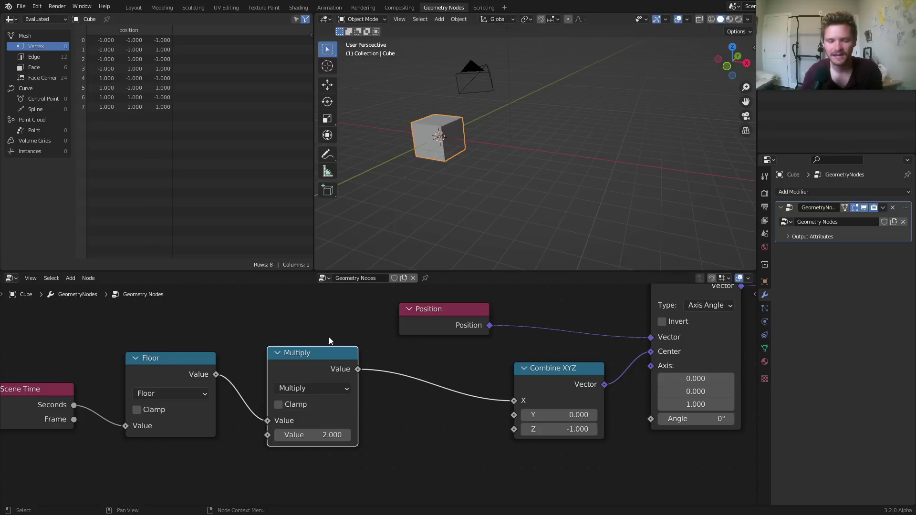
Step: Duplicate the Multiply node onto its link to Combine XYZ, change the copy to Add, and set its value to 1
key("shift+d")
left_click(417, 381)
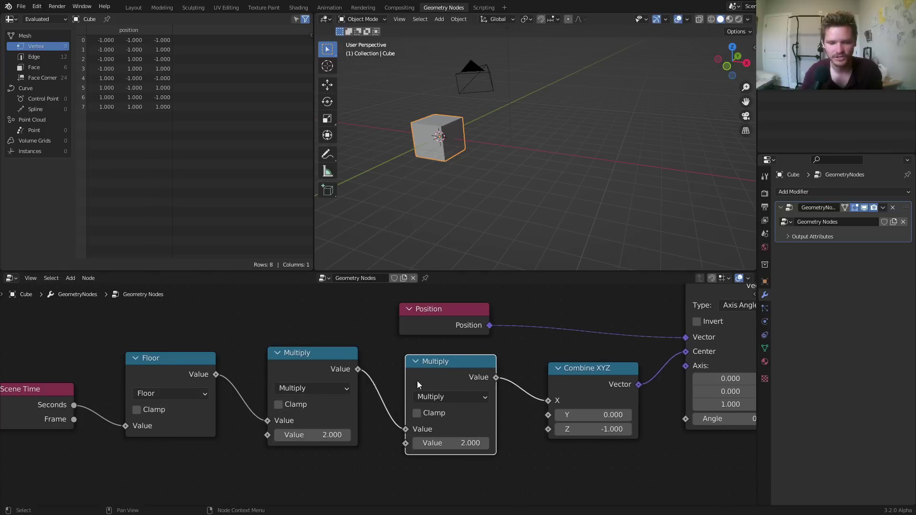
scroll(430, 398, "up", 2, "ctrl")
left_click(470, 443)
type("1")
key("Return")
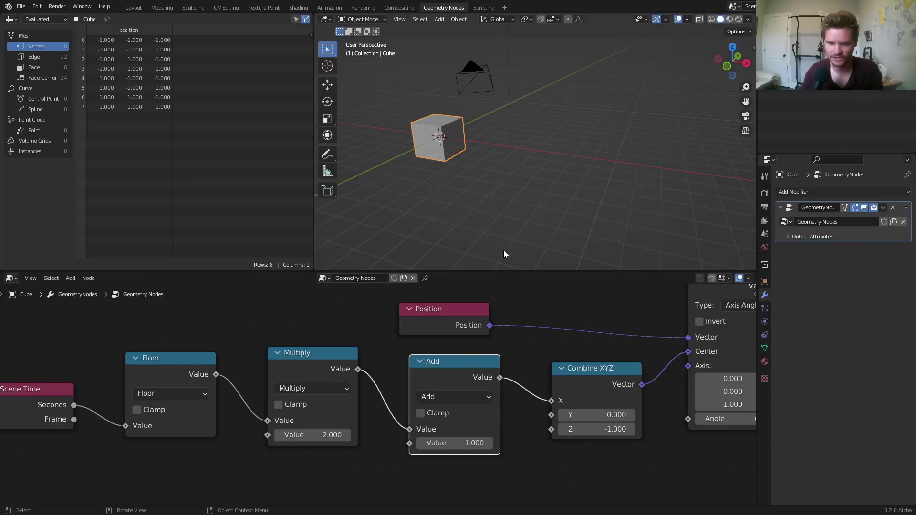
Step: Set the Vector Rotate node's Axis to 0, 1, 0 so the rotation is about Y
middle_click_drag(502, 250, 502, 241)
middle_click_drag(664, 400, 464, 400)
left_click(533, 391)
type("1")
key("Return")
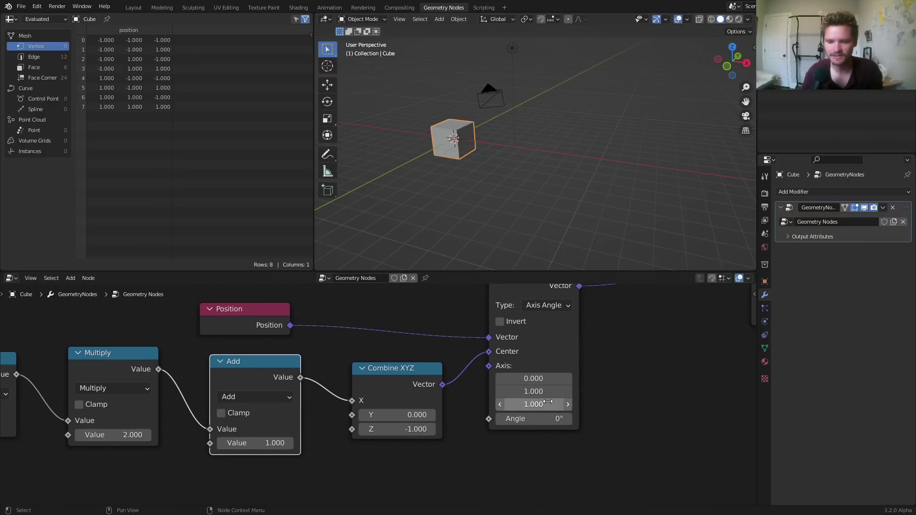
left_click(547, 404)
type("0")
key("Return")
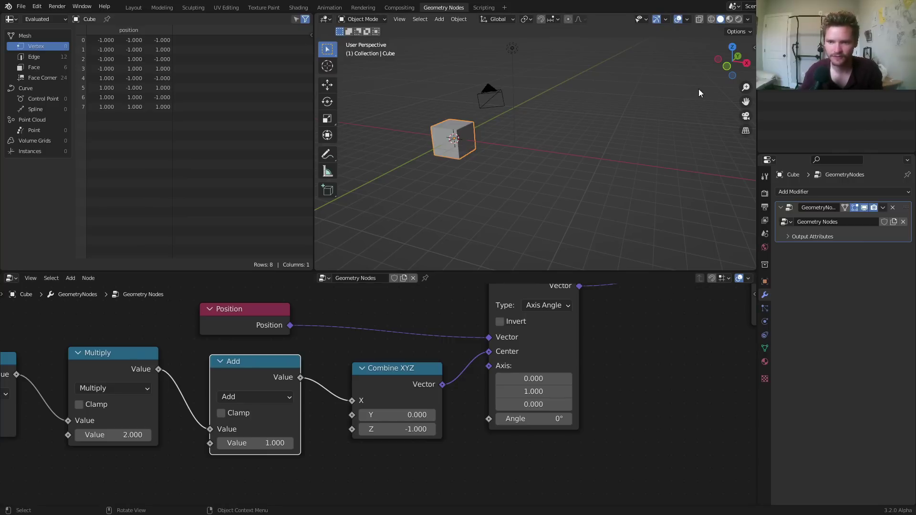
Step: Switch the viewport to front view and drive Vector Rotate's Angle from Scene Time's Seconds output
left_click(726, 67)
scroll(361, 445, "down", 2)
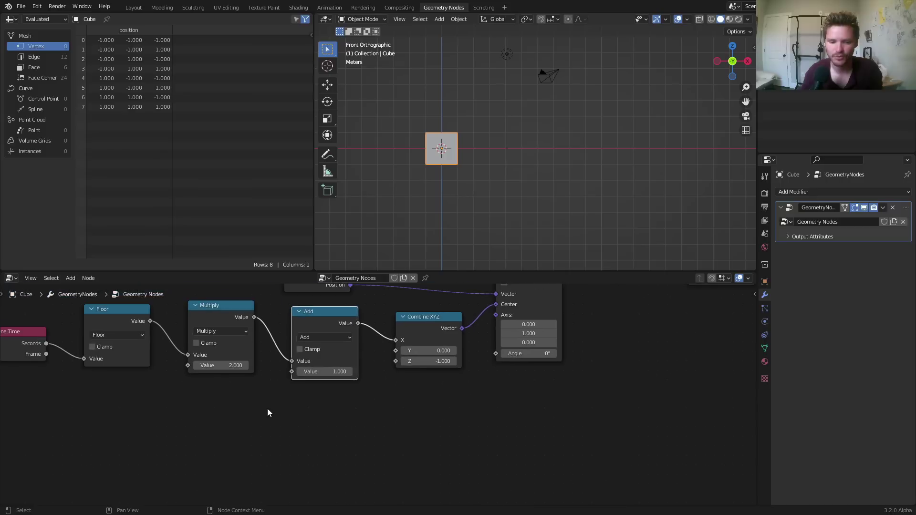
left_click_drag(256, 414, 492, 504)
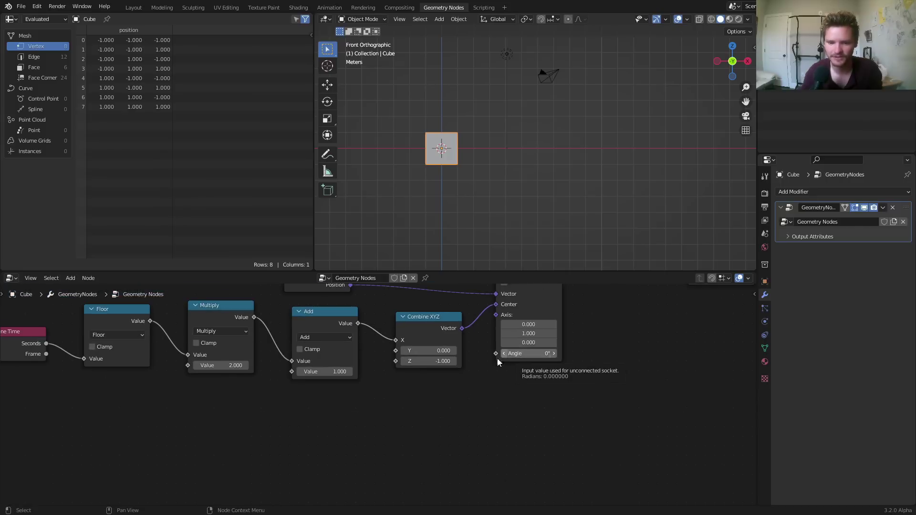
left_click_drag(45, 344, 500, 354)
Step: Play the animation in front view to examine how the cube rotates about its lower corner, and return to the first frame
key("space")
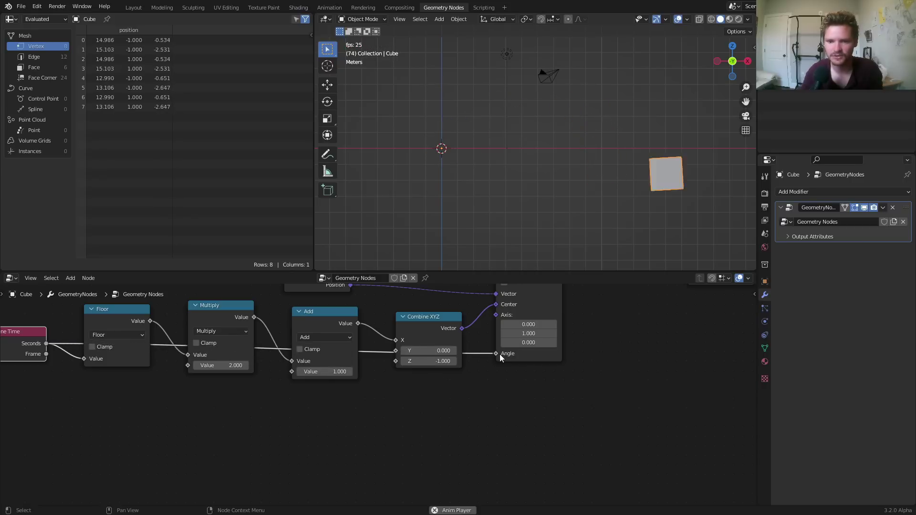
key("space")
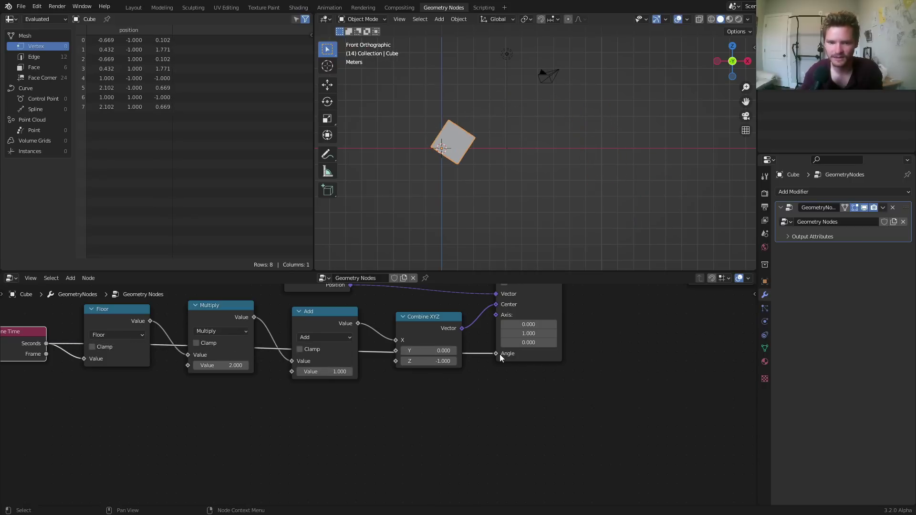
key("KP_1")
scroll(465, 210, "up", 4)
left_click_drag(374, 180, 375, 181)
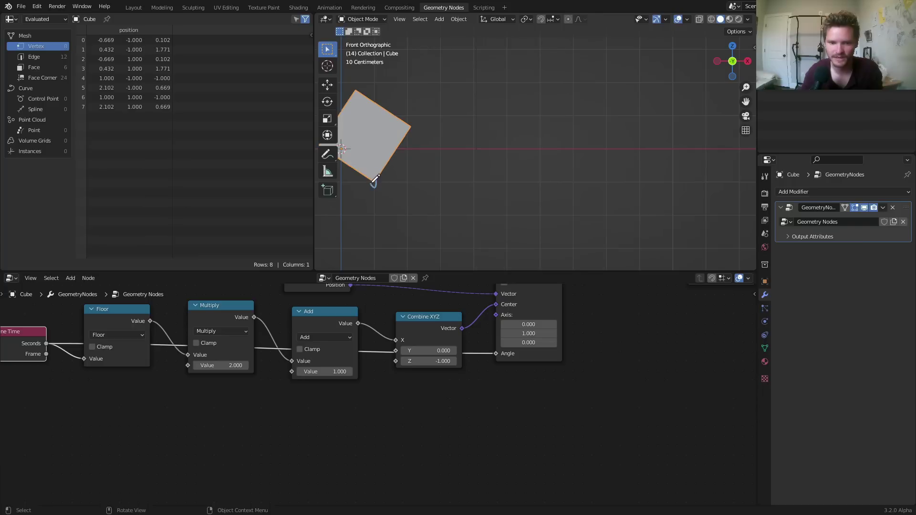
scroll(425, 206, "down", 3)
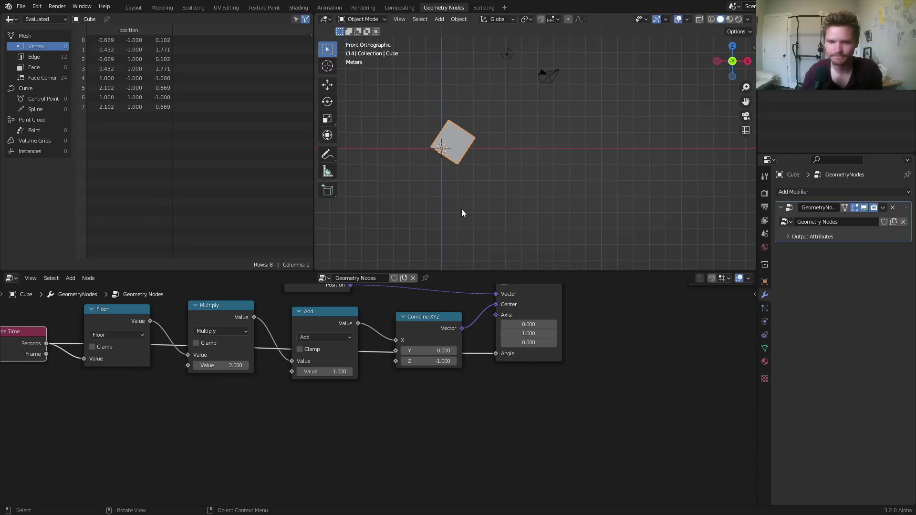
key("space")
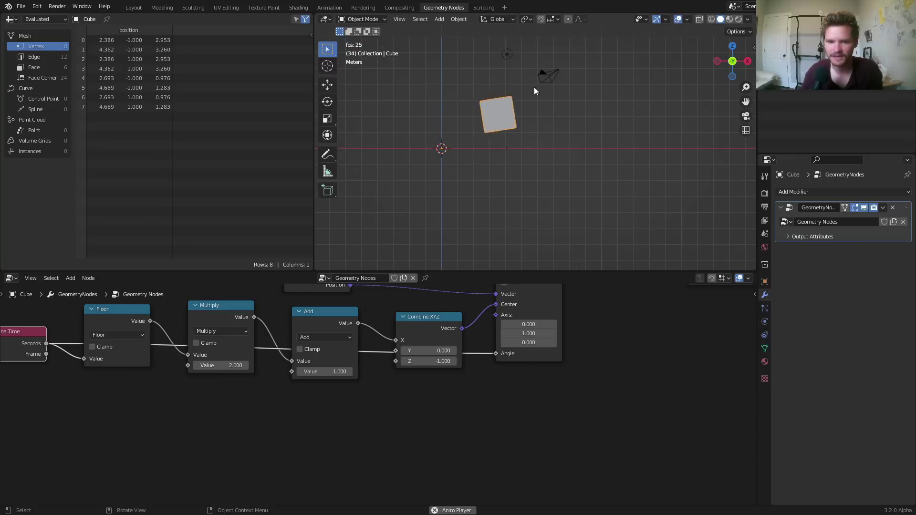
key("space")
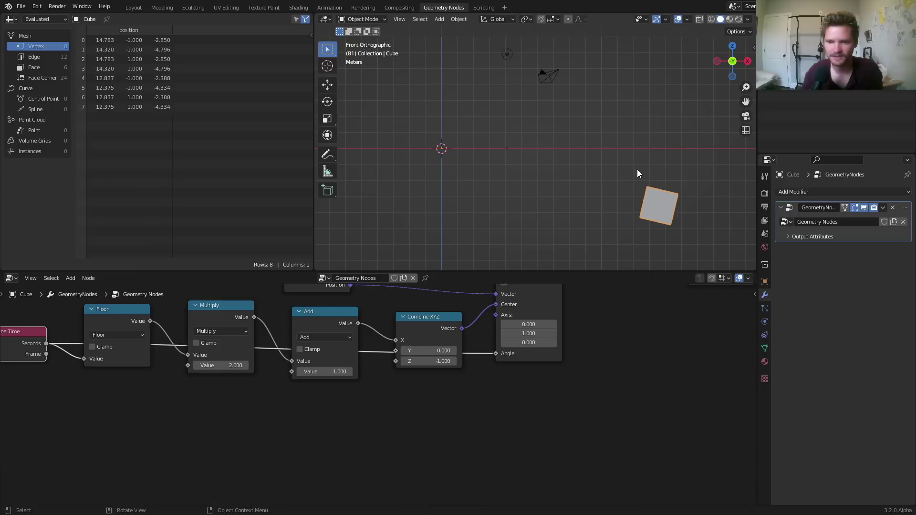
key("shift+Left")
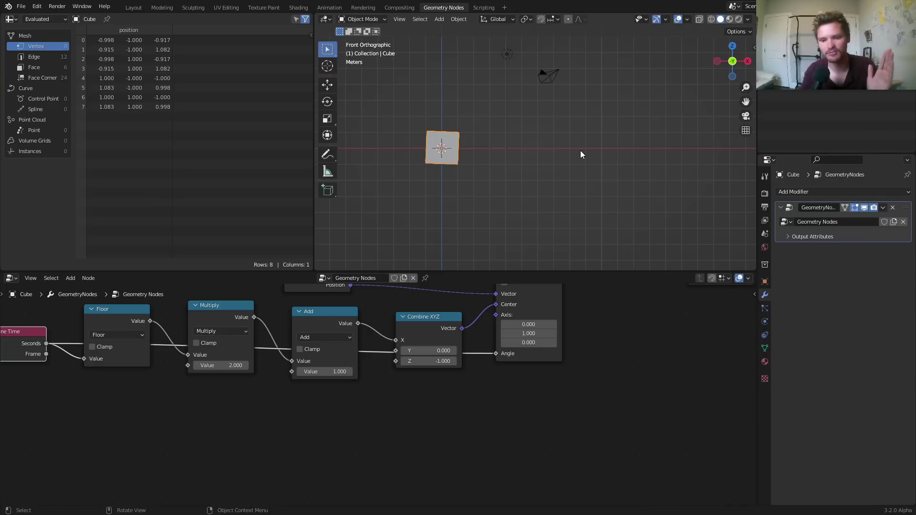
Step: Play a short stretch of the animation and trace the rotation center's shift along X with temporary annotations
scroll(505, 138, "up", 2)
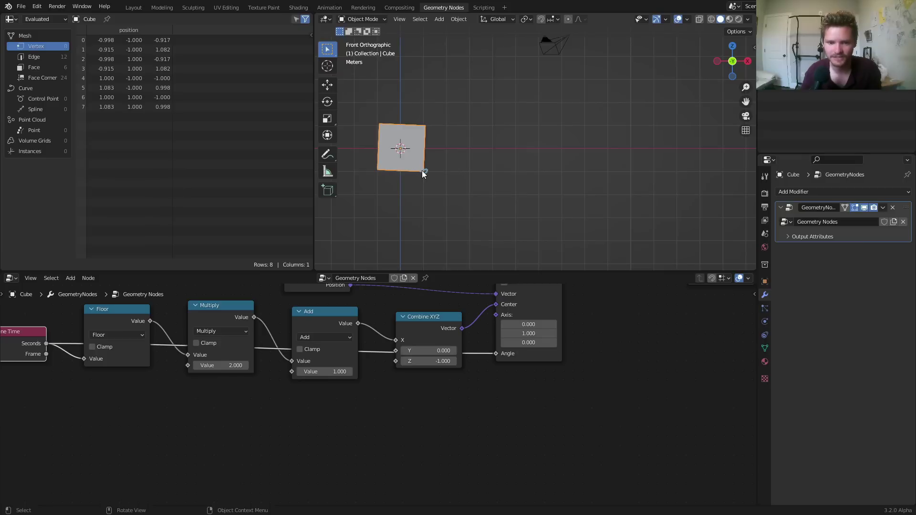
key("space")
key("space")
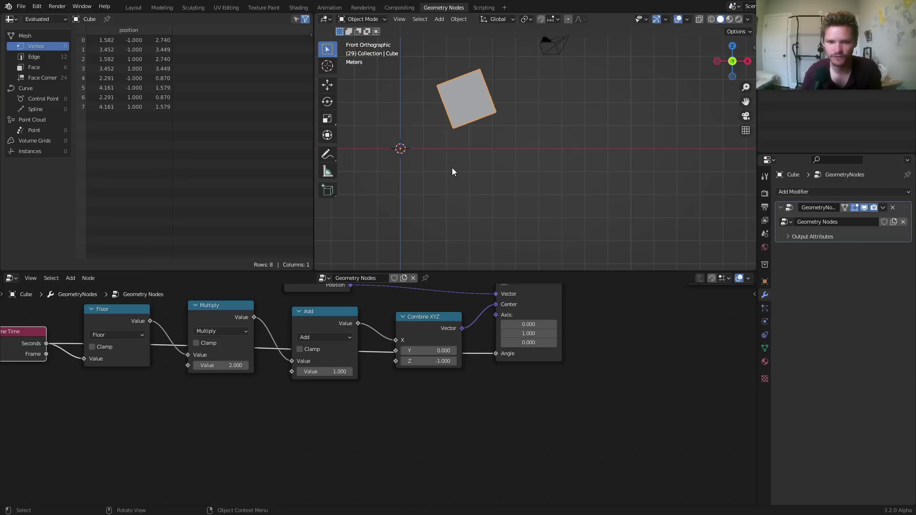
left_click_drag(444, 166, 507, 170)
right_click_drag(519, 159, 433, 163)
Step: Move Scene Time lower and place a duplicate of the Floor node on its link to Vector Rotate's Angle, below the other nodes
middle_click_drag(49, 346, 89, 328)
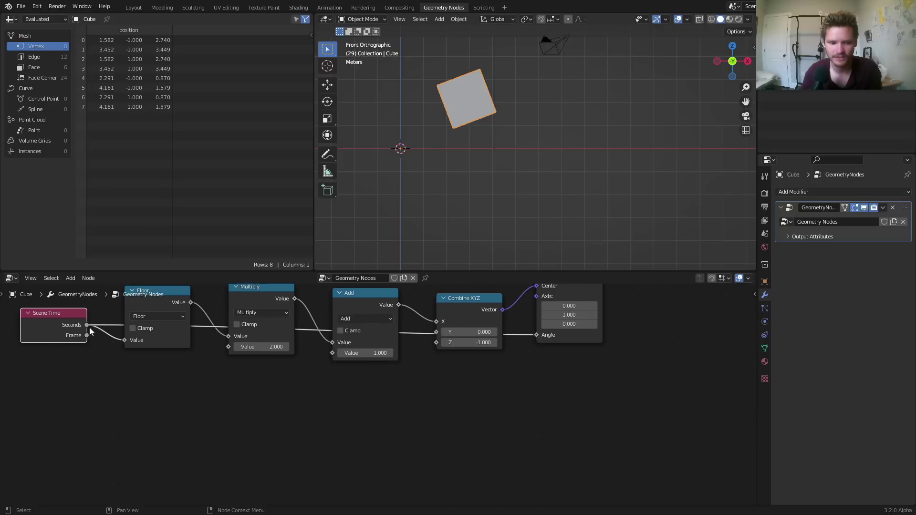
key("g")
left_click(92, 371)
left_click(133, 307)
key("shift+d")
left_click(181, 371)
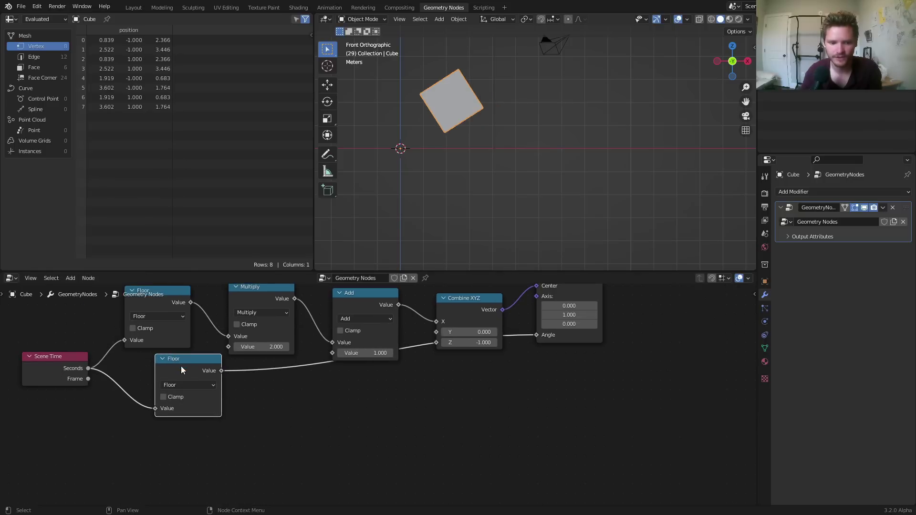
left_click_drag(181, 371, 215, 433)
middle_click_drag(263, 416, 314, 397)
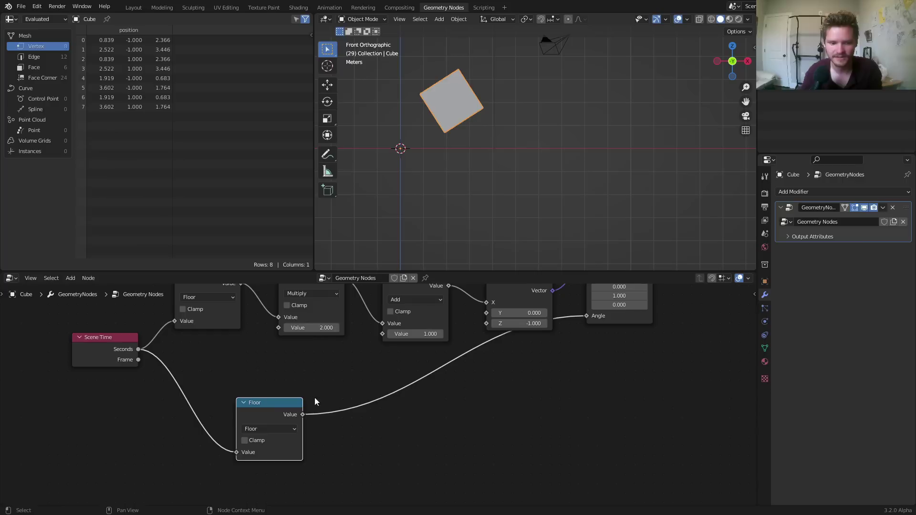
Step: Change the duplicated Math node feeding Angle to Multiply and set its value to pi/2
left_click(262, 428)
left_click(268, 330)
left_click(282, 463)
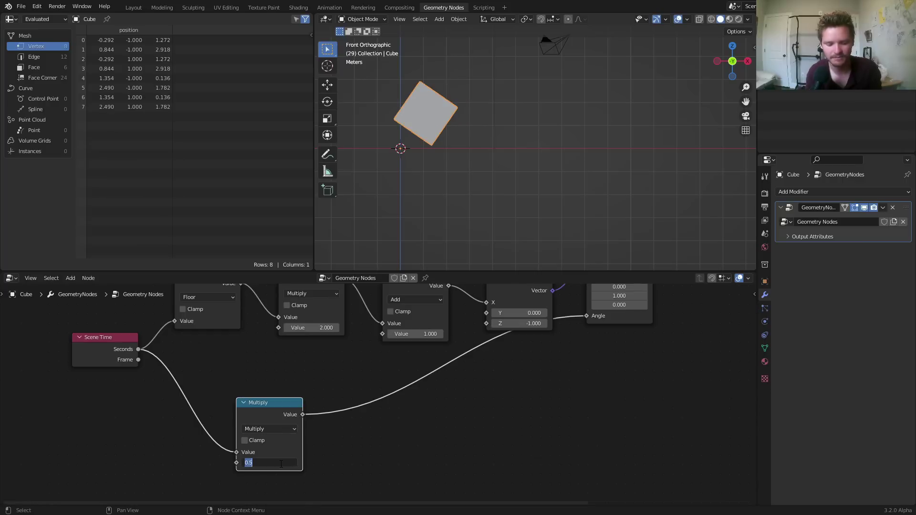
type("pi/2")
key("Return")
Step: Play the animation from the first frame to check the quarter-turn-per-second rotation, and rewind it
key("shift+Left")
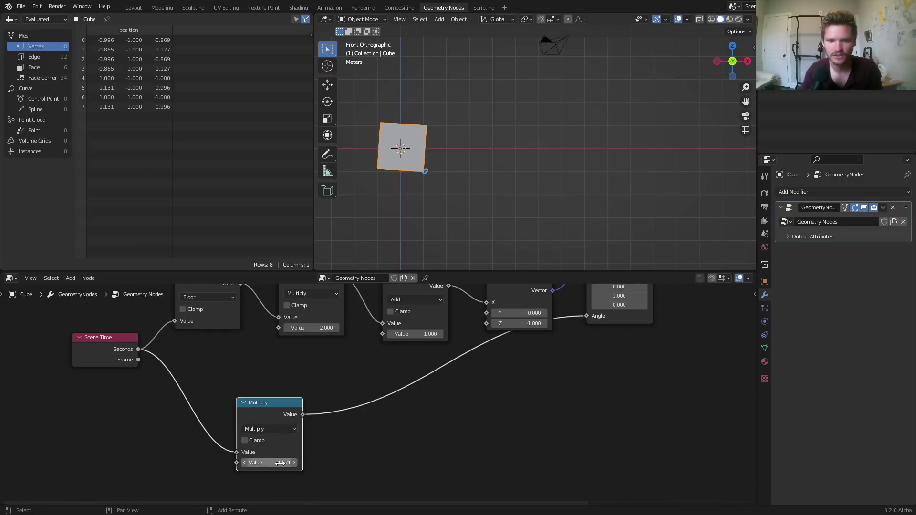
key("space")
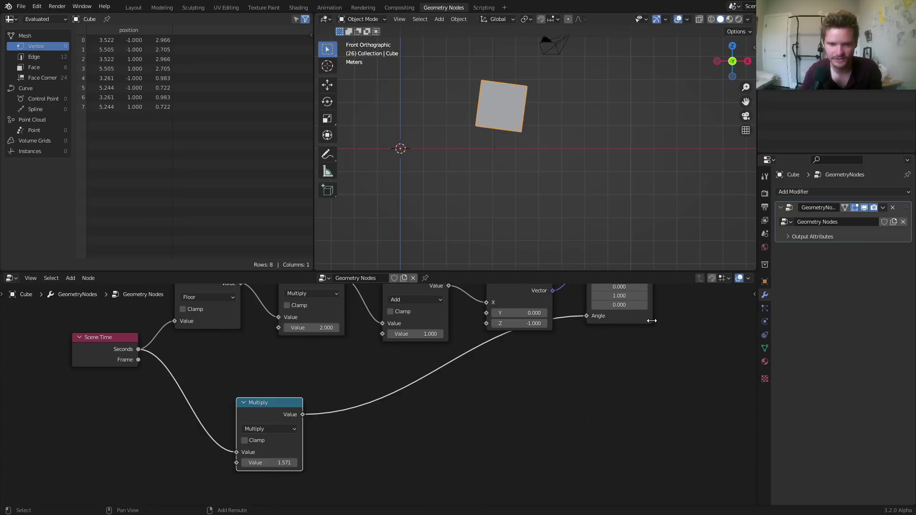
key("shift+Left")
Step: Insert a duplicate of the pi/2 Multiply node between Scene Time's Seconds and that node, and set its operation to Fraction
left_click_drag(288, 412, 369, 405)
key("shift+d")
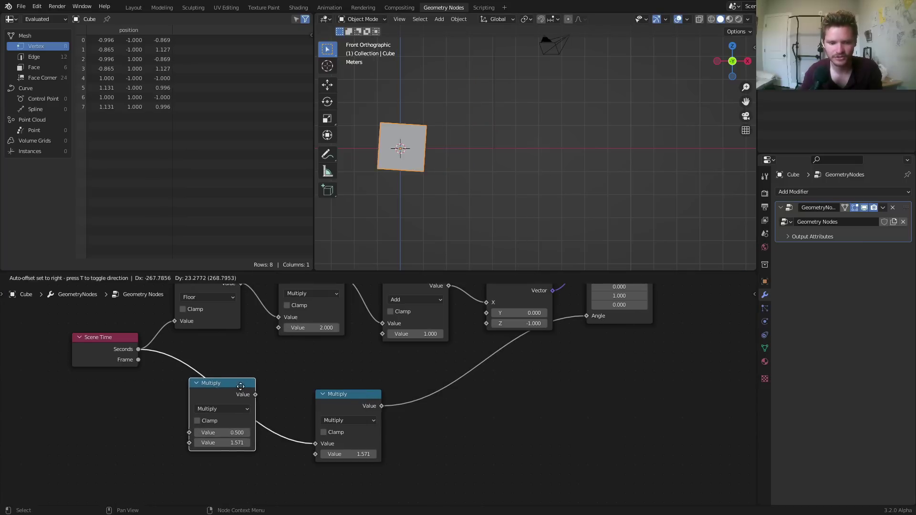
left_click(235, 391)
left_click(233, 396)
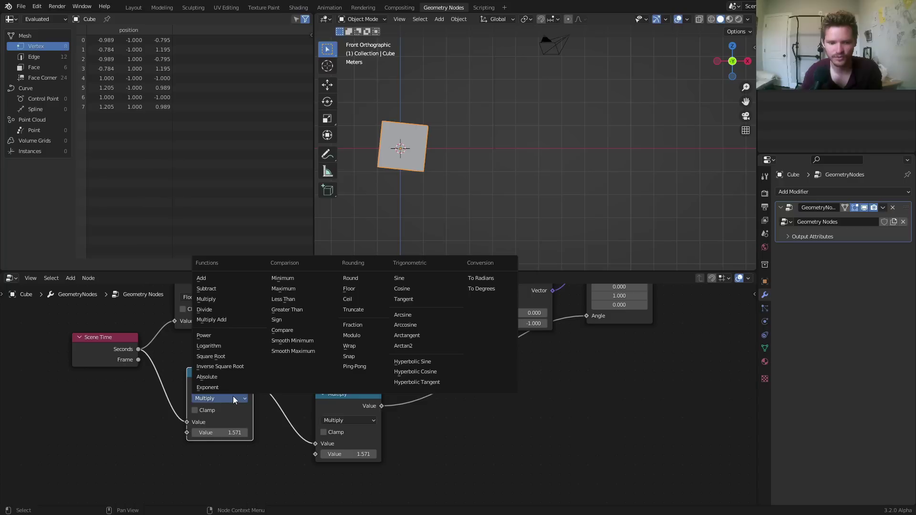
left_click(363, 325)
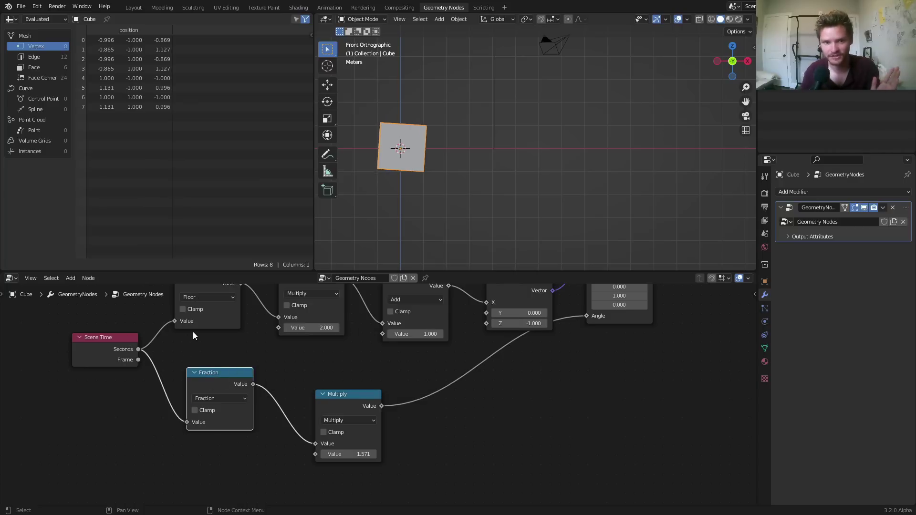
Step: Play the animation twice from the first frame to examine the cube's motion with the Fraction node in place
key("space")
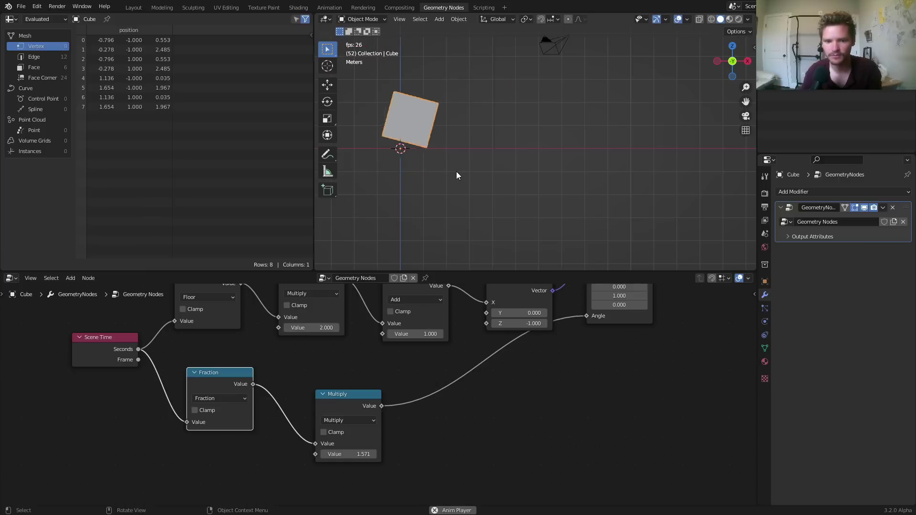
key("Escape")
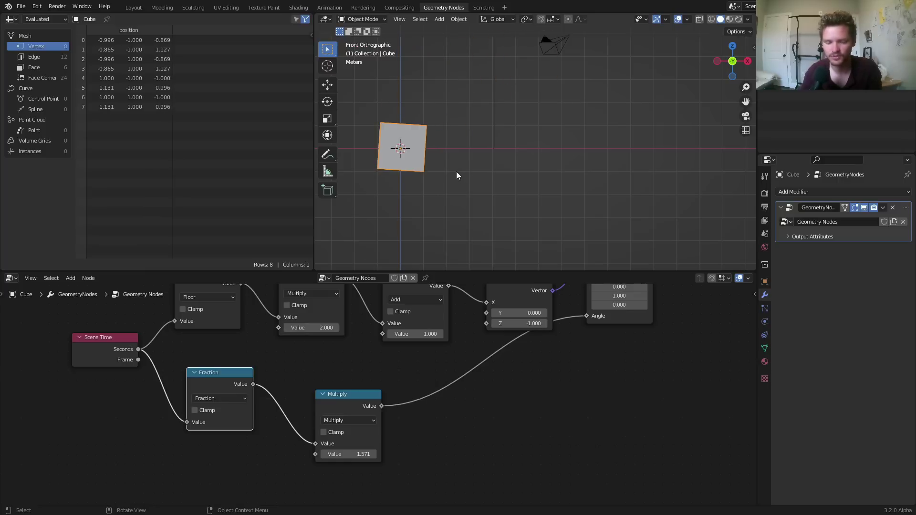
key("space")
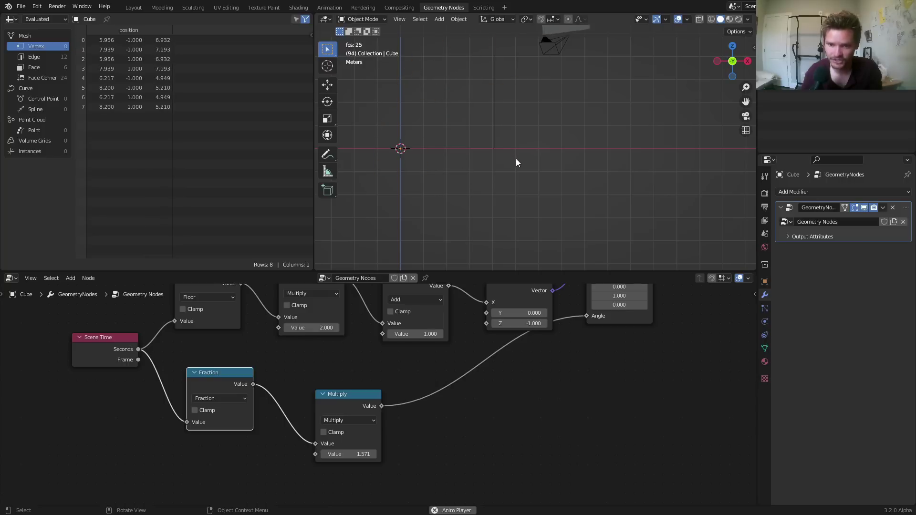
key("Escape")
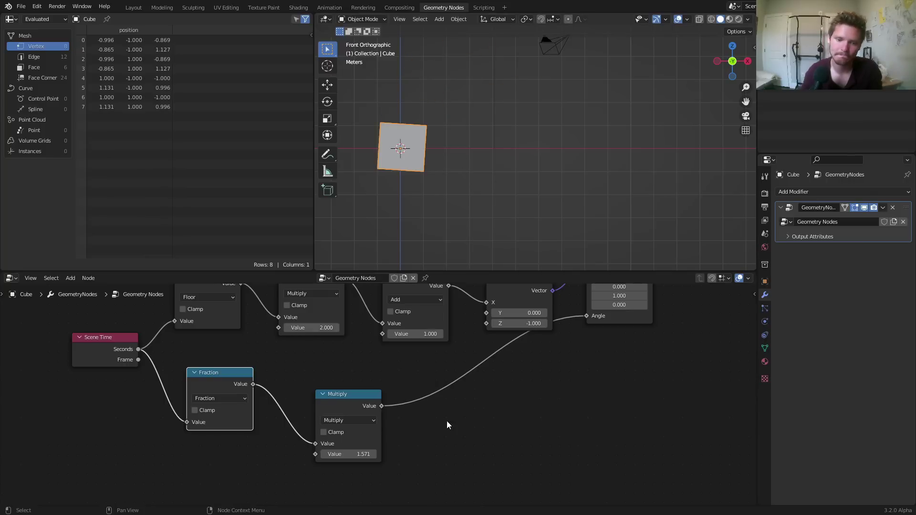
scroll(430, 406, "down", 2)
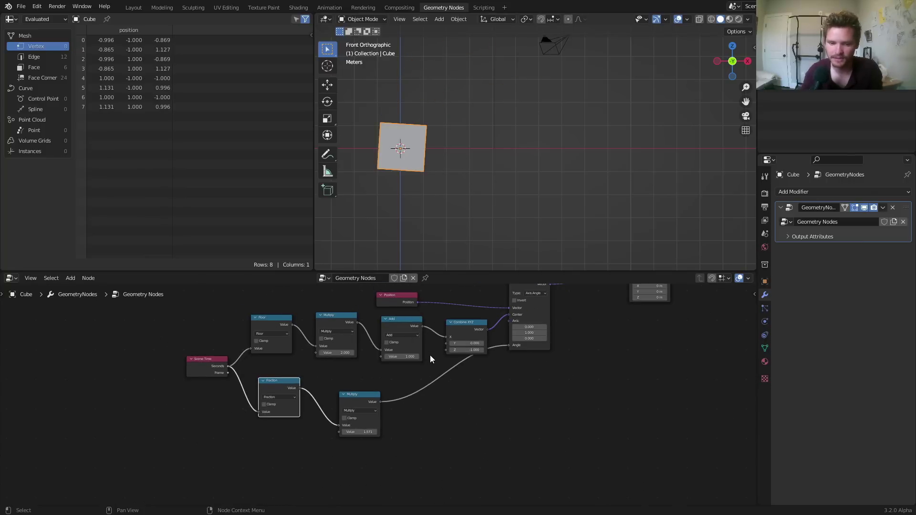
Step: Move the Position node away from Combine XYZ to sit above the Floor node
scroll(388, 317, "up", 2)
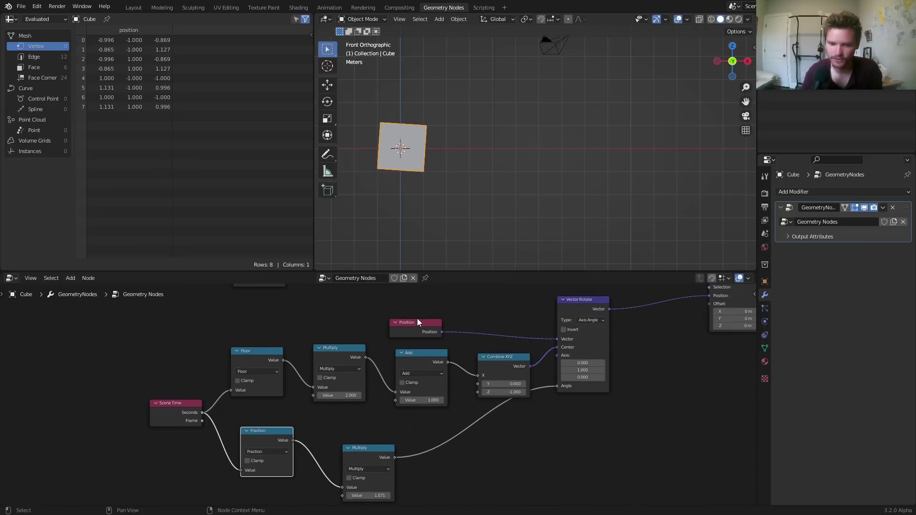
left_click_drag(417, 322, 287, 313)
scroll(414, 329, "up", 1)
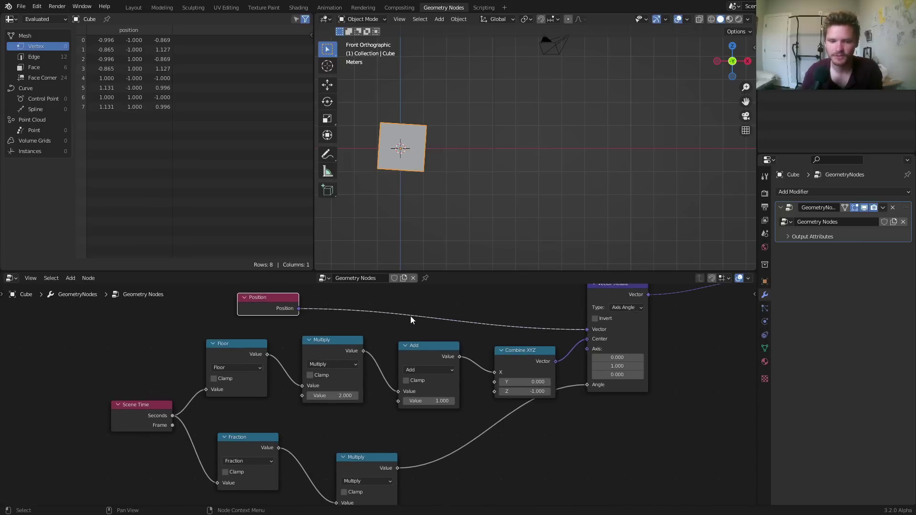
Step: Play the animation and step back a frame around frame 24 to examine where the cube jumps between rolls
key("space")
key("space")
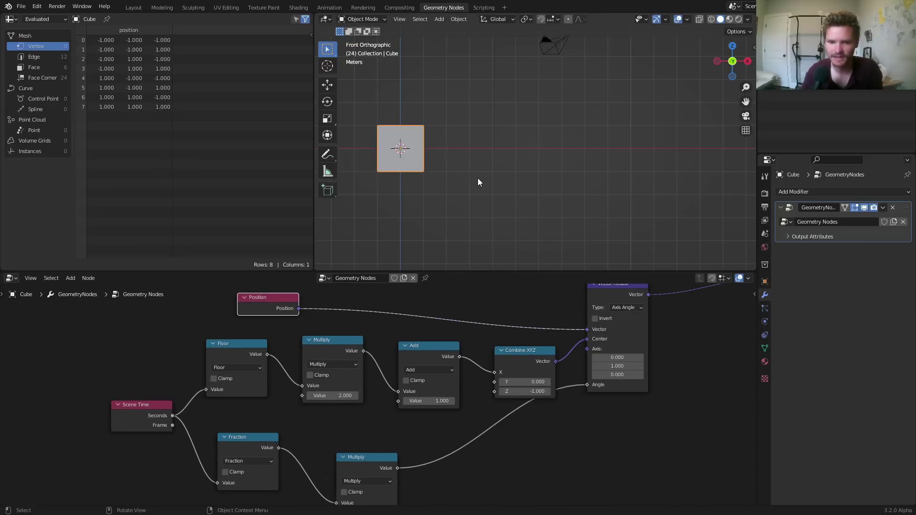
key("Left")
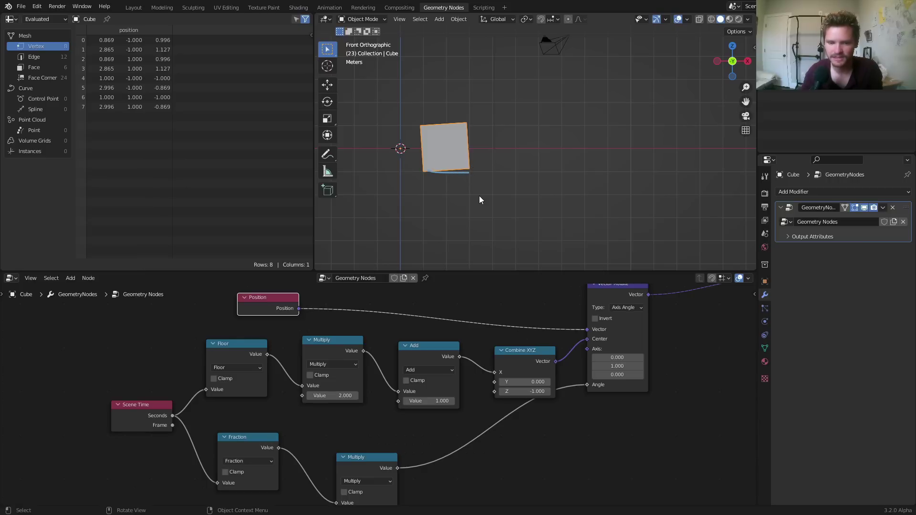
key("space")
key("space")
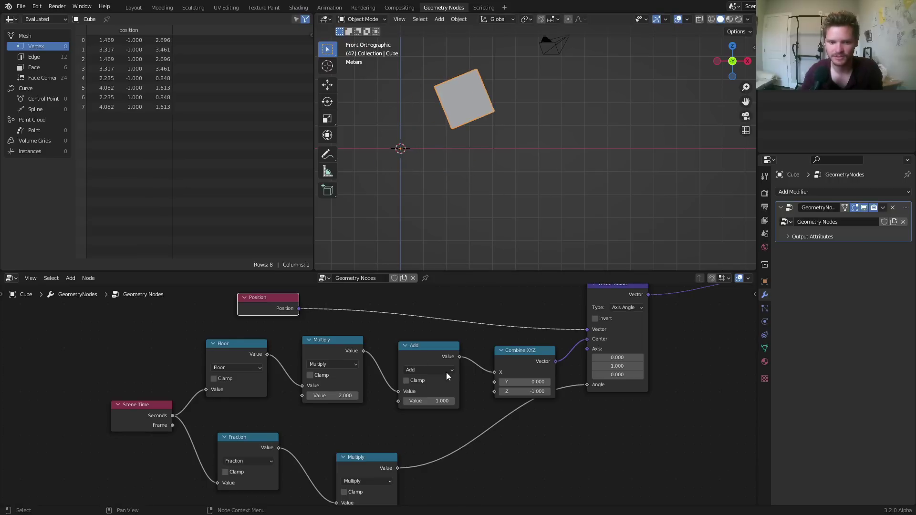
scroll(445, 372, "up", 2)
middle_click_drag(396, 326, 361, 371)
key("shift+a")
left_click(379, 318)
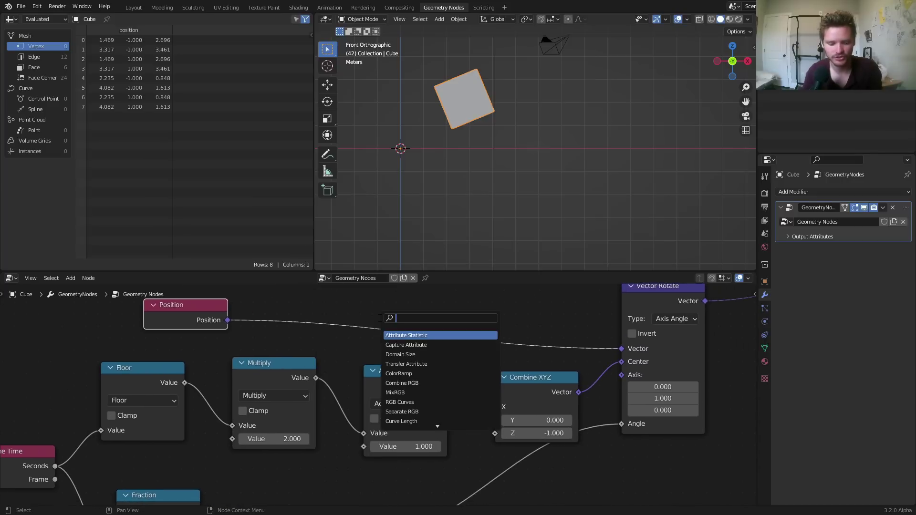
type("vector")
key("Return")
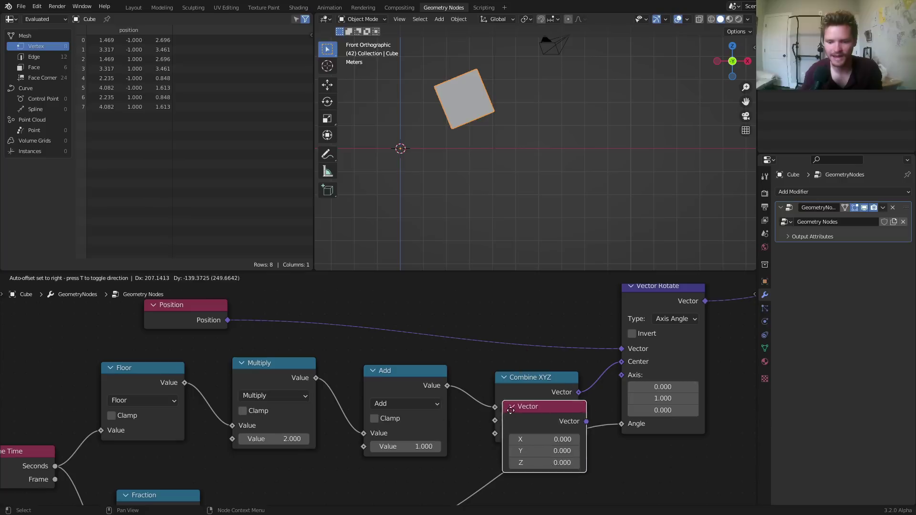
left_click(600, 477)
Step: Add a Vector Math node set to Add on the link between Position and Vector Rotate's Vector input
key("shift+a")
left_click(315, 319)
type("vect")
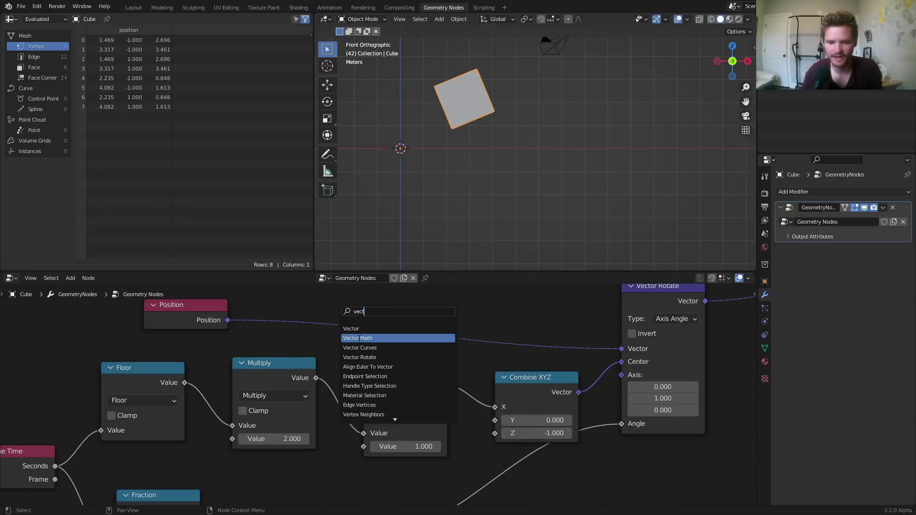
left_click(362, 338)
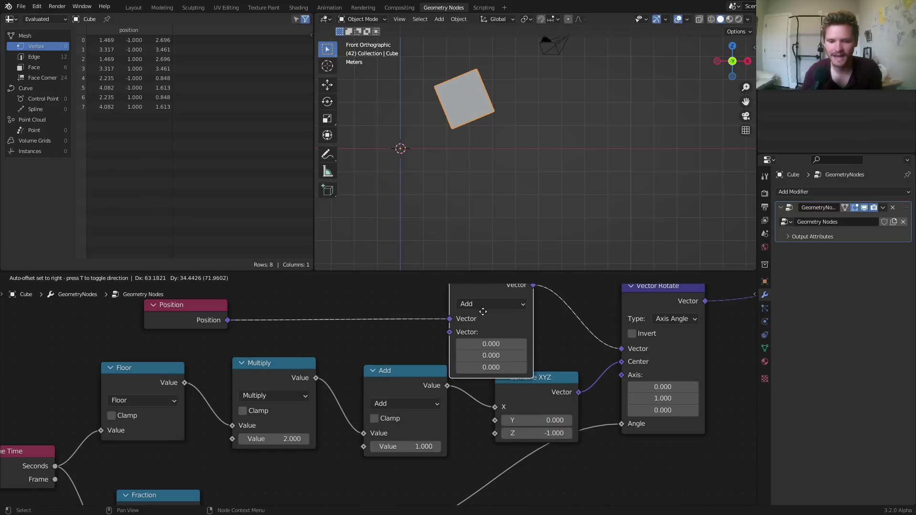
left_click(492, 307)
scroll(306, 353, "down", 2)
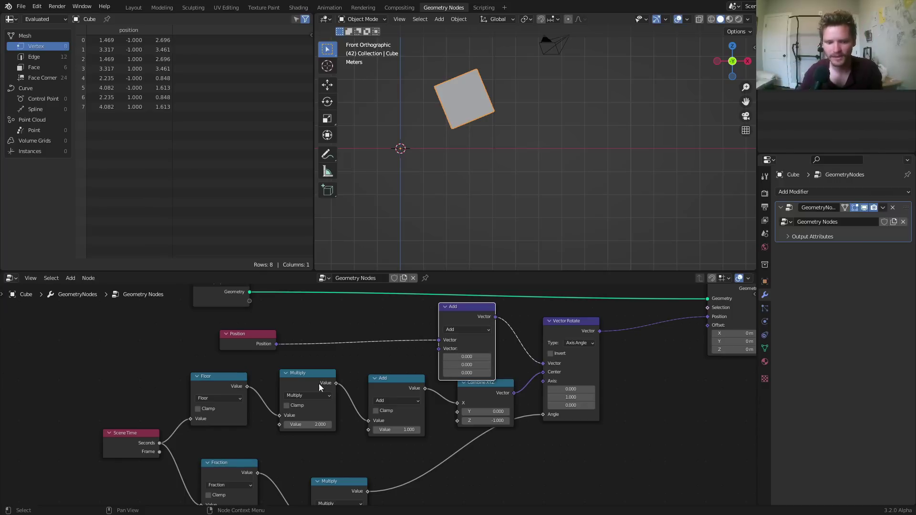
Step: Raise the vector Add node clear of Combine XYZ and move the Position node just beneath Group Input
scroll(309, 385, "up", 1)
left_click(190, 384)
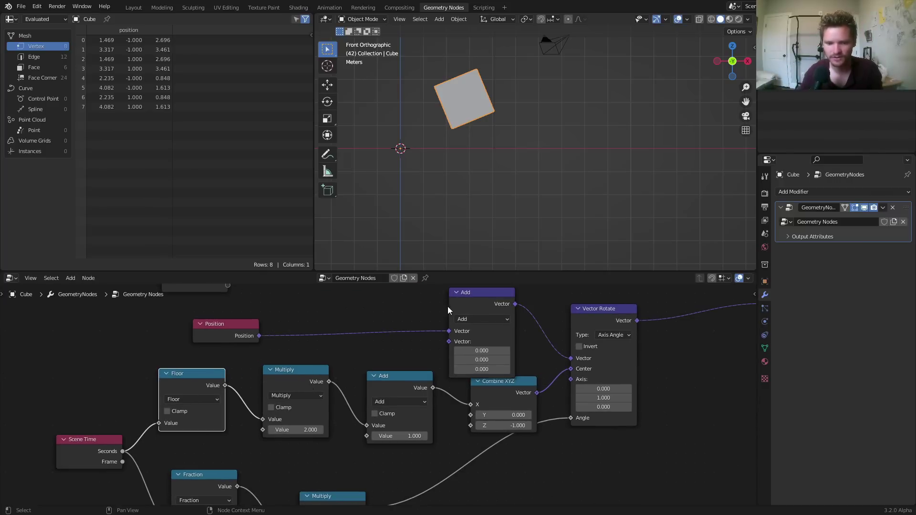
left_click_drag(450, 307, 451, 295)
middle_click_drag(390, 321, 438, 365)
left_click(278, 382)
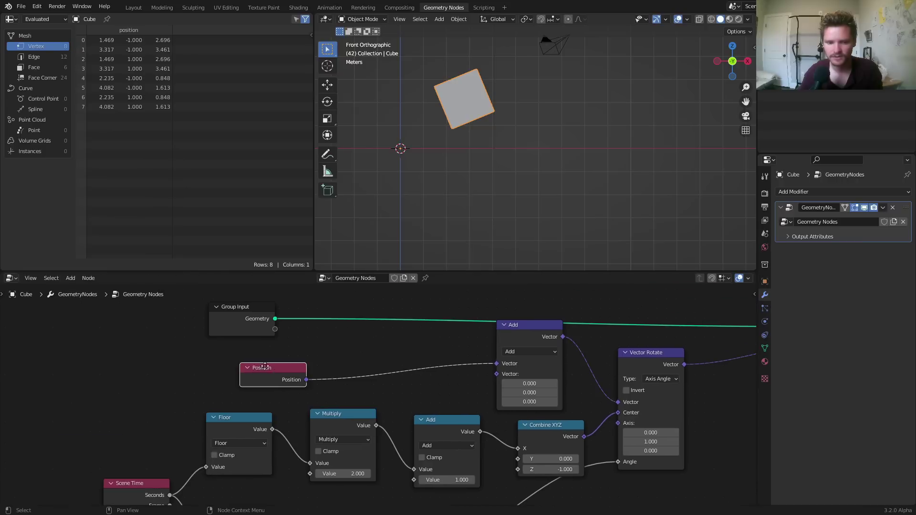
left_click_drag(278, 382, 234, 356)
Step: Feed a new Combine XYZ node into the vector Add's second input and connect the 2.000 Multiply output to its X
left_click(546, 422)
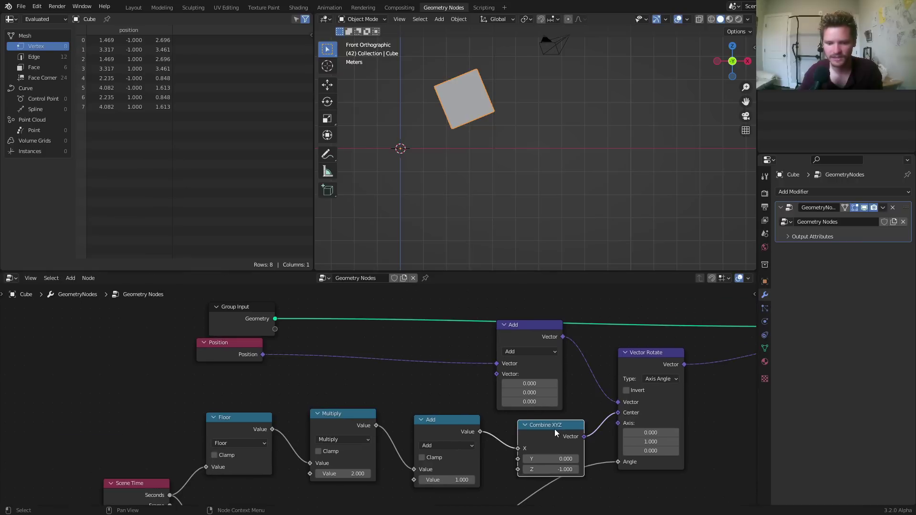
left_click_drag(497, 374, 321, 370)
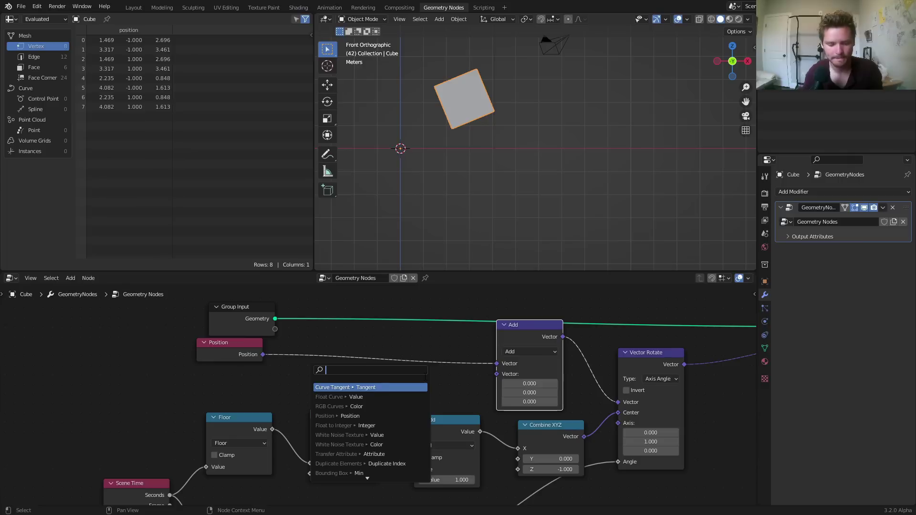
type("combine")
key("Return")
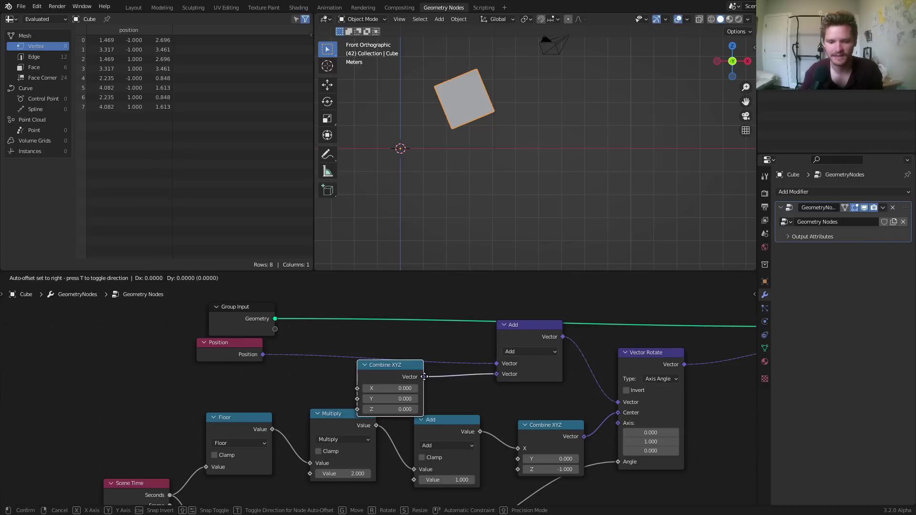
left_click(472, 373)
right_click_drag(365, 424, 401, 393, "alt")
Step: Play the animation from the first frame in front and perspective views to check the rolling, and return to a front view framed on the cube
key("shift+Left")
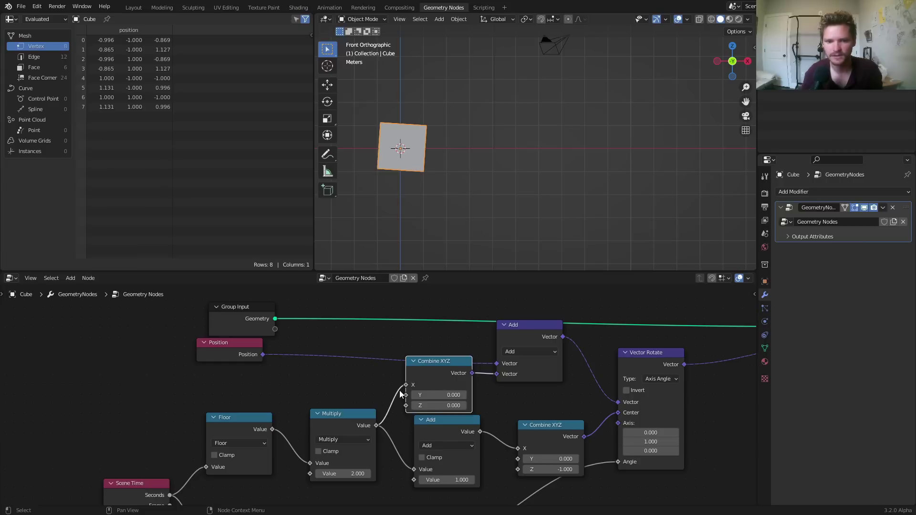
key("space")
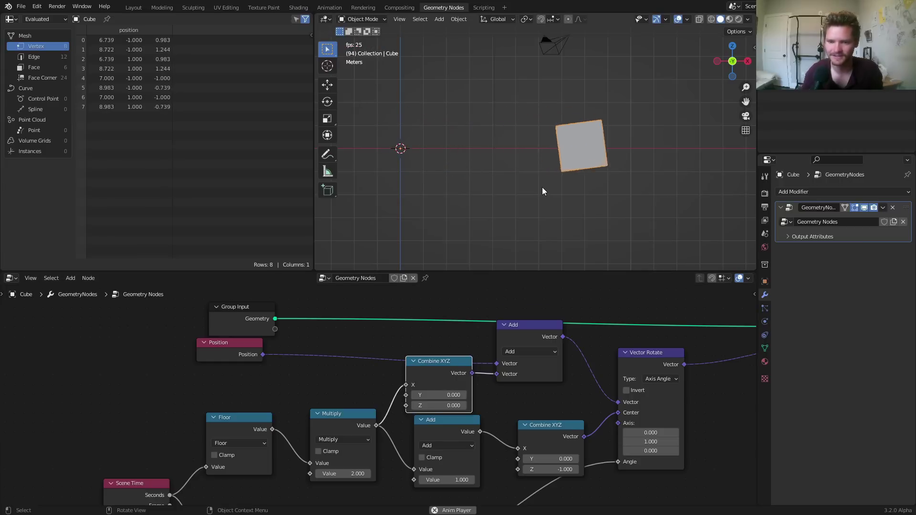
middle_click_drag(655, 182, 630, 193, "shift")
middle_click_drag(640, 420, 542, 418)
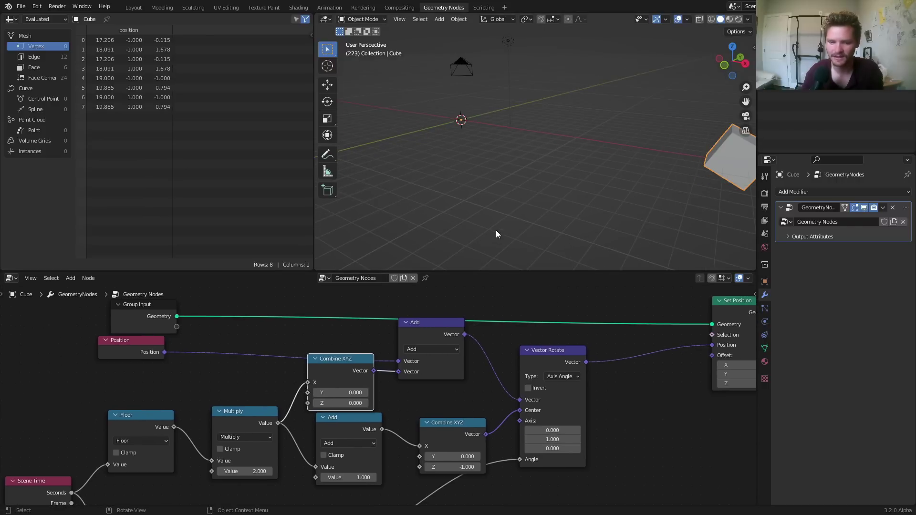
key("shift+Left")
key("space")
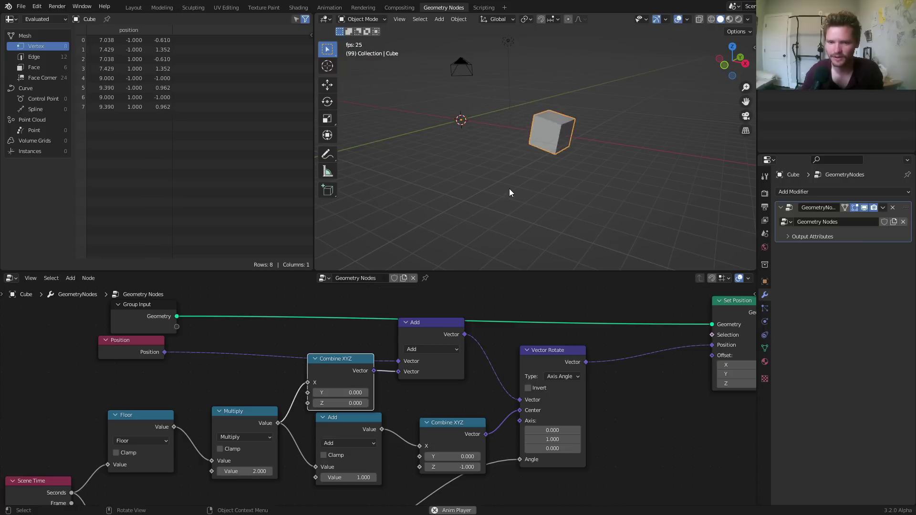
key("Escape")
left_click(724, 65)
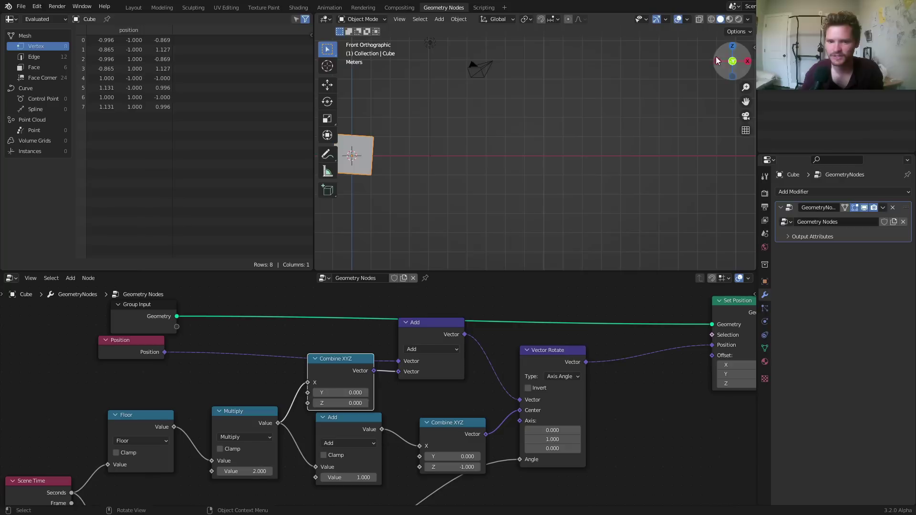
key("KP_Decimal")
scroll(222, 400, "down", 2)
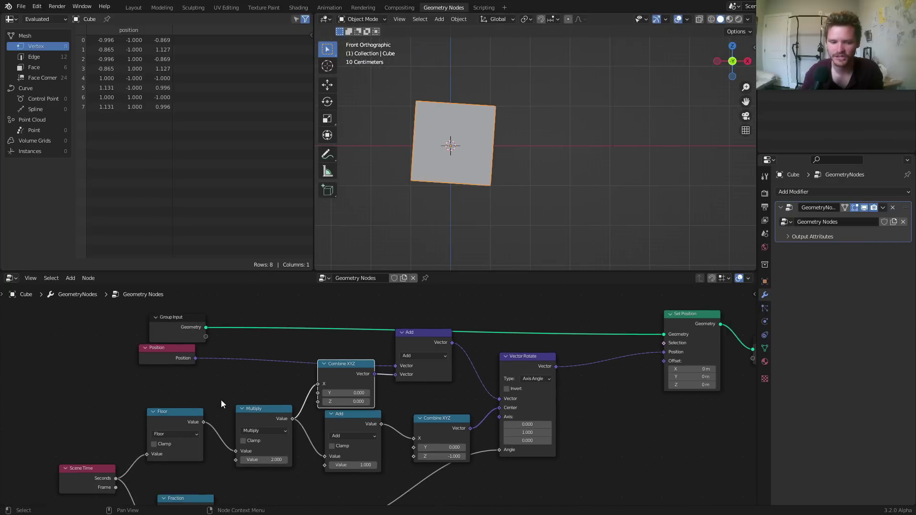
Step: Move Scene Time away from the Floor and Fraction nodes and route both Seconds links through one shared reroute
middle_click_drag(221, 400, 268, 413)
left_click_drag(276, 454, 162, 435)
middle_click_drag(163, 435, 188, 382)
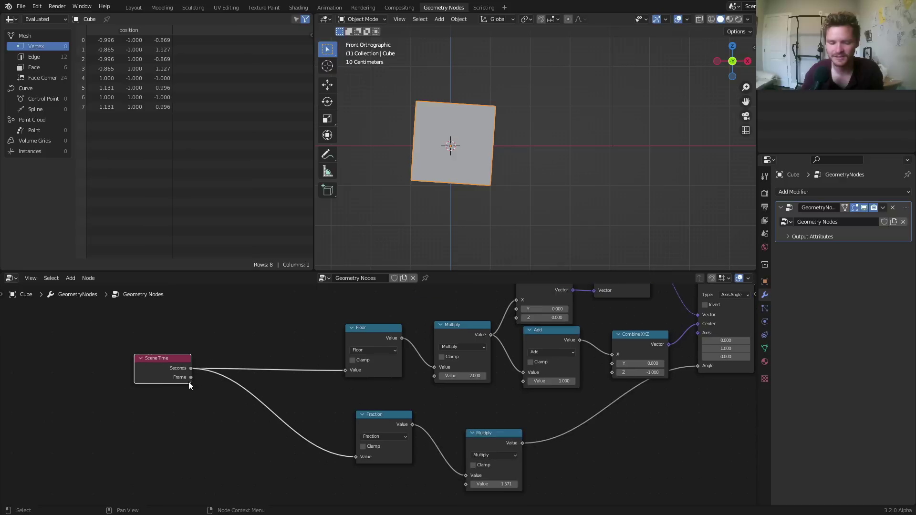
right_click_drag(309, 357, 311, 350, "shift")
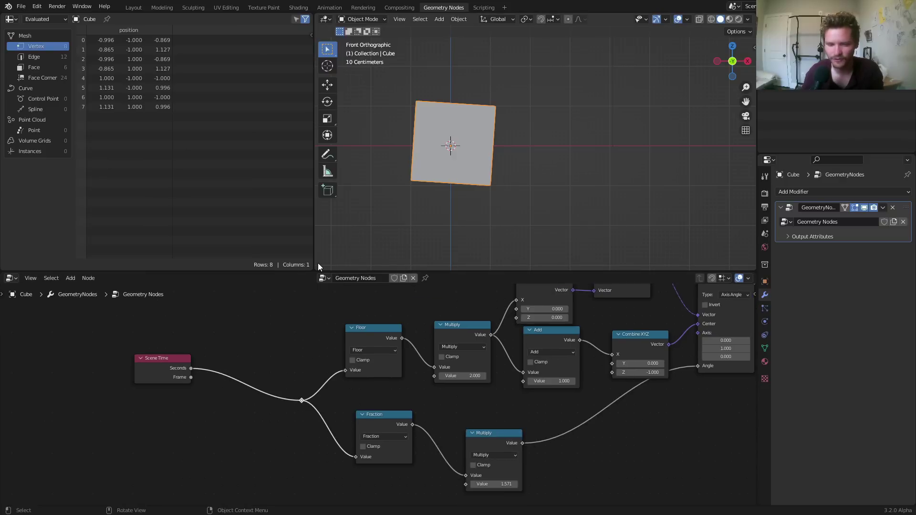
Step: Split the 3D viewport horizontally and turn the new lower area into a Timeline
left_click_drag(321, 249, 322, 225)
left_click(325, 231)
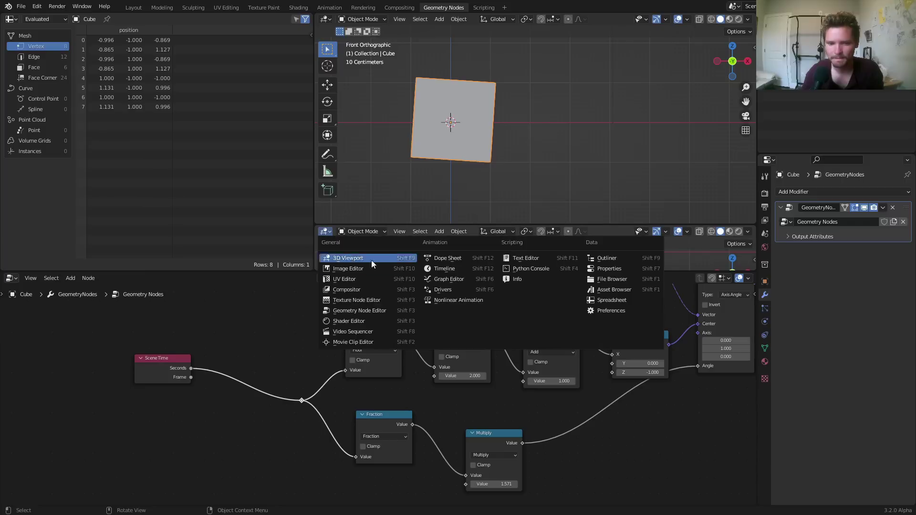
left_click(433, 269)
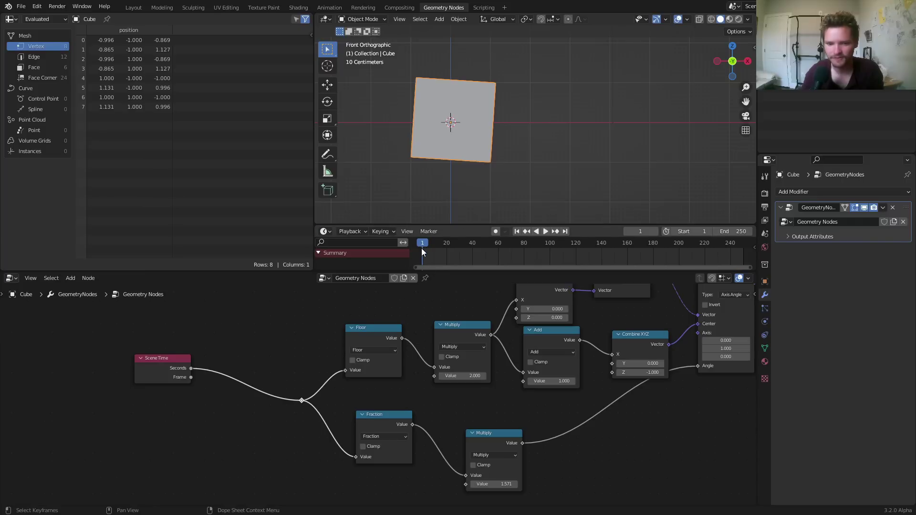
Step: Try a scene start frame of 0, play the animation briefly from there, and restore the start frame to 1
key("Left")
key("Right")
left_click_drag(690, 232, 684, 232)
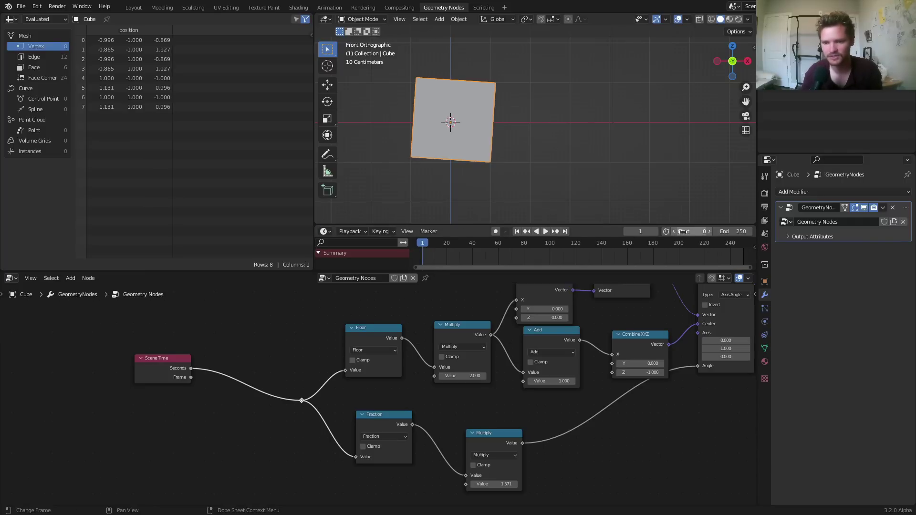
key("Left")
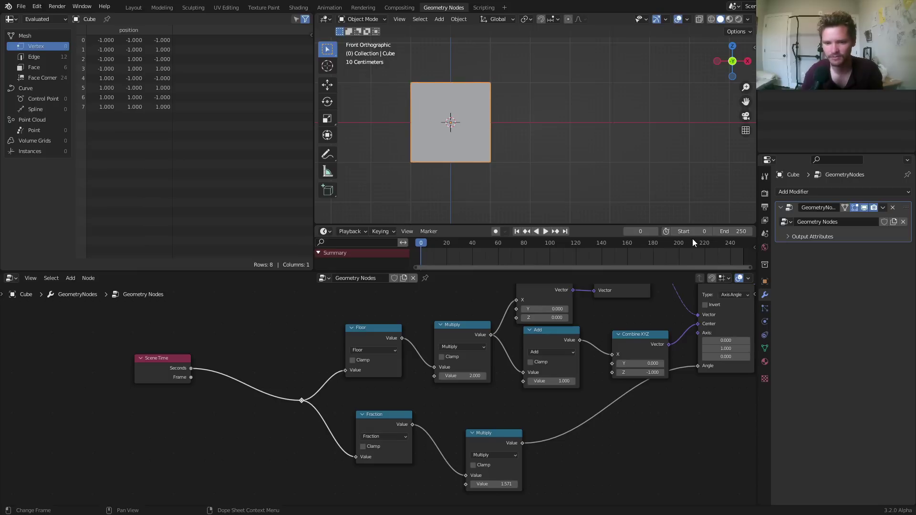
key("space")
key("space")
left_click_drag(688, 232, 694, 232)
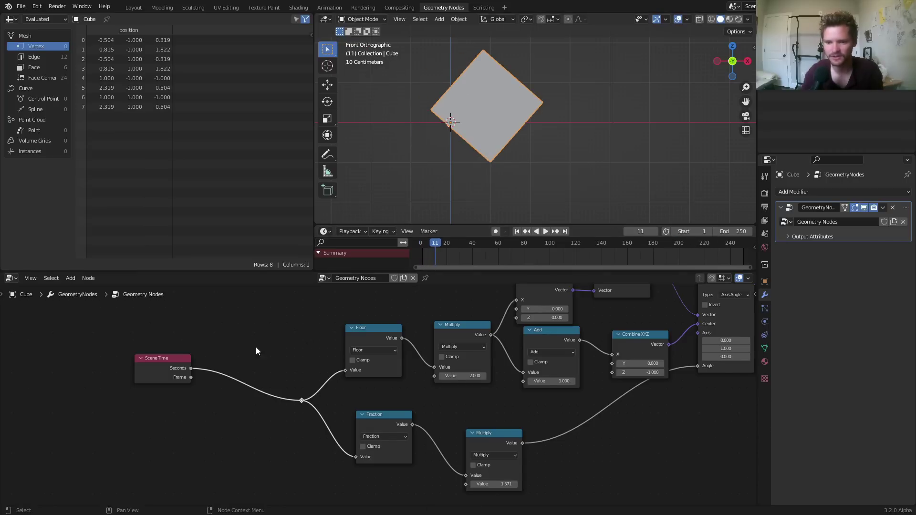
Step: Insert a duplicate of the Floor node between Scene Time and the reroute, set it to Subtract, and move Scene Time farther away
scroll(256, 348, "up", 3)
left_click(503, 296, "shift")
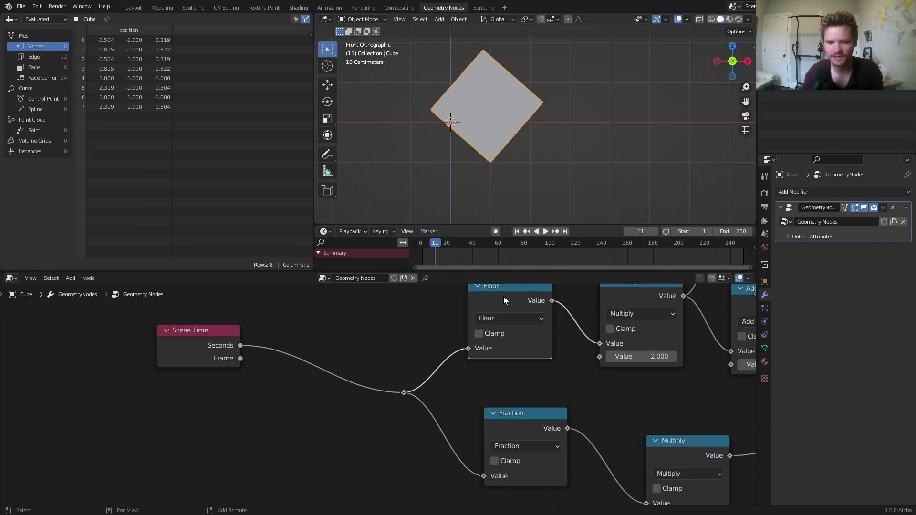
key("shift+d")
left_click(322, 337)
left_click(332, 362)
left_click(330, 346)
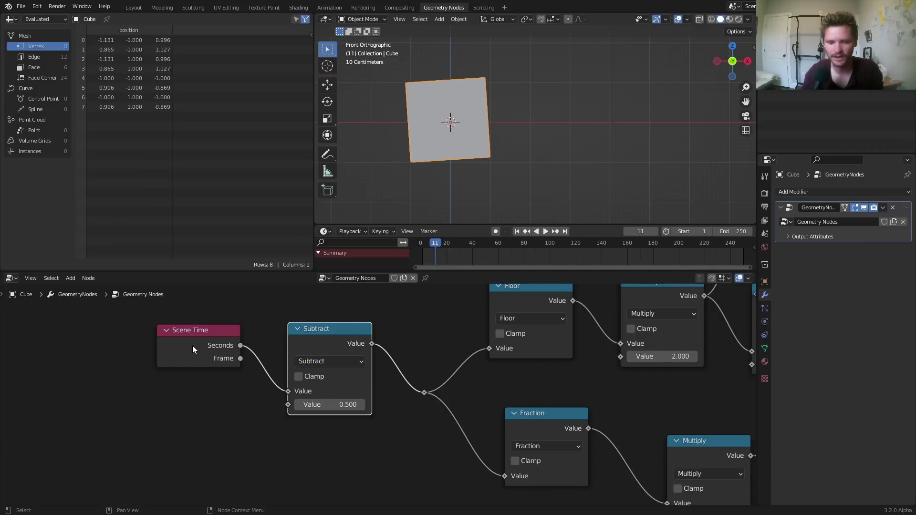
left_click_drag(193, 345, 85, 356)
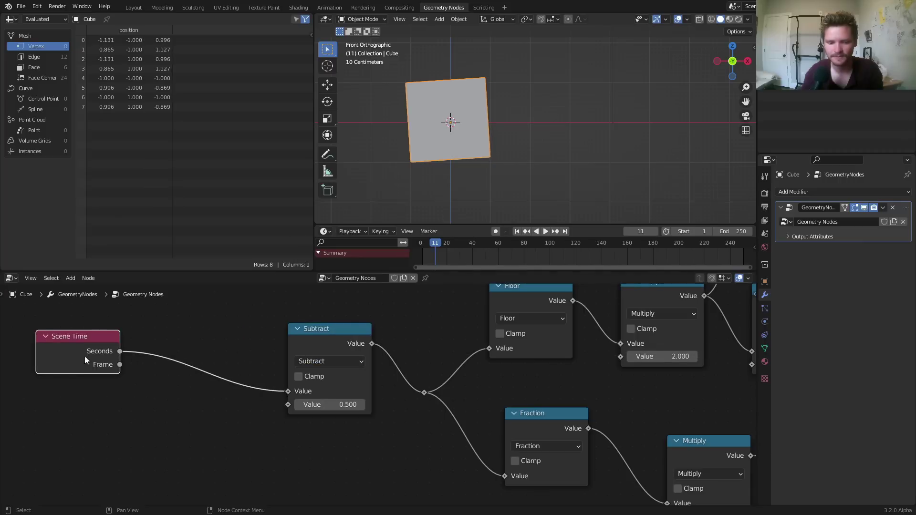
Step: Duplicate the Subtract node, place the copy below Scene Time, and set its operation to Divide
left_click(331, 340)
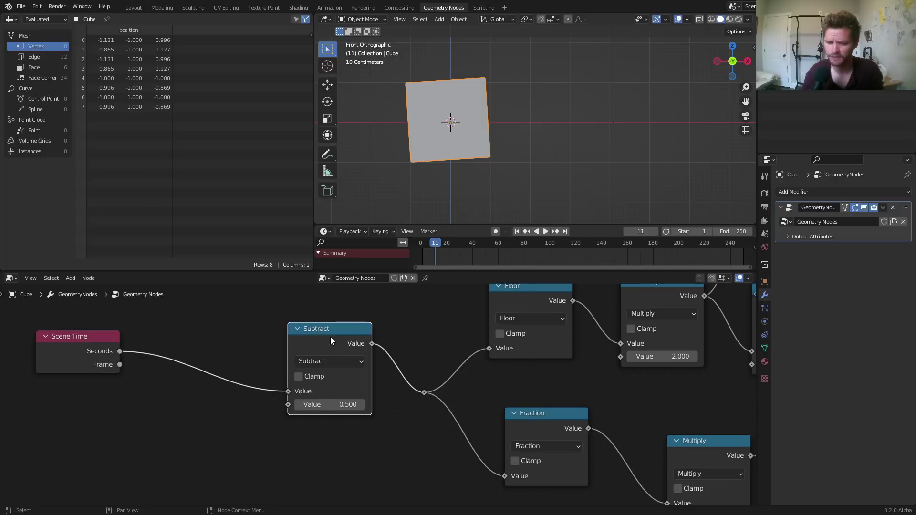
key("shift+d")
left_click(201, 419)
left_click(200, 424)
left_click(186, 312)
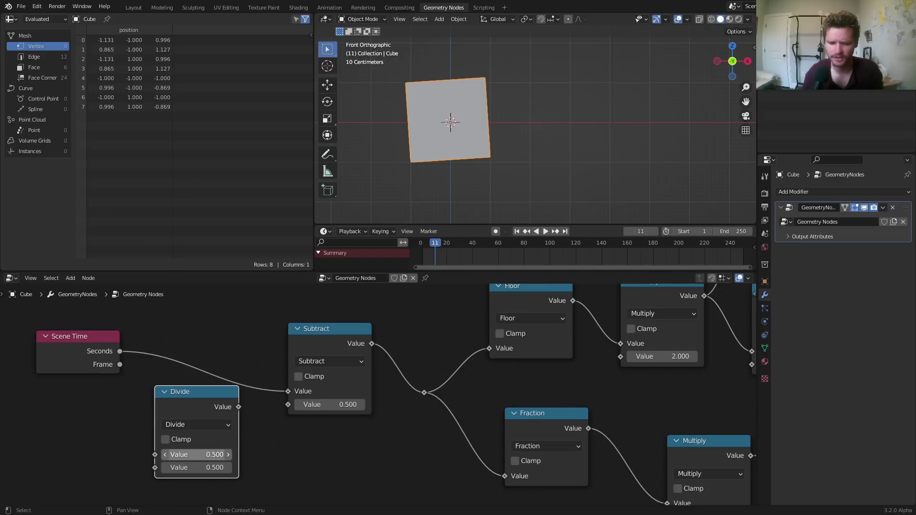
Step: Set the Divide node's values to 1 and 24 and connect its output to the Subtract node's second value
left_click(200, 455)
type("1")
key("Return")
left_click(220, 468)
type("24")
key("Return")
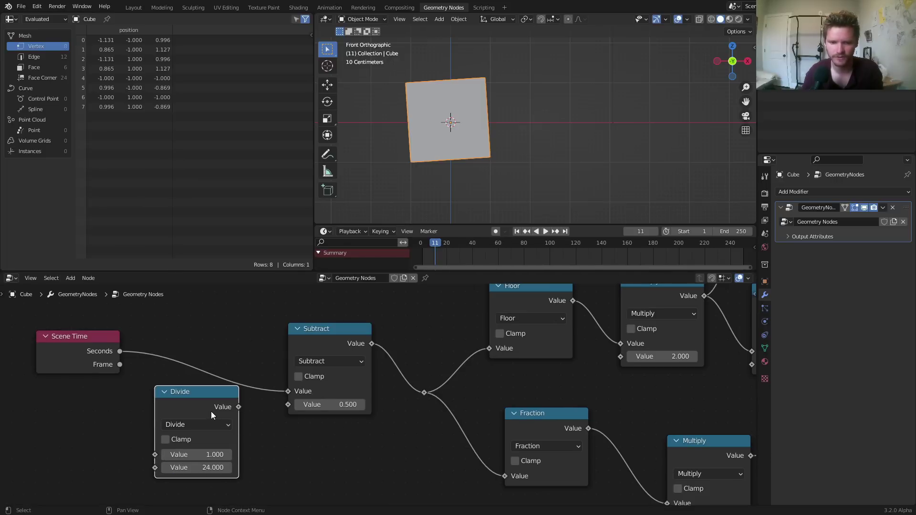
right_click_drag(211, 411, 308, 406, "alt")
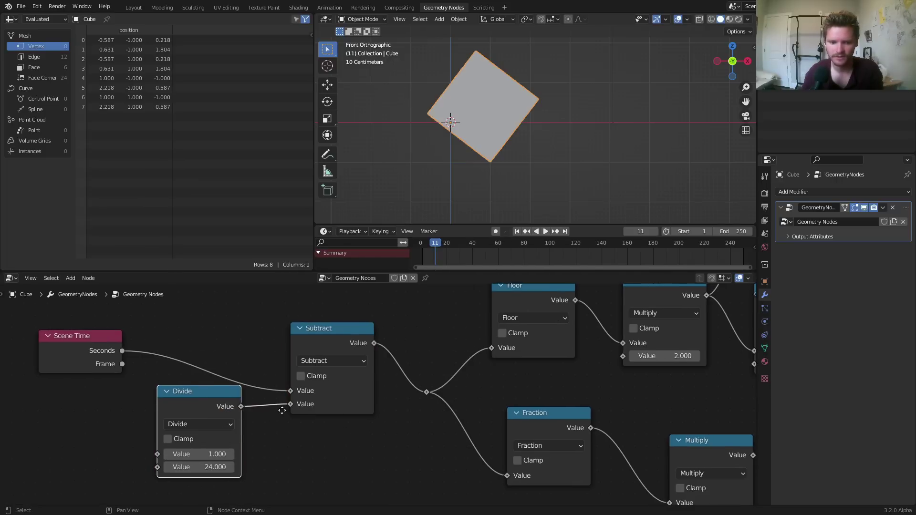
Step: Delete the Divide node that feeds the Subtract node
middle_click_drag(227, 395, 257, 372)
key("x")
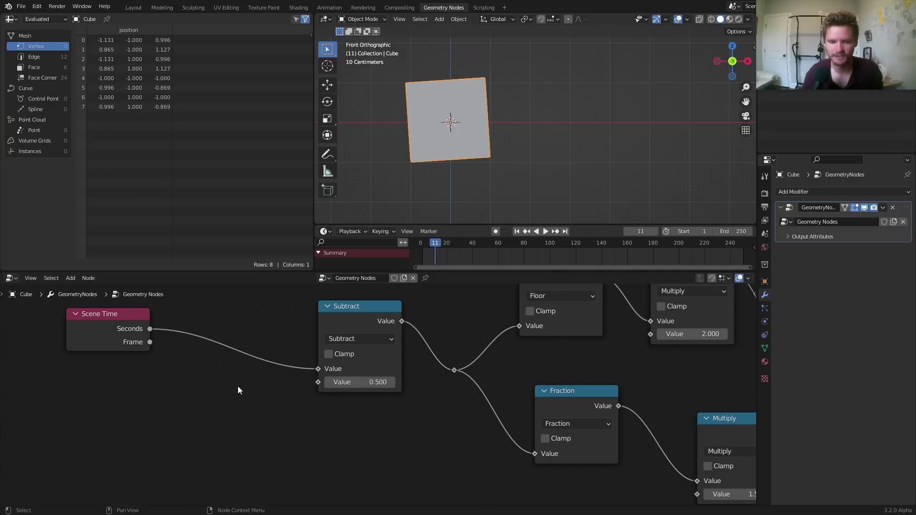
middle_click_drag(238, 386, 255, 390)
Step: Try a copy of the Subtract node set to Divide, with Scene Time's Seconds in both values and its output feeding Subtract's second value
left_click(382, 325)
key("shift+d")
left_click(218, 377)
right_click_drag(153, 332, 205, 389, "alt")
left_click(224, 411)
left_click(224, 285)
right_click_drag(155, 332, 257, 402, "alt")
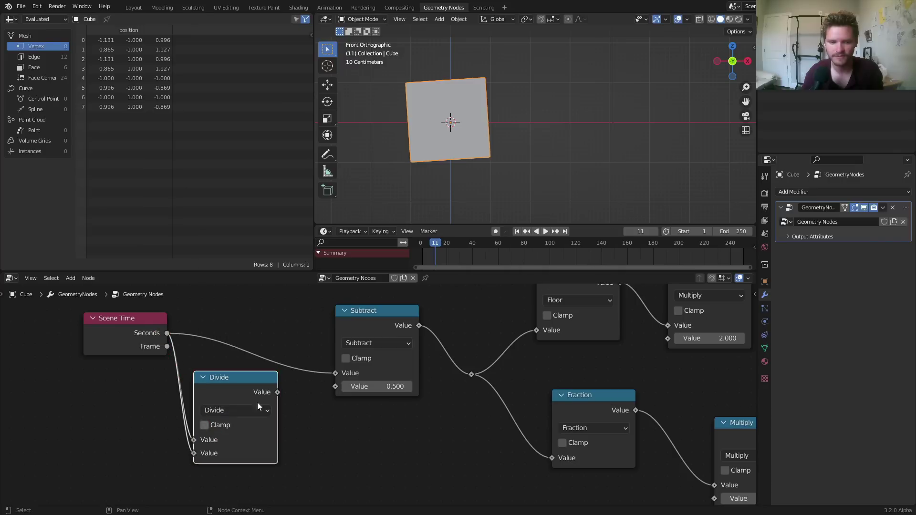
left_click_drag(277, 392, 339, 392)
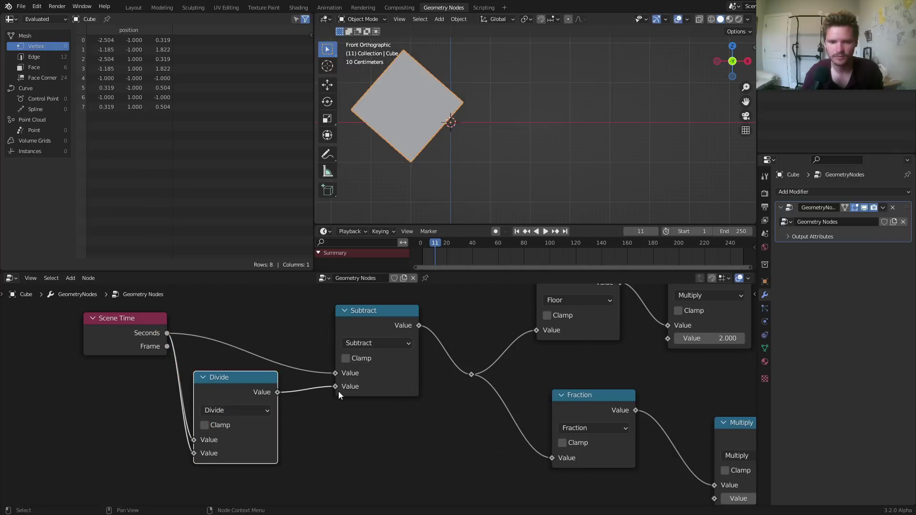
Step: Play the animation from the first frame and return to frame 1
key("shift+Left")
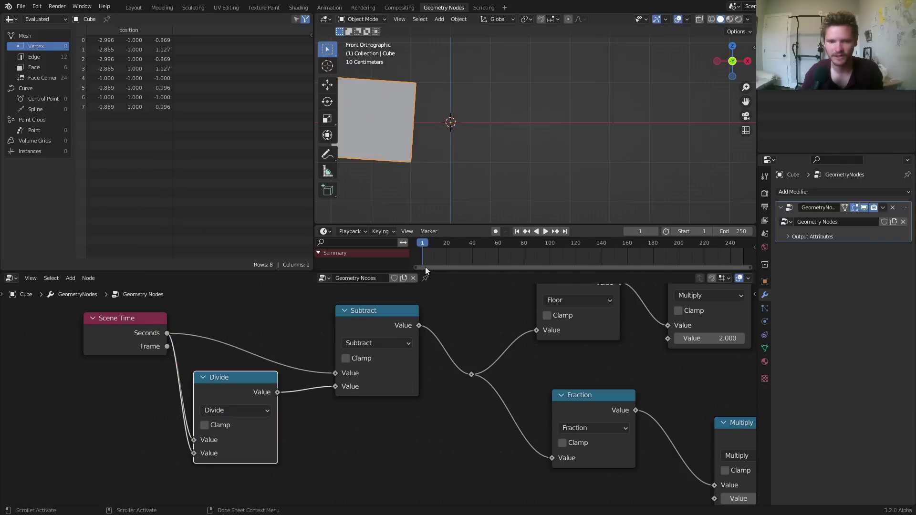
key("space")
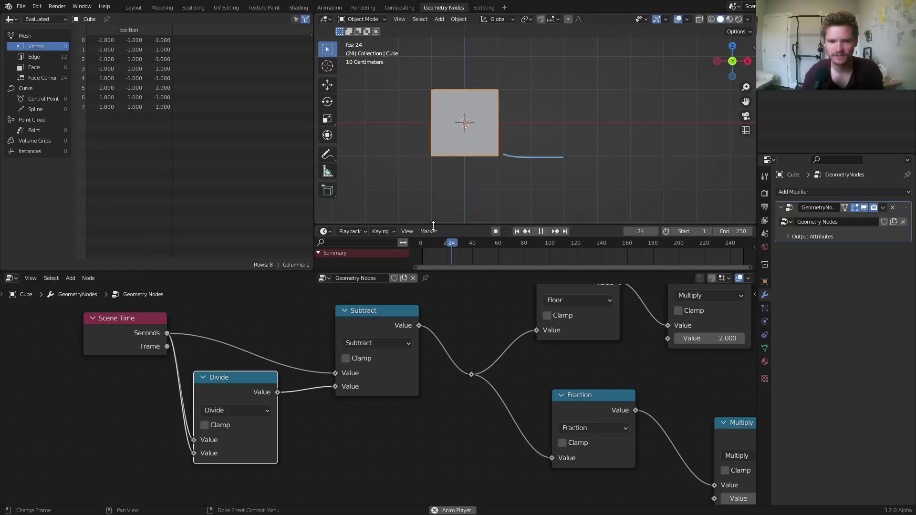
key("space")
key("shift+Left")
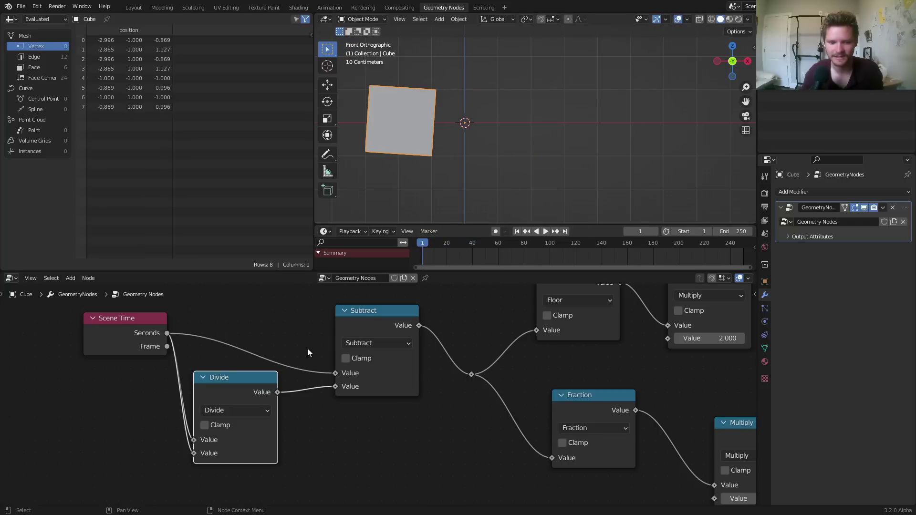
Step: Move Scene Time farther away and rewire the Divide node with Frame as its first value and Seconds as its second
left_click_drag(129, 324, 76, 354)
left_click(216, 381)
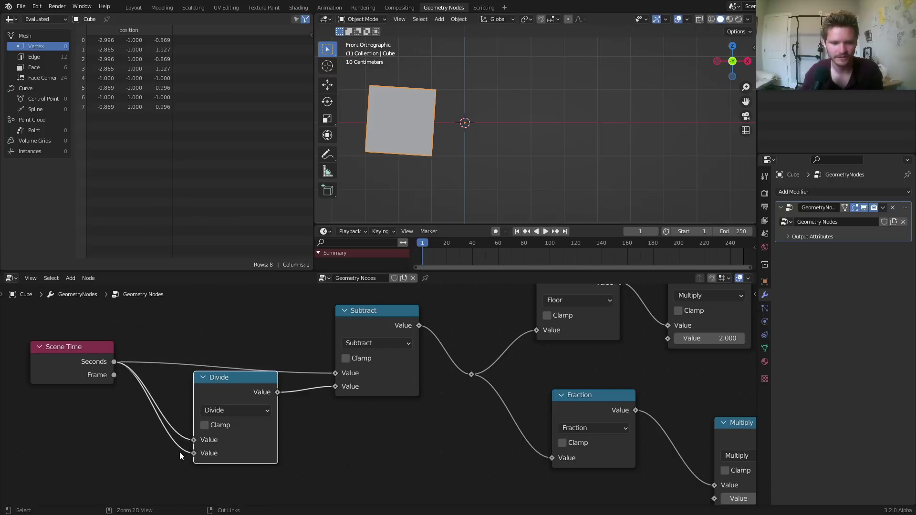
right_click_drag(179, 451, 116, 385, "ctrl")
left_click_drag(115, 376, 195, 441)
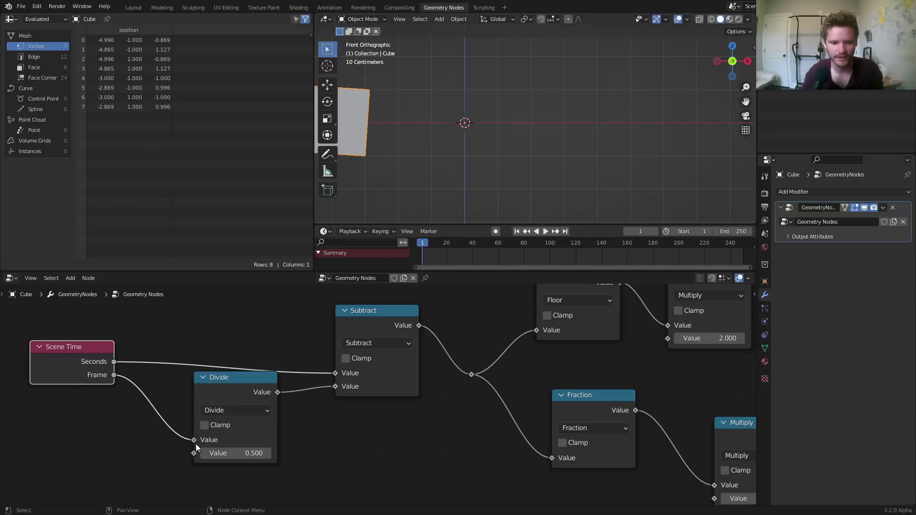
left_click_drag(114, 362, 200, 451)
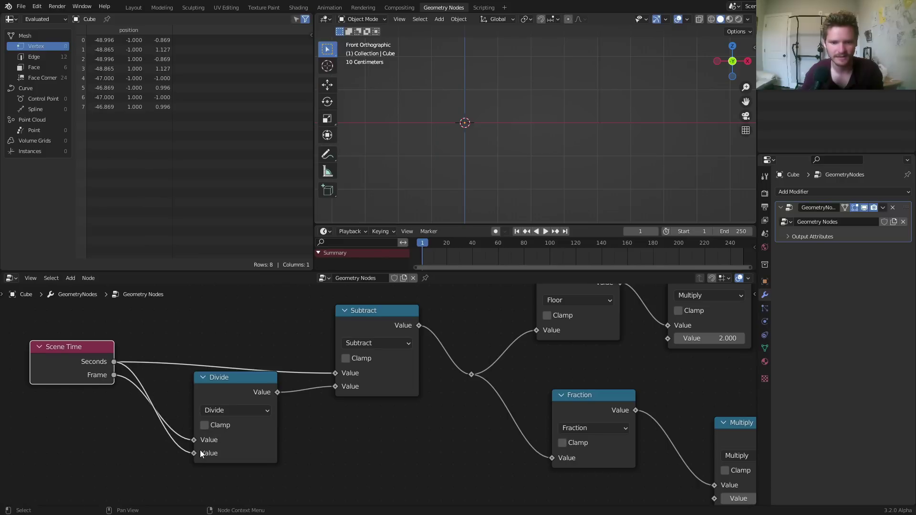
Step: Test the rewired Divide node by briefly playing the animation, and go back to frame 1
scroll(451, 185, "down", 4)
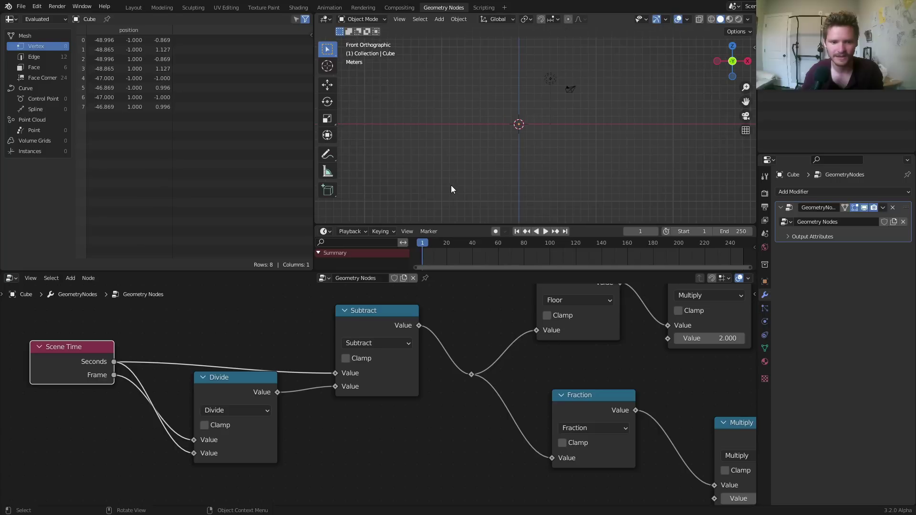
scroll(451, 189, "up", 3)
key("space")
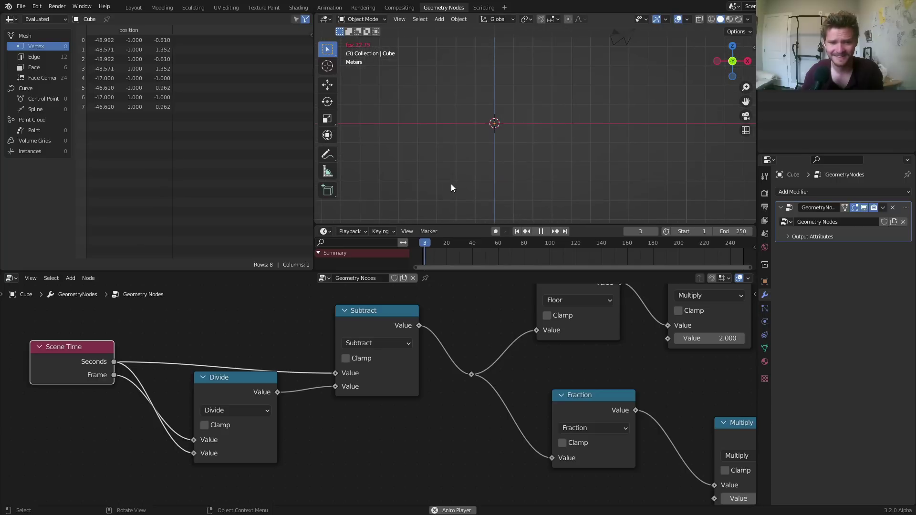
key("shift+Left")
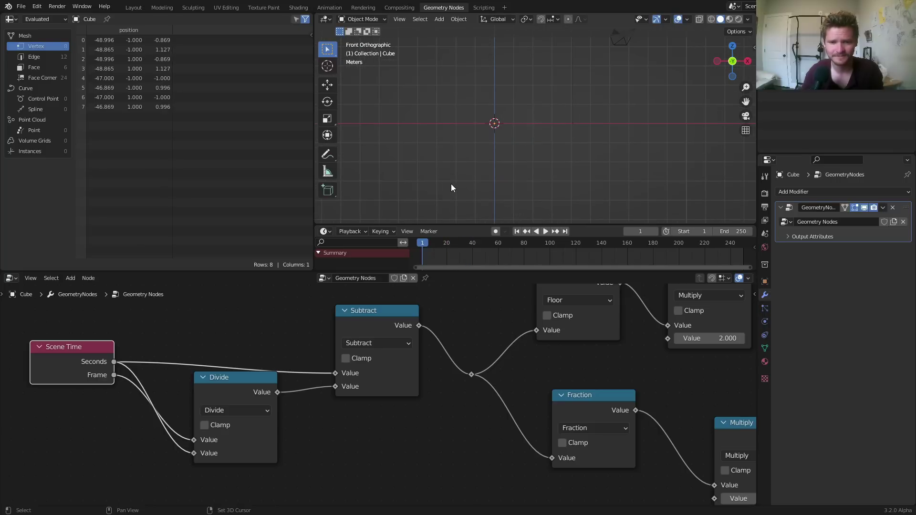
Step: Remove the rewired Divide node and replay the animation from the first frame
left_click(257, 379)
key("x")
key("space")
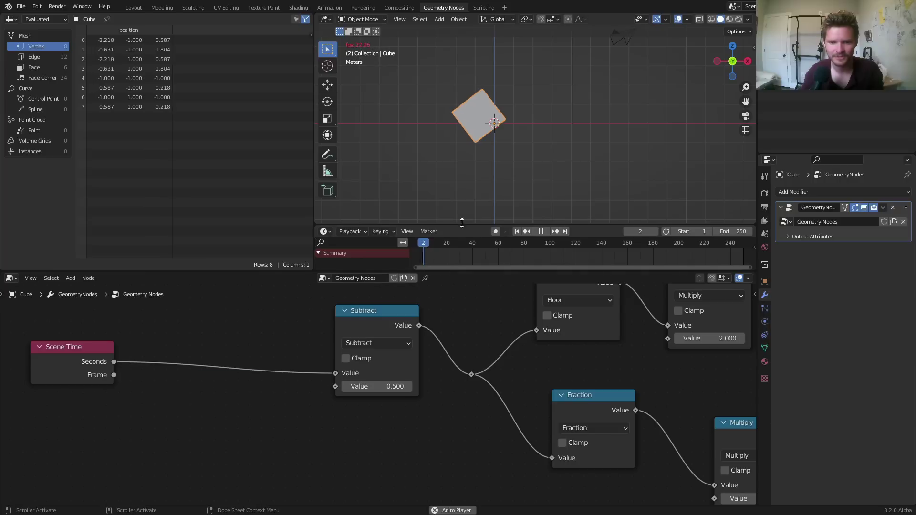
key("shift+Left")
key("space")
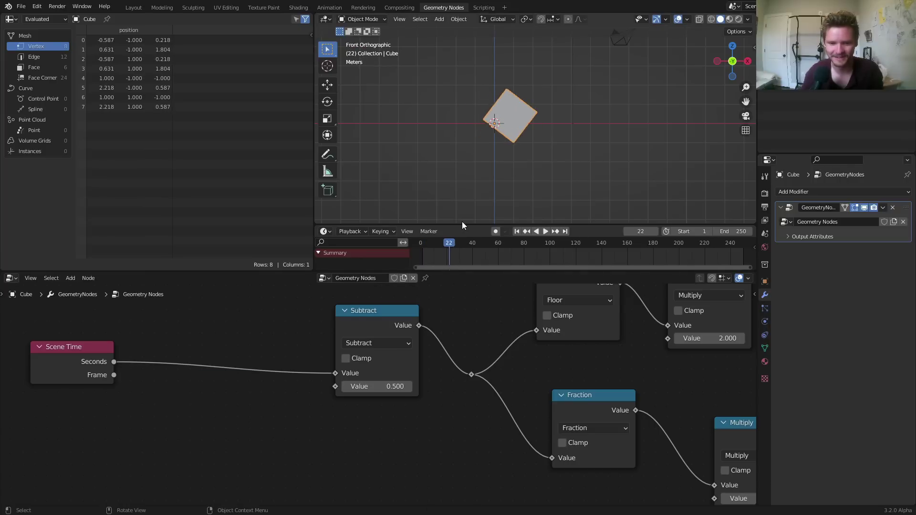
Step: Bring up the scene's output settings to check the frame rate and set the Subtract node's second value to 1/24
left_click(377, 387)
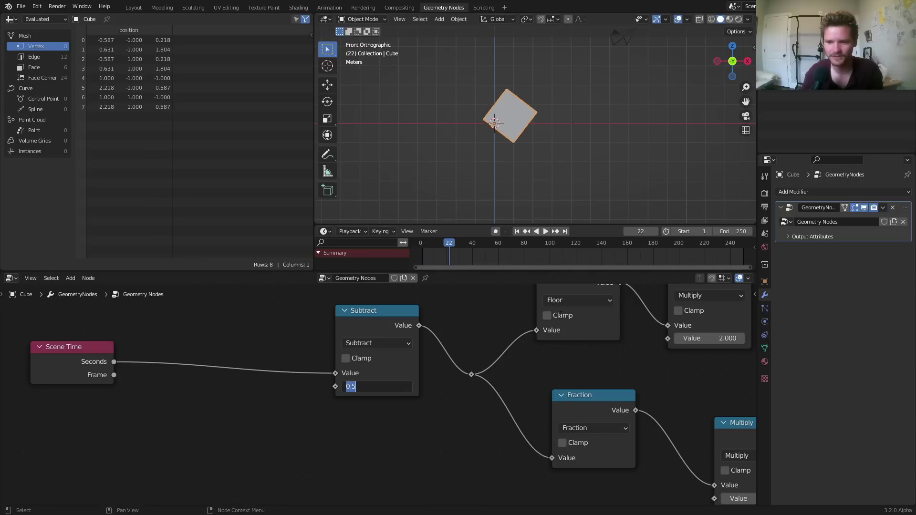
left_click(765, 207)
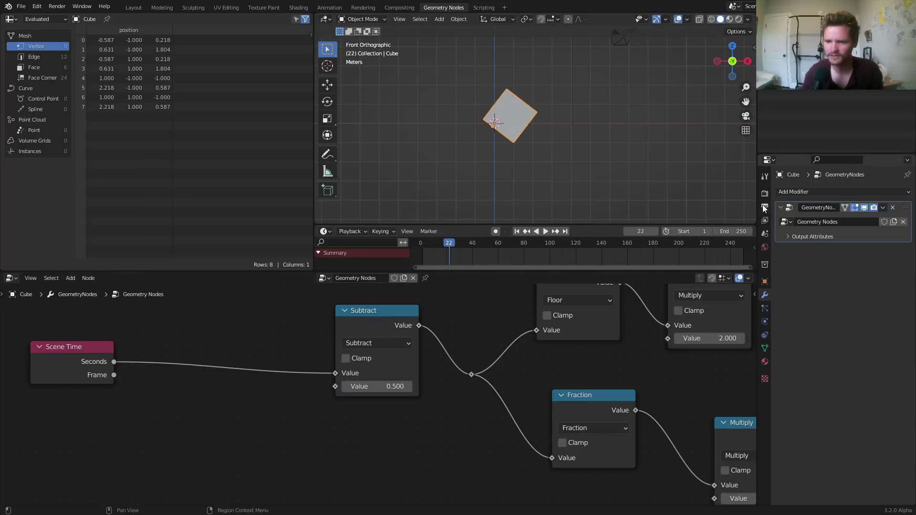
left_click(398, 384)
type("1/24")
key("Return")
Step: Replay the rolling cube from the first frame to check the new time offset
key("shift+Left")
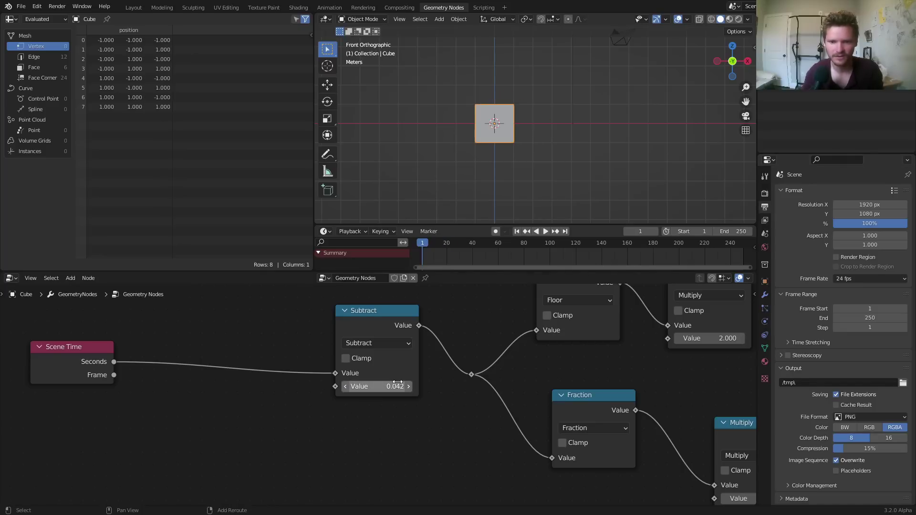
key("space")
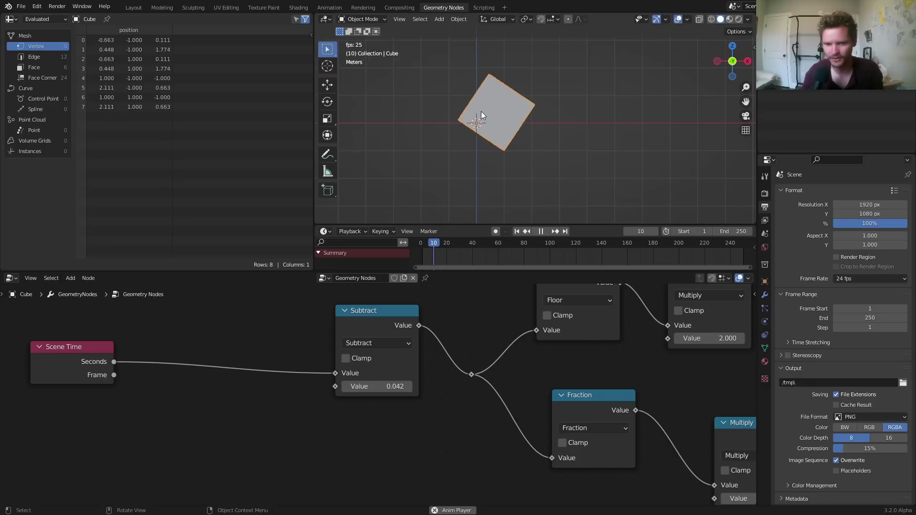
key("space")
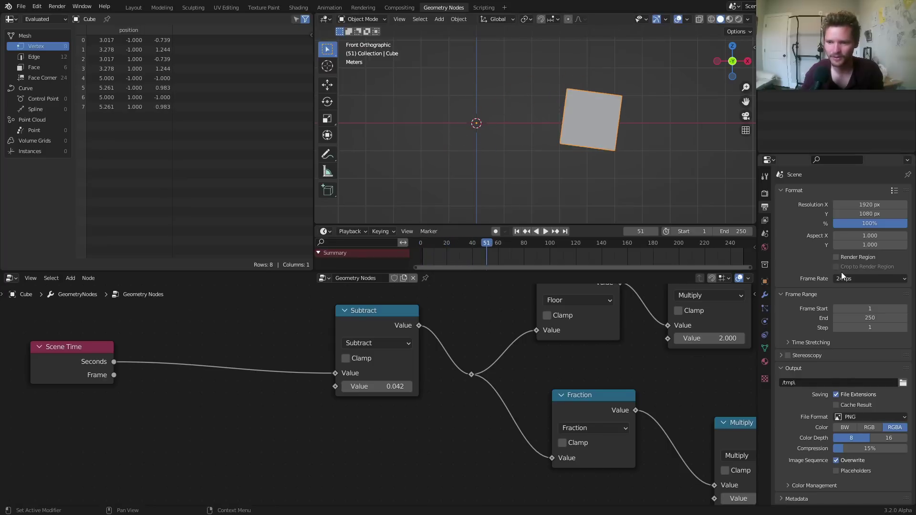
Step: Change the scene's frame rate to 30 fps and set the Subtract node's second value to 1/30
left_click(854, 278)
left_click(863, 326)
key("shift+Left")
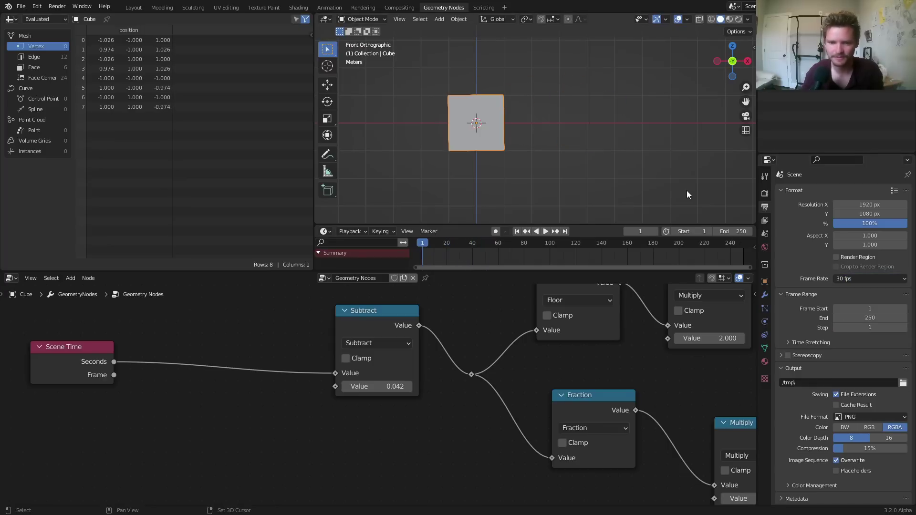
left_click(384, 387)
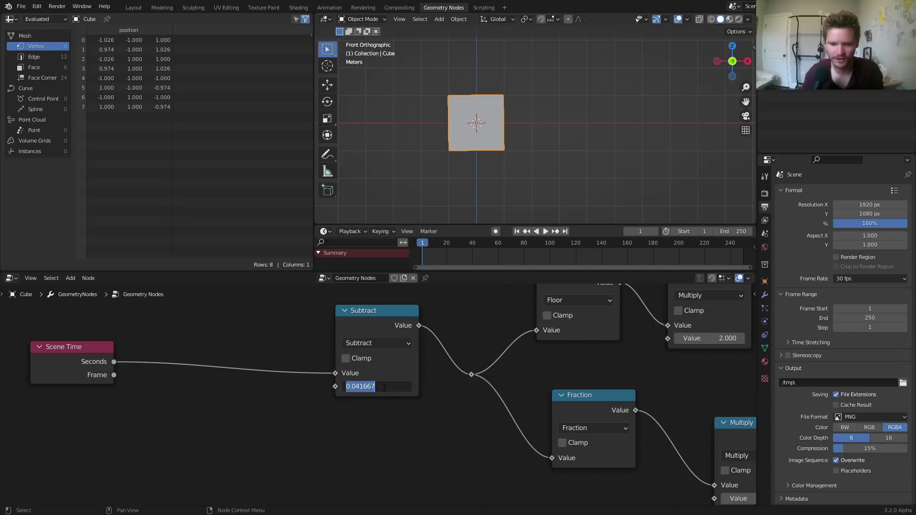
type("1/30")
key("Return")
Step: Play the animation at the new frame rate and watch the cube roll in a perspective view
key("space")
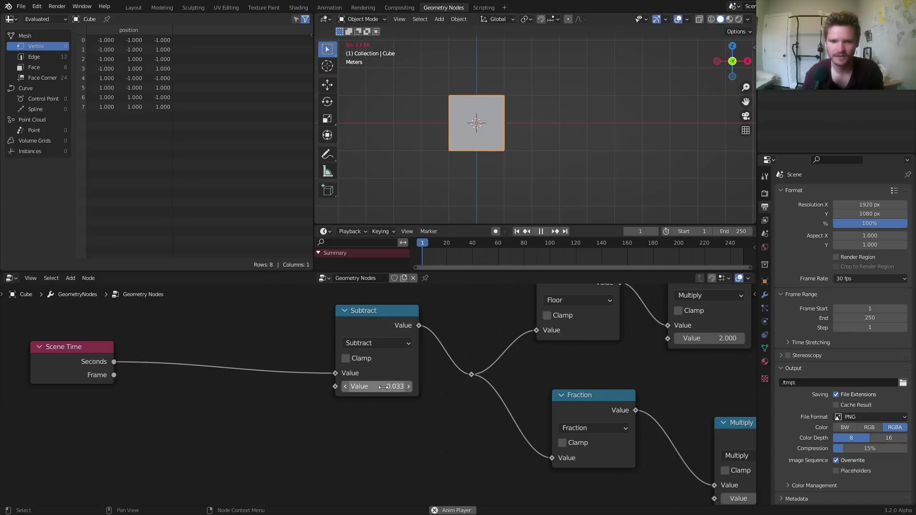
scroll(381, 396, "up", 1)
mouse_move(546, 150)
middle_mouse_down()
mouse_move(585, 163)
mouse_move(534, 155)
middle_mouse_up()
key("space")
scroll(601, 335, "down", 2)
Step: Move the Fraction and Multiply nodes apart and insert an RGB Curves node on the link between them
middle_click_drag(615, 407, 485, 377)
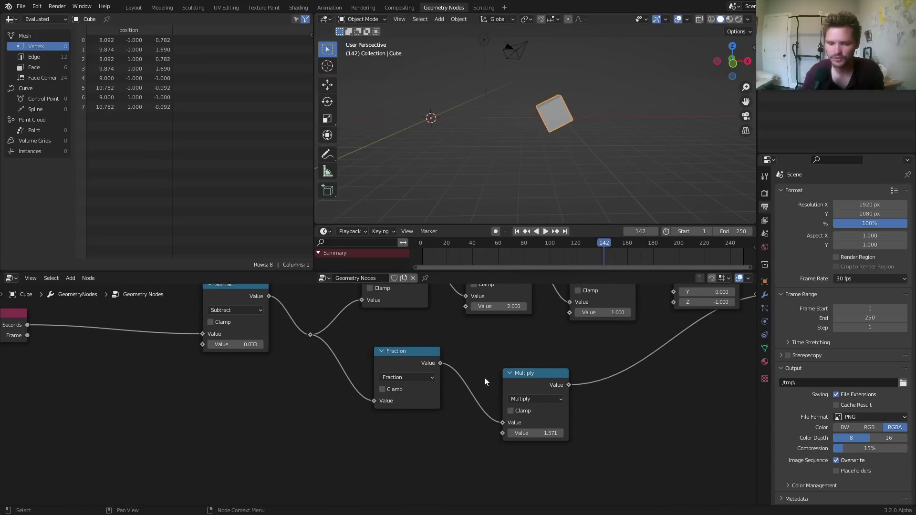
left_click(613, 369)
left_click_drag(432, 372, 411, 375)
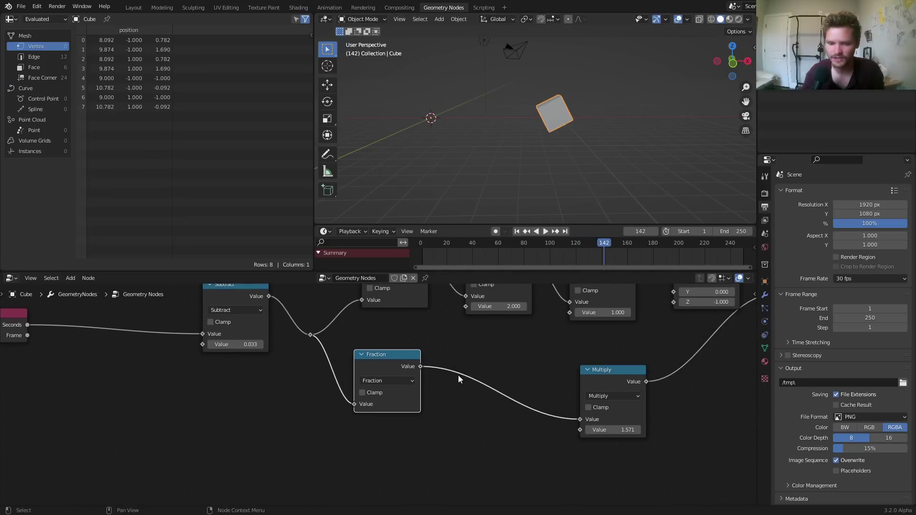
scroll(539, 366, "up", 2)
key("shift+a")
left_click(487, 319)
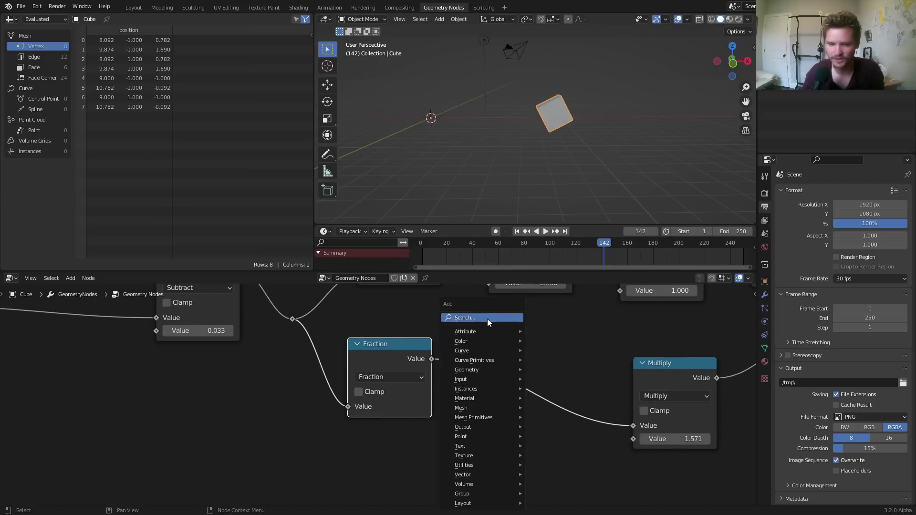
type("rgb")
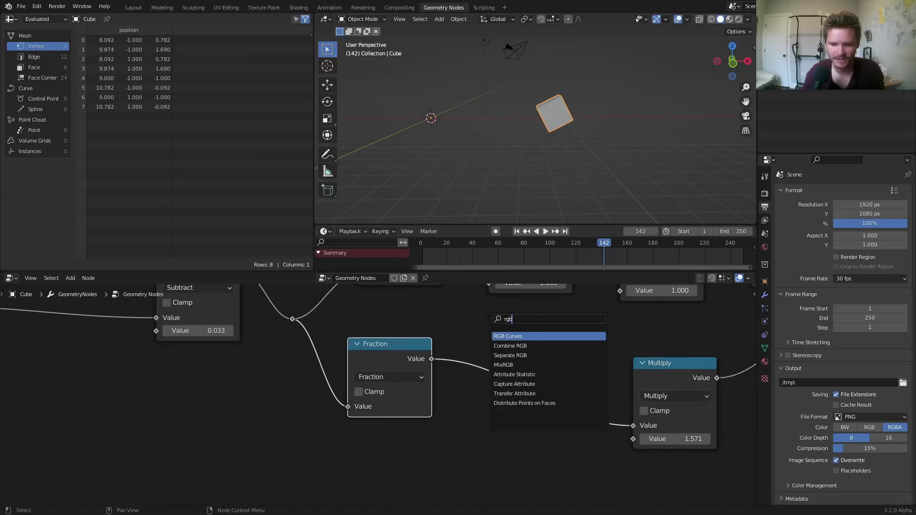
key("Return")
left_click(488, 333)
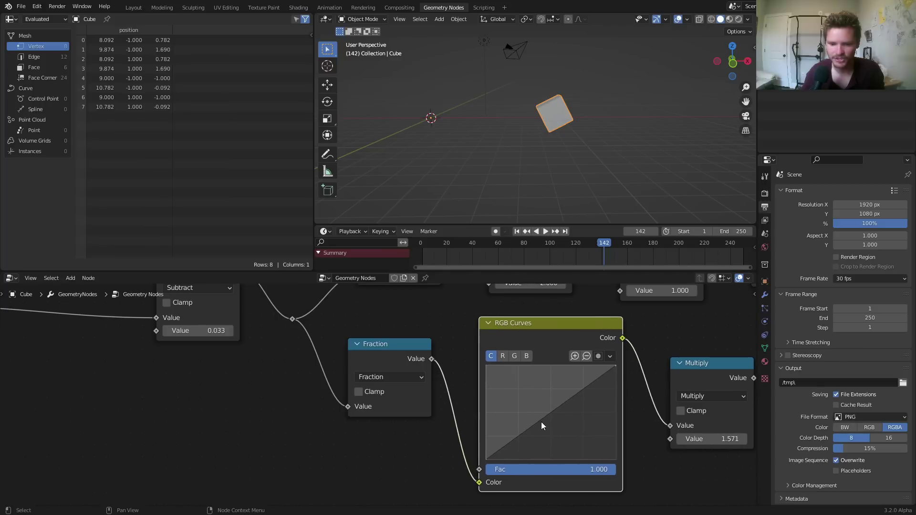
Step: Shape the RGB Curves node's combined curve with points at about (0.34, 0.66) and (0.70, 0.53), playing the animation to check it
left_click_drag(548, 419, 530, 398)
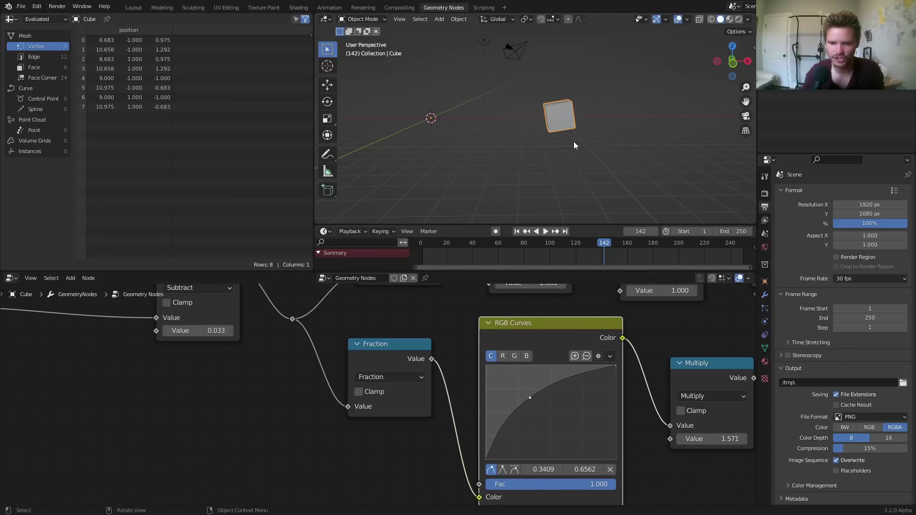
key("shift+Right")
key("space")
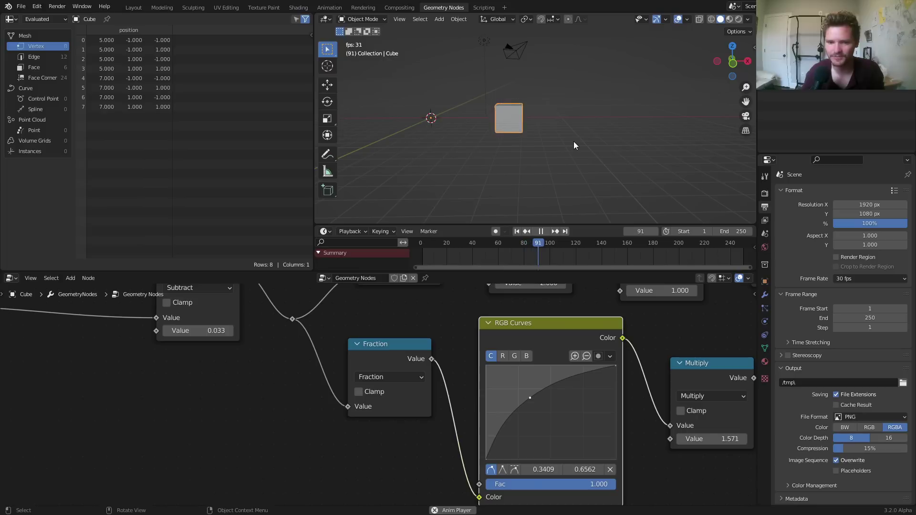
left_click_drag(563, 379, 578, 409)
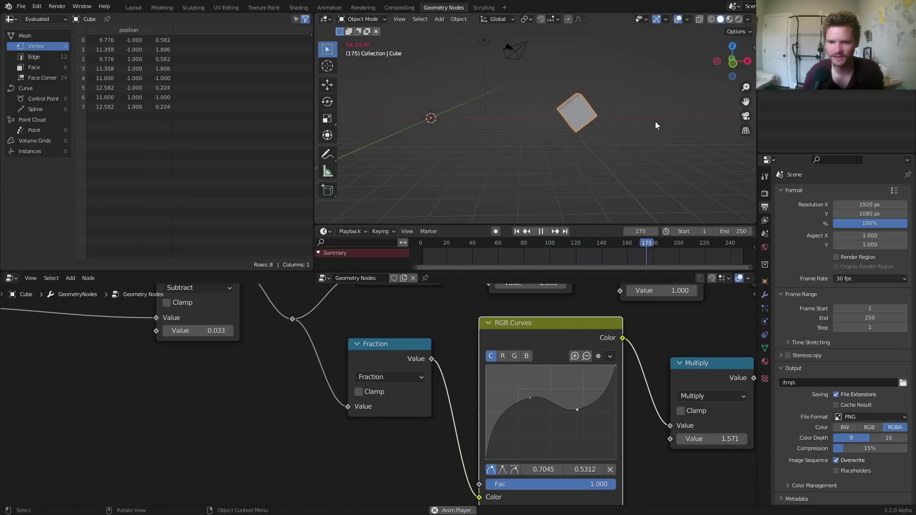
Step: Watch the curve-driven roll from different angles alongside the whole node tree, and stop the playback
middle_click_drag(612, 128, 534, 137)
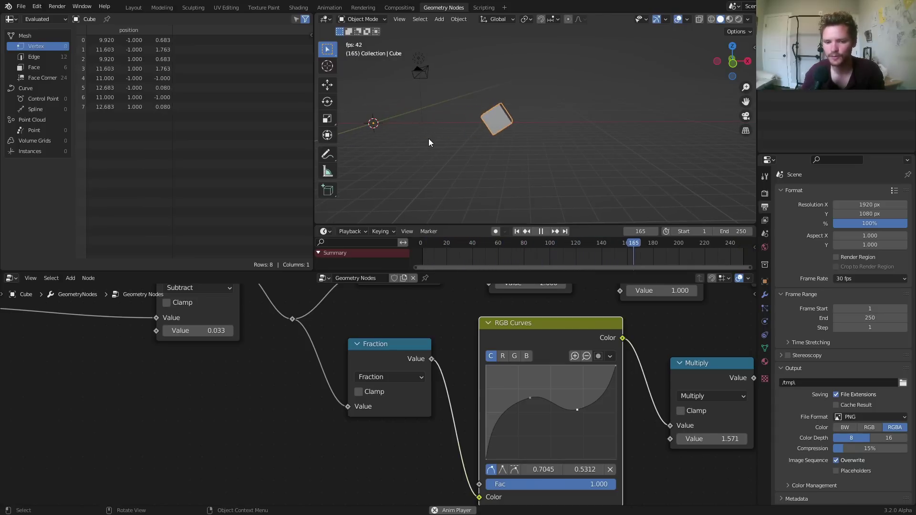
scroll(603, 325, "down", 6)
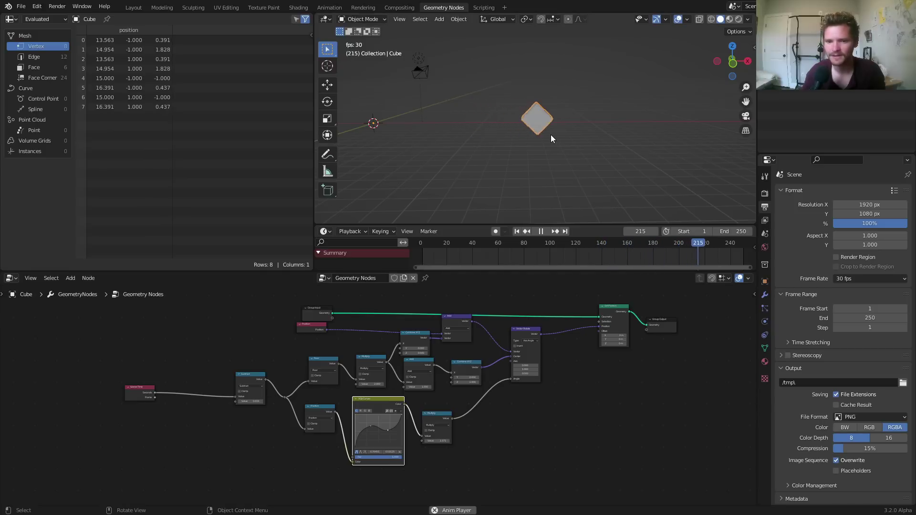
middle_click_drag(522, 121, 439, 125)
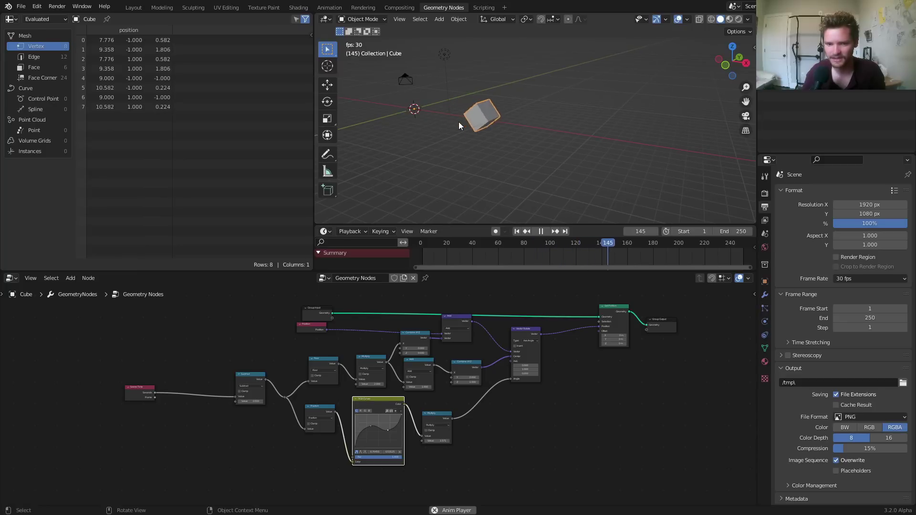
key("space")
key("alt+F11")
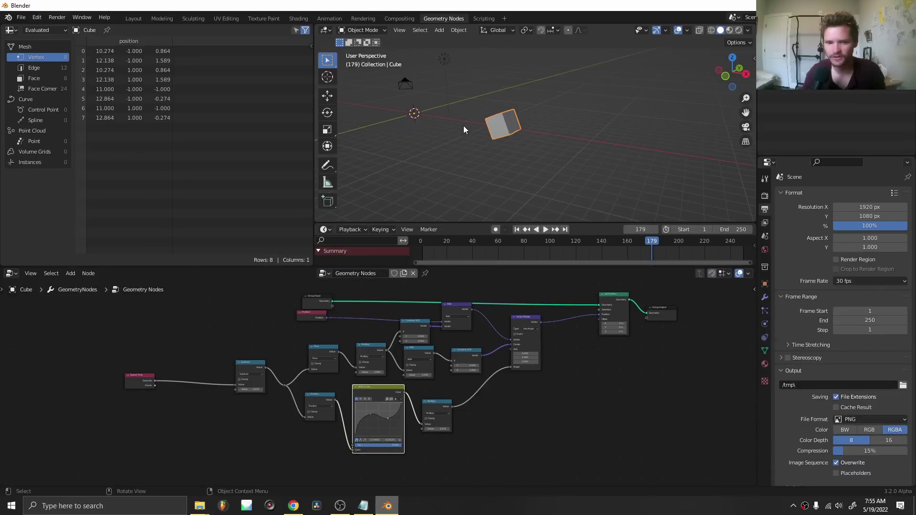
left_click(340, 505)
left_click_drag(469, 111, 470, 14)
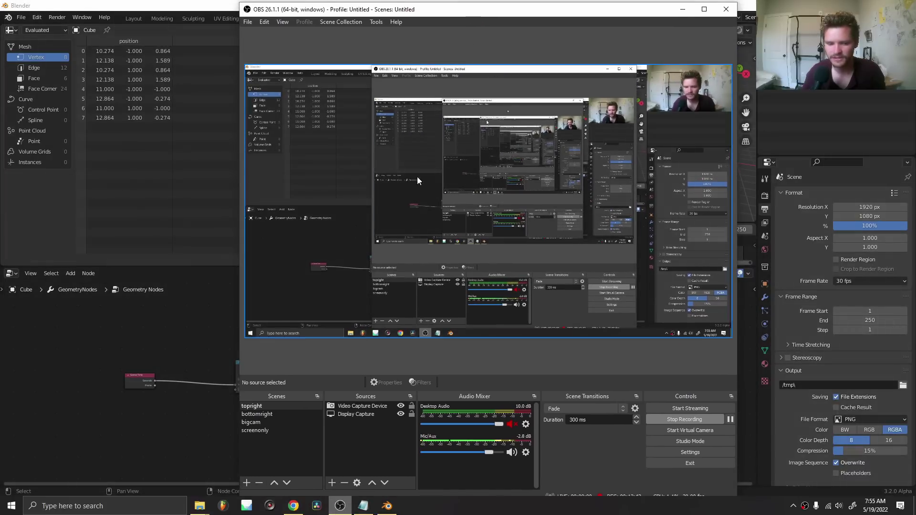